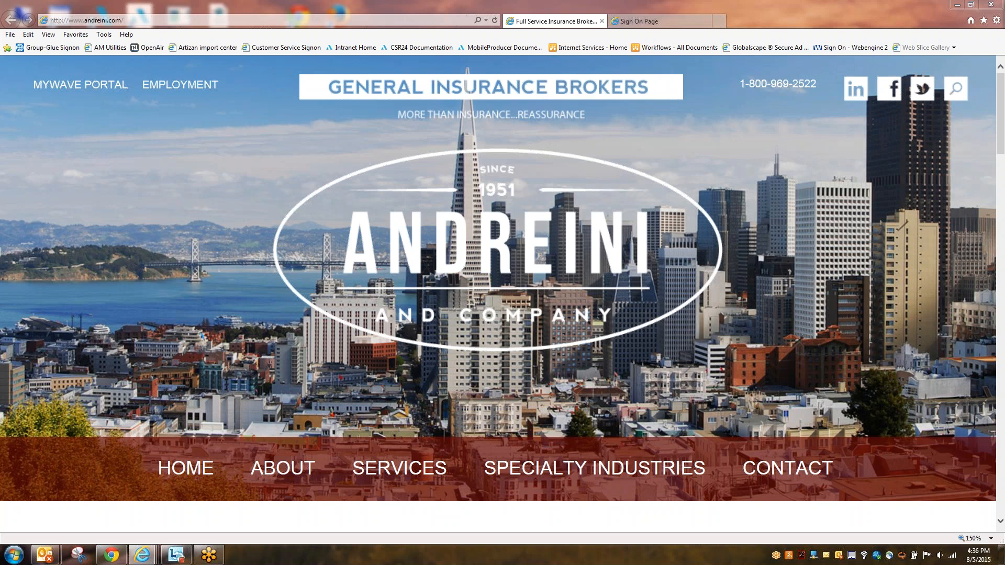
Step: Switch from the Andreini & Company site to the Applied CSR24 sign-on page tab
left_click(639, 21)
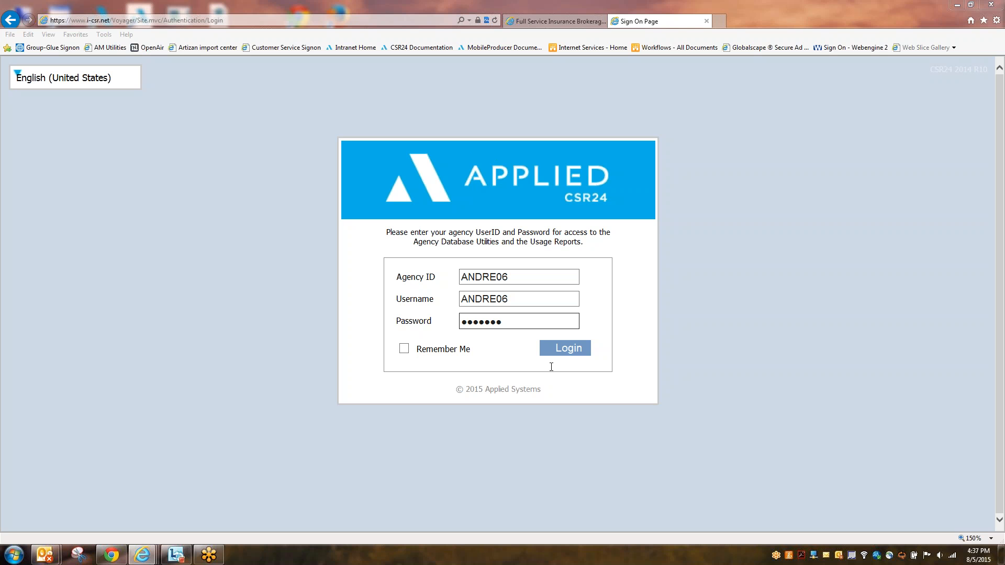
Step: Log in, open Commercial Demo Account from Recent Accounts, and launch the CSR24 help
left_click(554, 349)
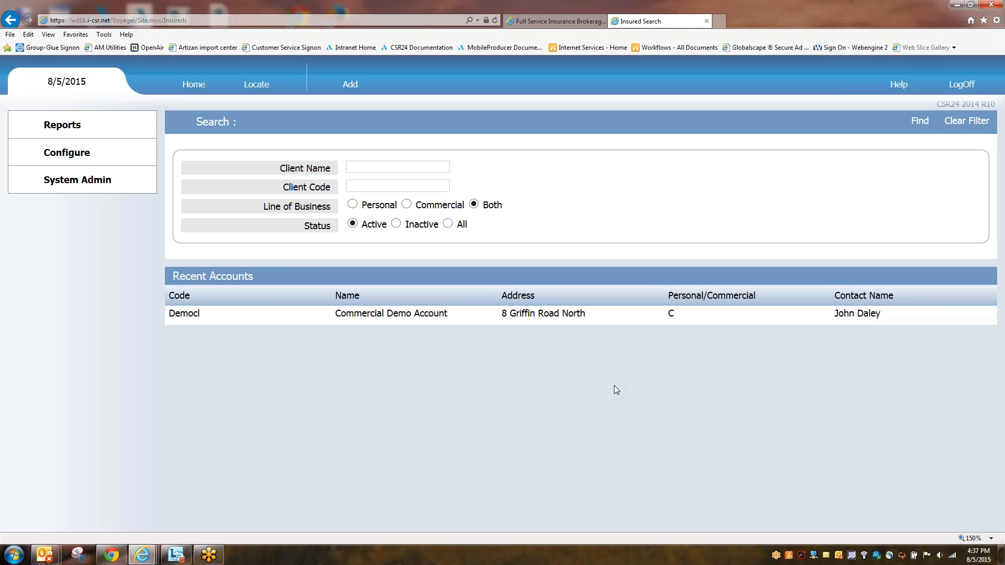
left_click(382, 315)
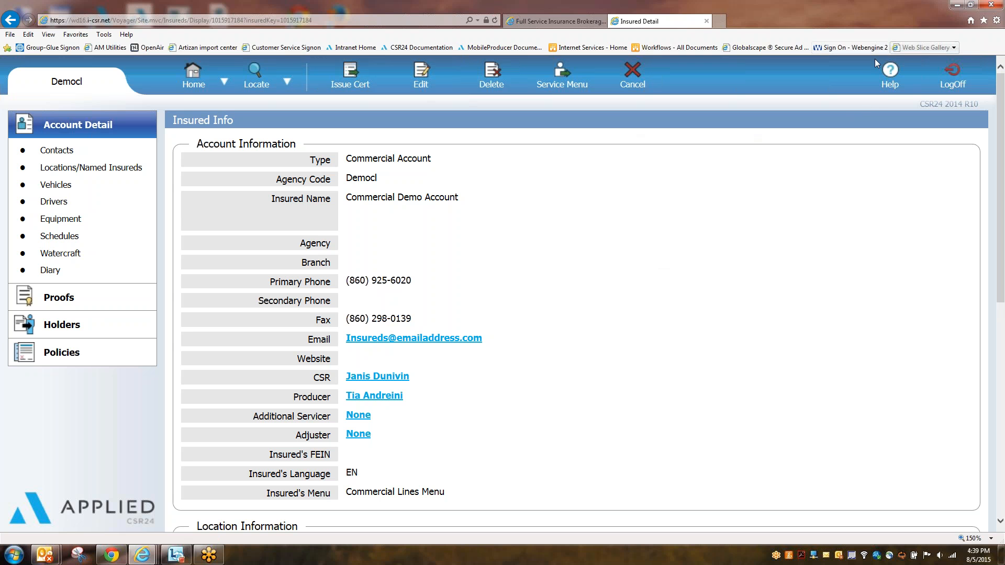
left_click(891, 85)
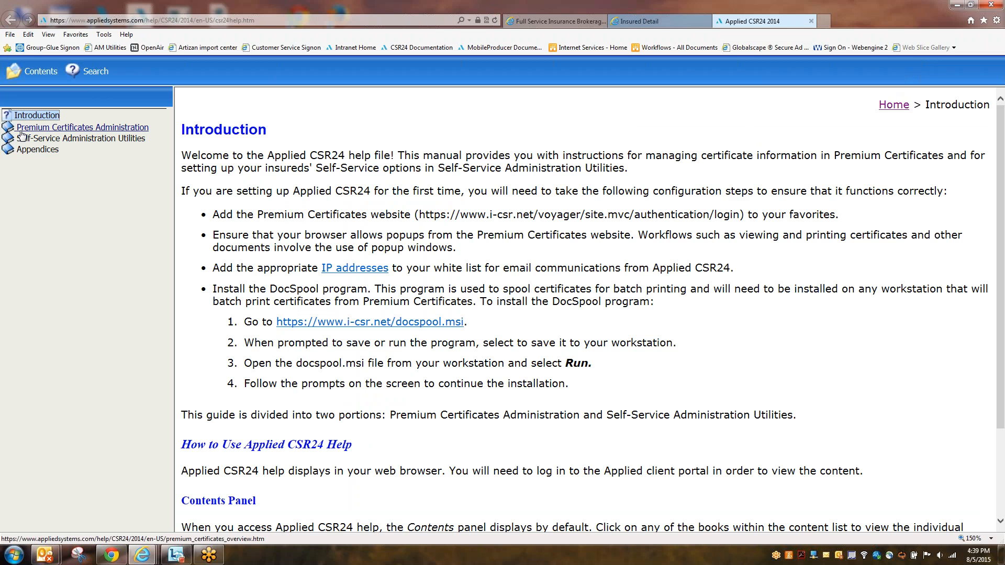
Step: Expand the Premium Certificates Administration, Proofs and Account Detail help topics, then close help
left_click(73, 128)
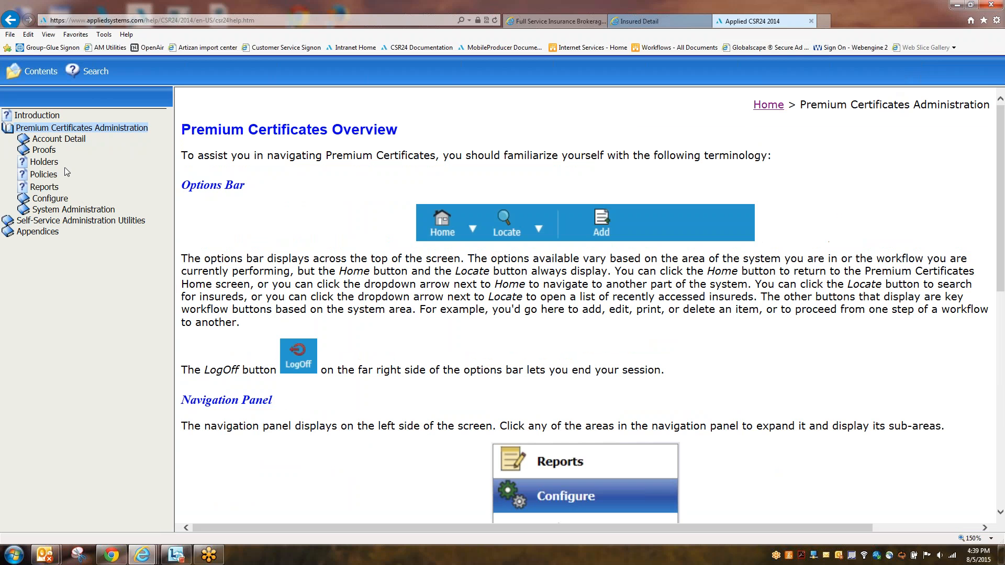
left_click(45, 150)
left_click(57, 140)
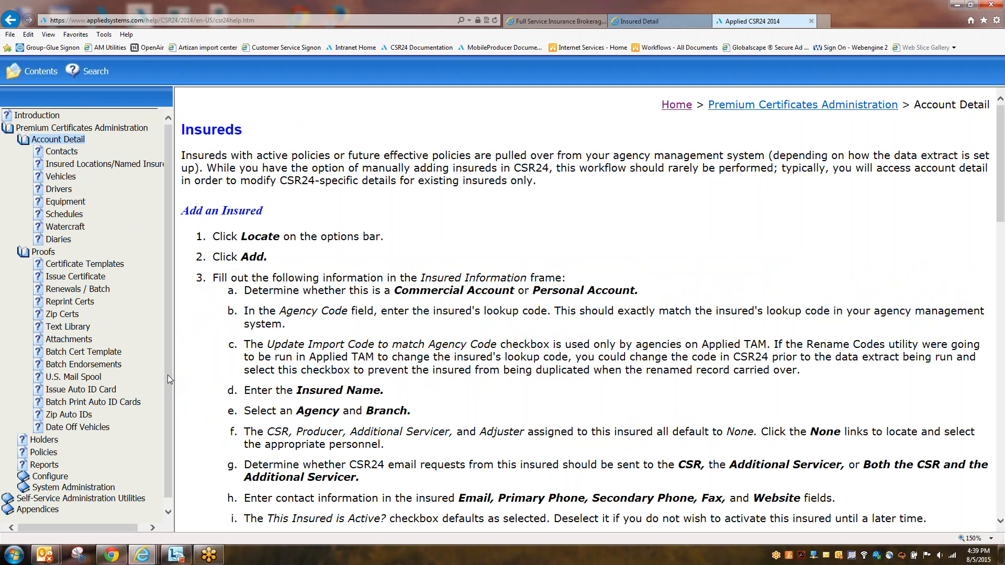
left_click(810, 21)
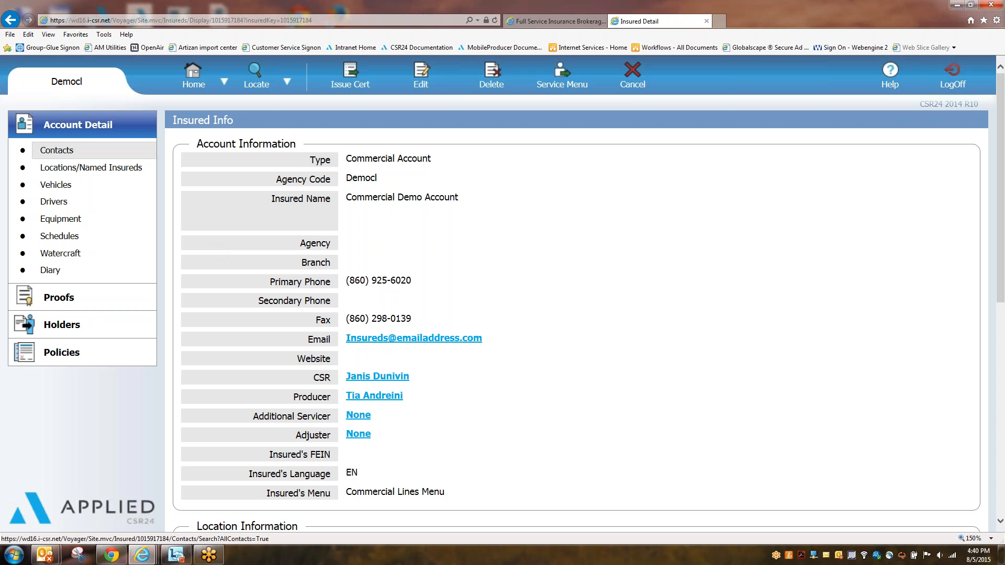
Step: Review the account's Contacts, Locations/Named Insureds and six Vehicles pages, then expand Proofs
left_click(62, 157)
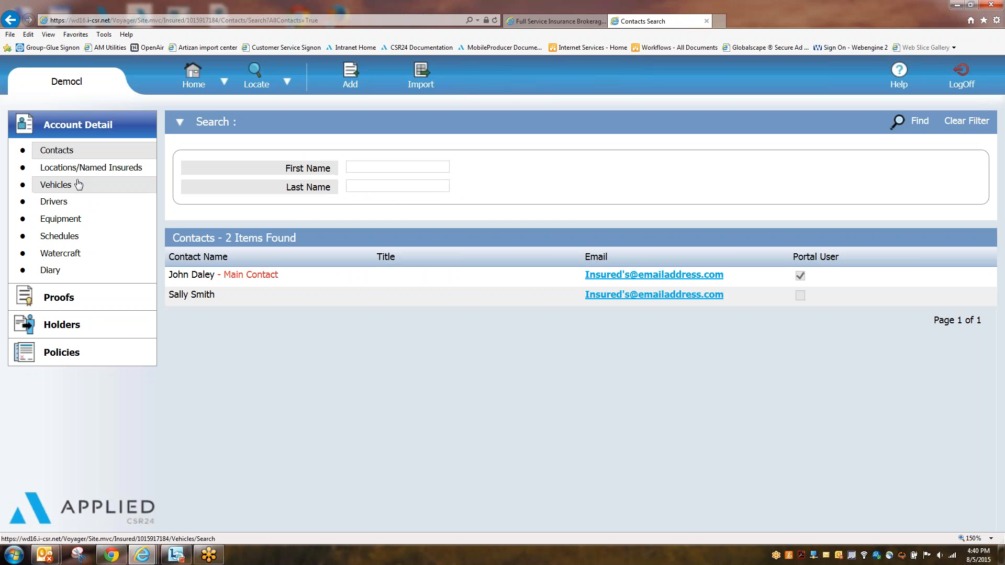
left_click(72, 170)
left_click(58, 185)
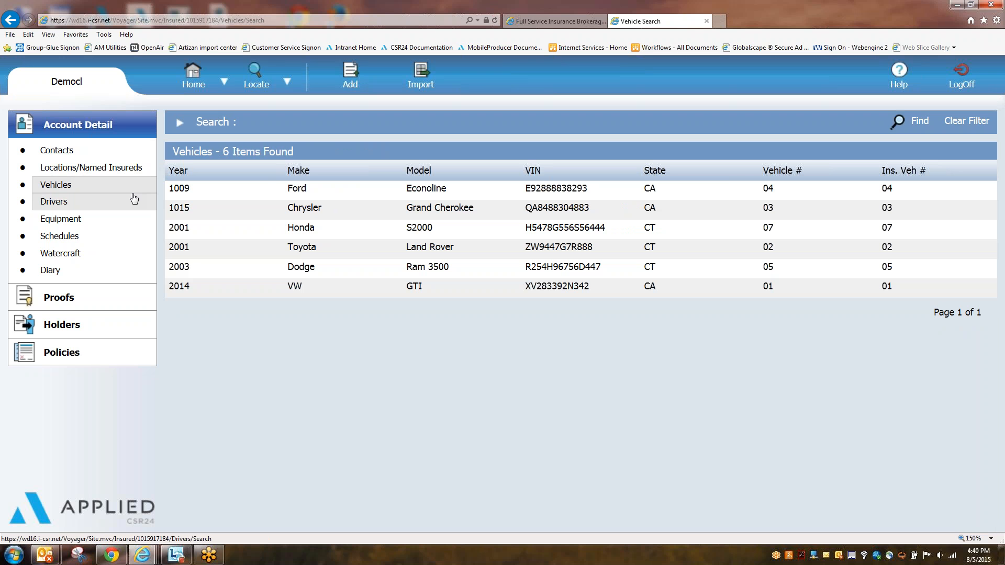
left_click(77, 301)
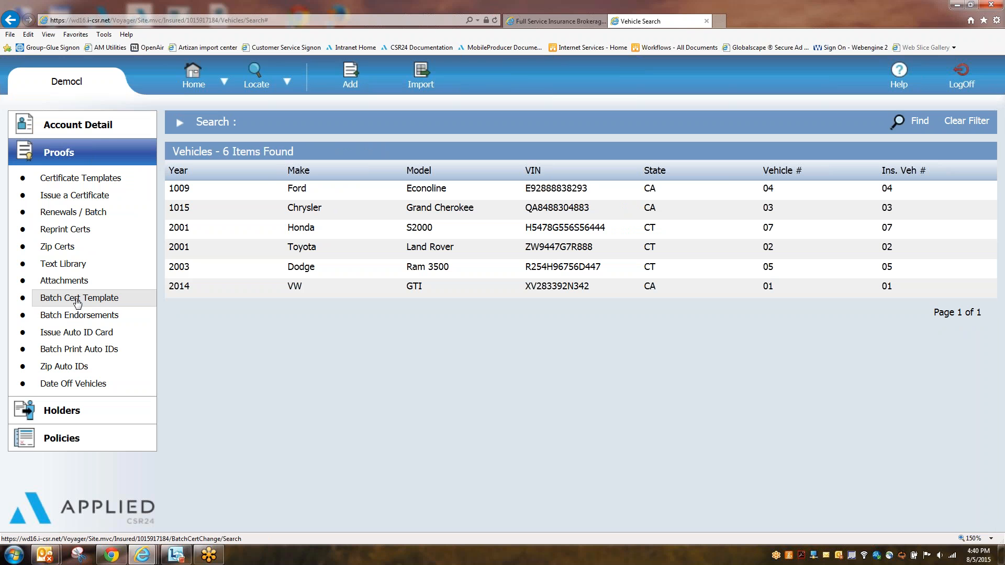
Step: Review the five certificate holders, then list the General Liability, Automobile and Worker's Compensation policies
left_click(86, 411)
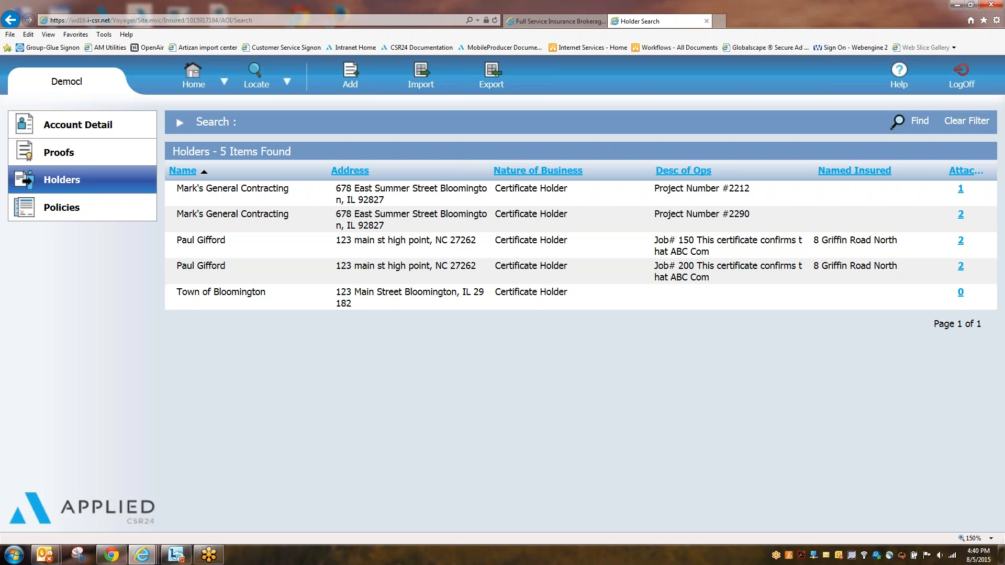
left_click(104, 208)
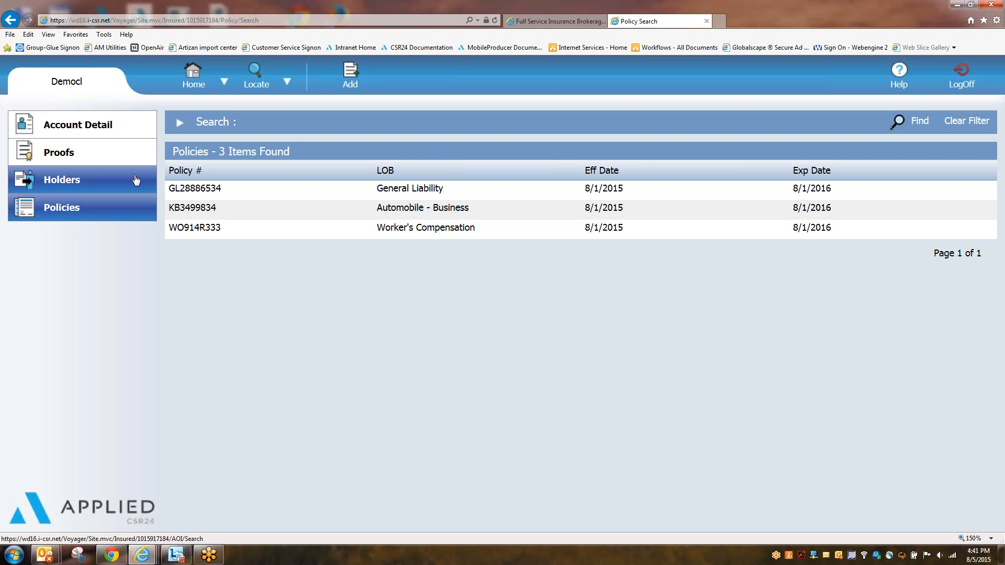
Step: Expand Proofs to show Certificate Templates, Issue a Certificate and Renewals / Batch
left_click(886, 334)
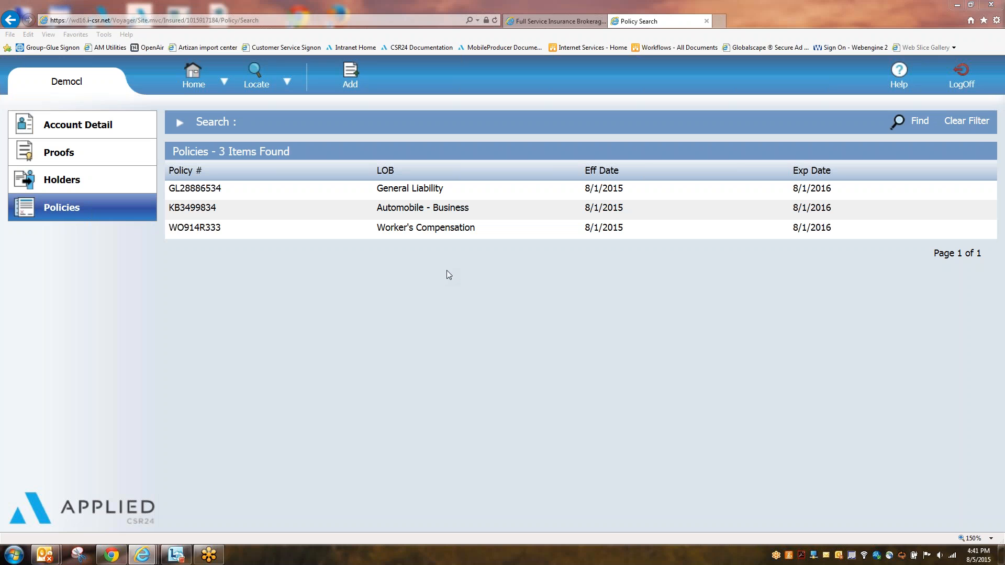
left_click(91, 162)
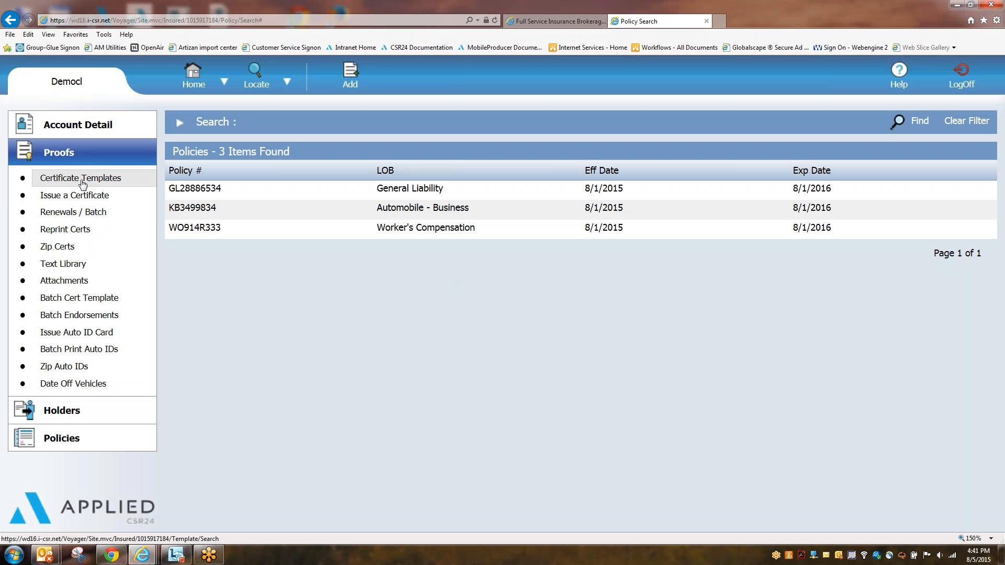
Step: Review the three existing certificate templates, then add a new one dated 8/5/2015–8/5/2016
left_click(124, 180)
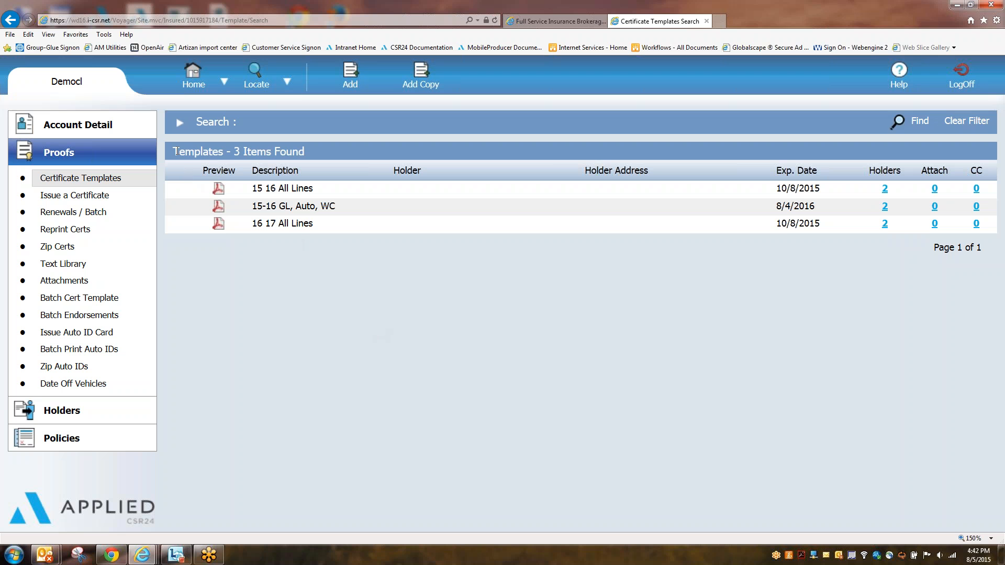
left_click_drag(177, 151, 273, 152)
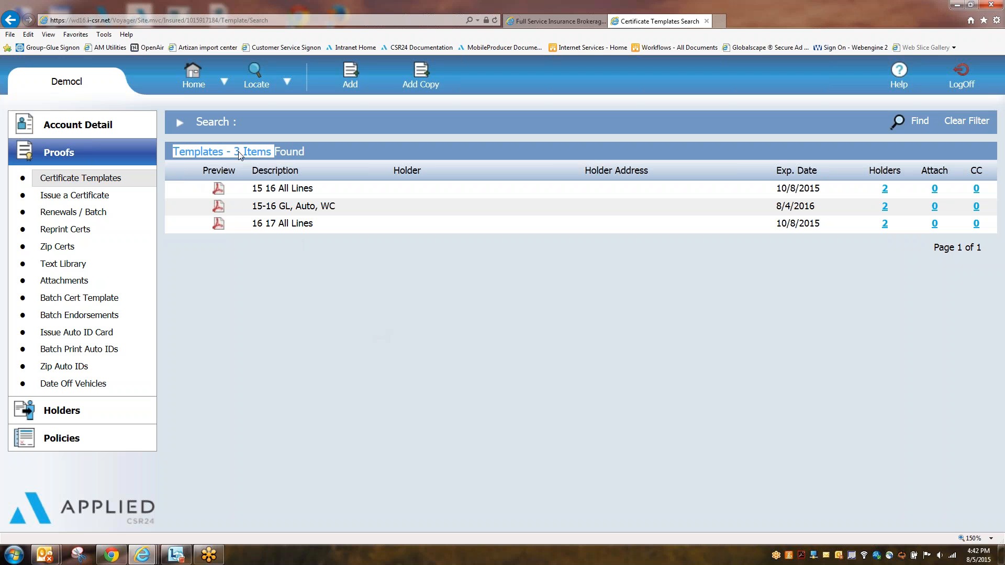
left_click(365, 377)
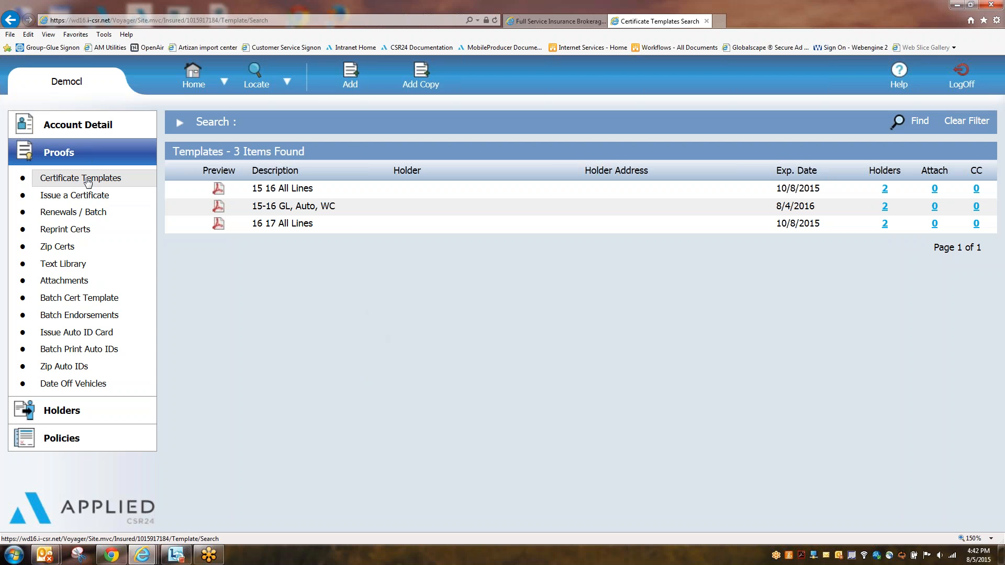
left_click(354, 86)
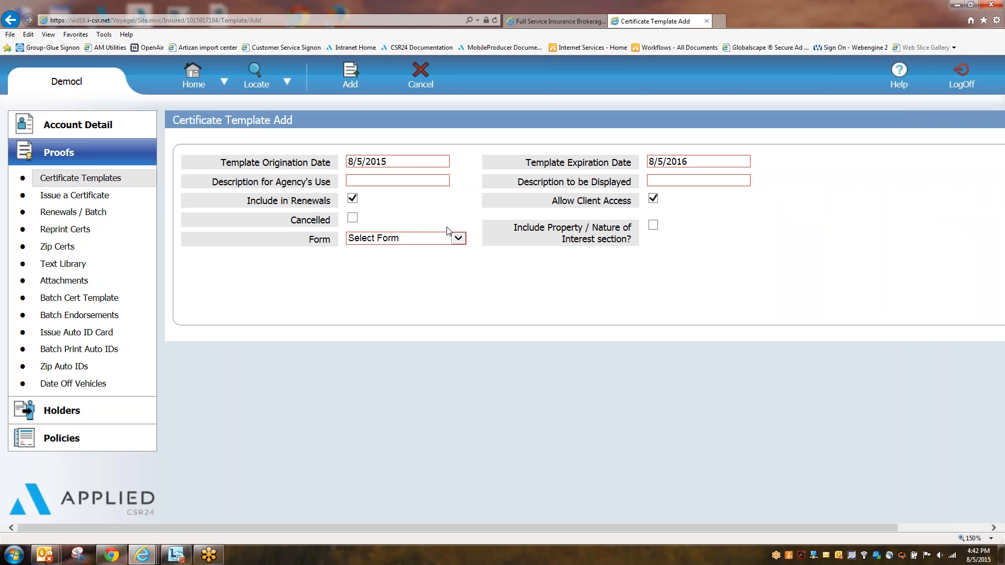
left_click_drag(220, 162, 474, 160)
left_click(358, 162)
left_click(476, 160)
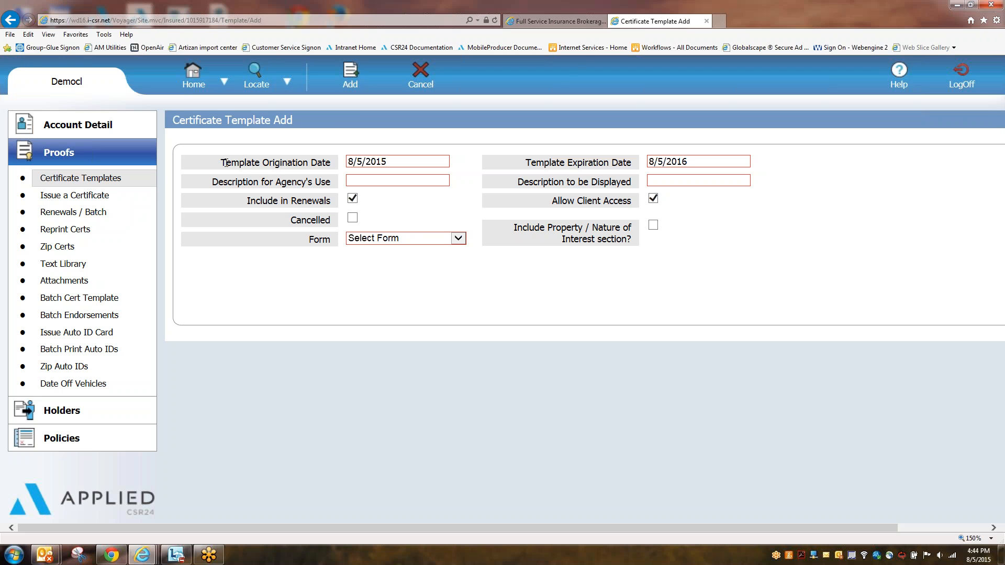
left_click_drag(222, 163, 344, 158)
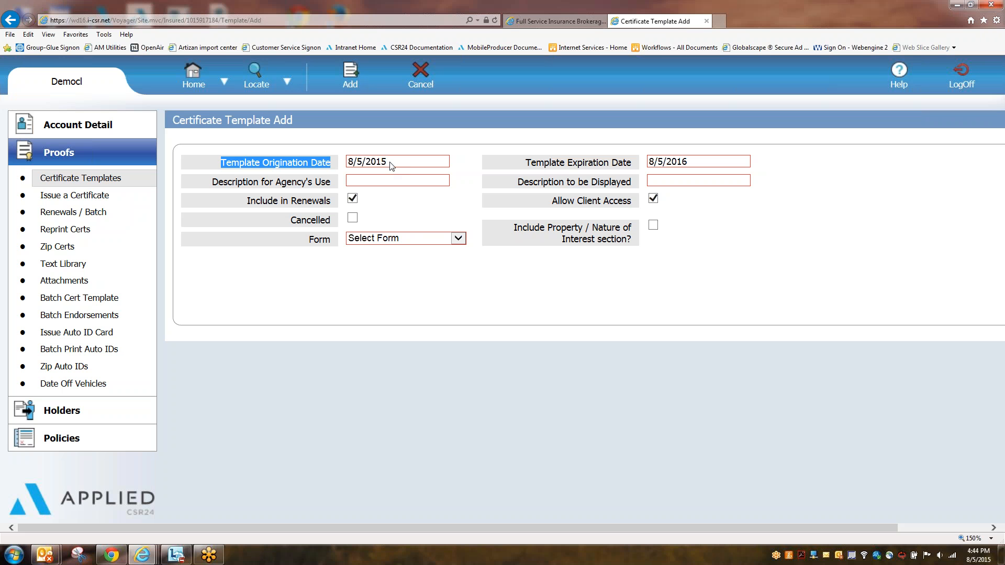
left_click_drag(392, 162, 348, 162)
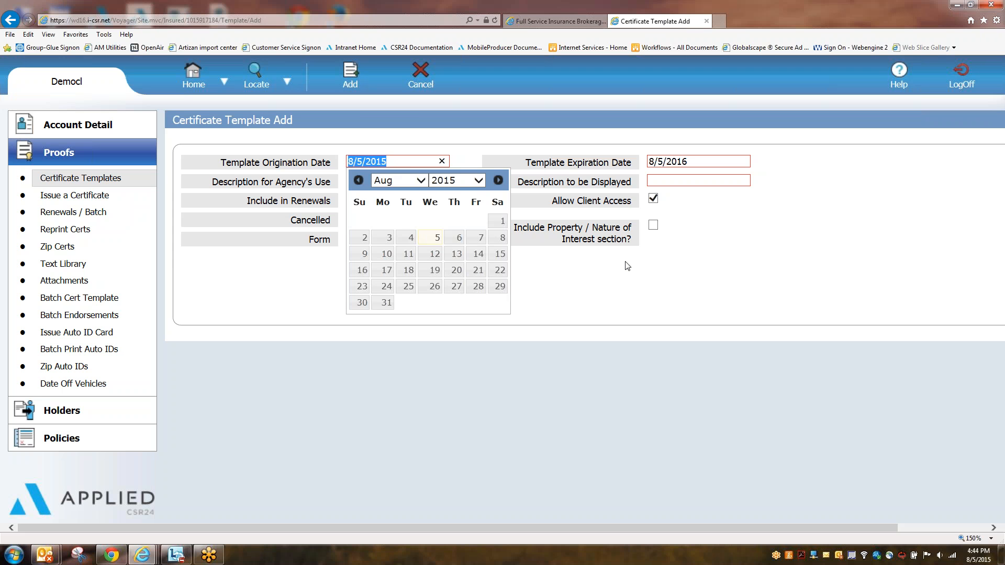
left_click(532, 167)
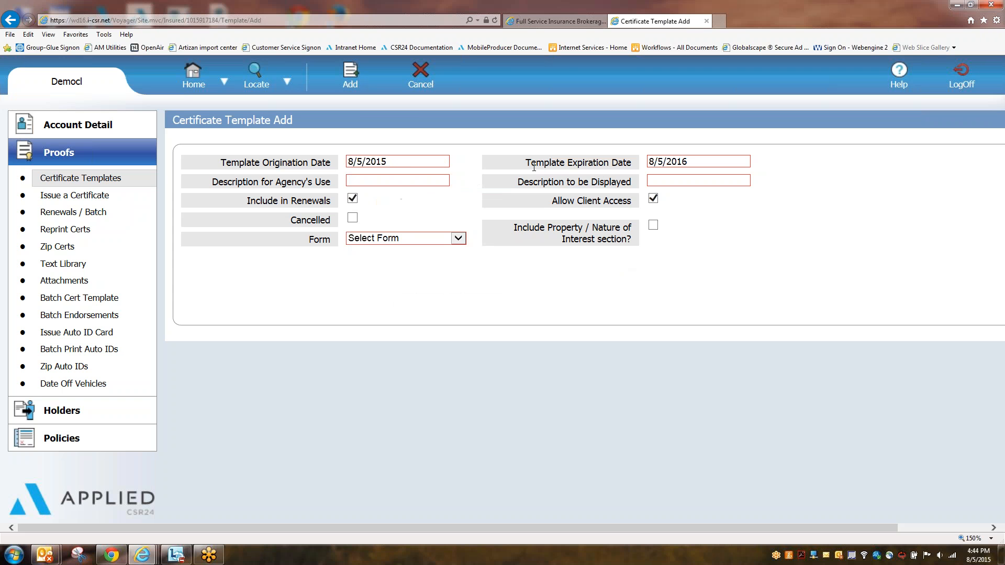
left_click_drag(532, 167, 634, 167)
left_click(753, 269)
left_click(721, 159)
left_click_drag(721, 159, 657, 164)
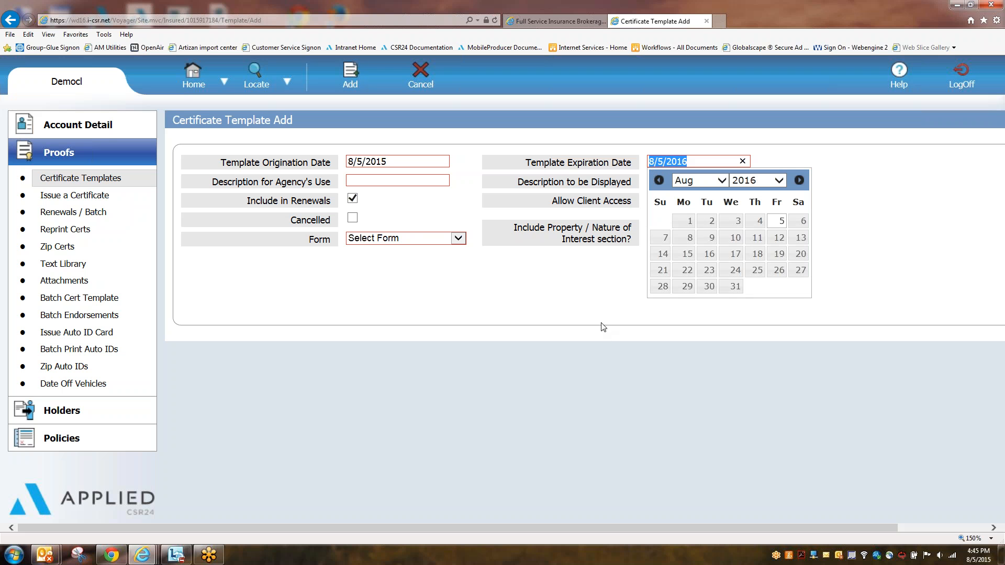
left_click(831, 355)
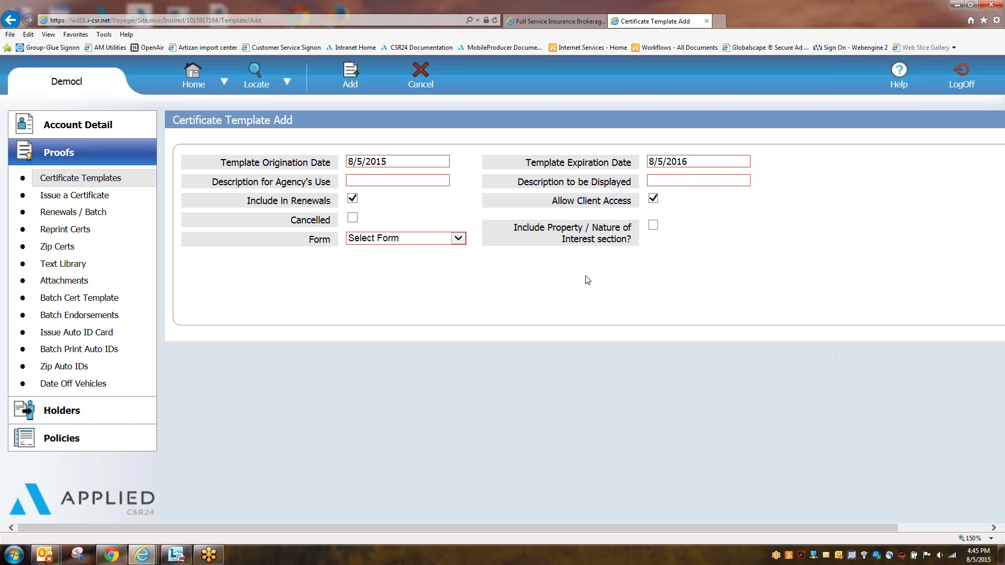
left_click(373, 181)
left_click_drag(553, 181, 529, 182)
Step: Enter '15-16 GL, Auto, WC' as the Description for Agency's Use
left_click(359, 182)
type("15-16")
type(" All")
type("L")
type("ine")
type("s")
key("BackSpace")
key("BackSpace")
key("BackSpace")
key("BackSpace")
key("BackSpace")
key("BackSpace")
key("BackSpace")
key("BackSpace")
key("BackSpace")
type("GL, Auto, WC")
Step: Copy that description into Description to be Displayed
left_click_drag(432, 183, 313, 182)
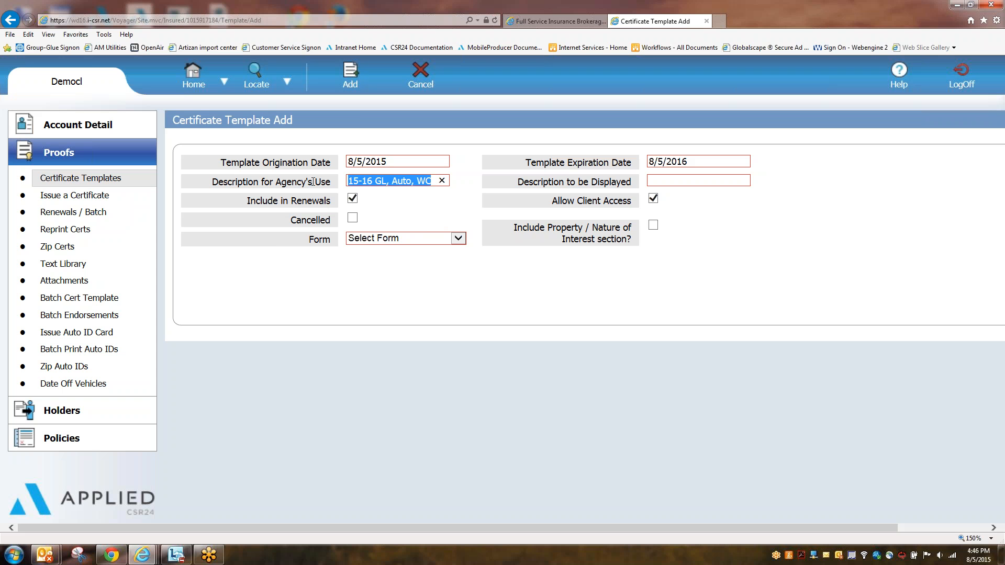
right_click(378, 183)
left_click(418, 215)
left_click(654, 181)
right_click(655, 182)
left_click(691, 216)
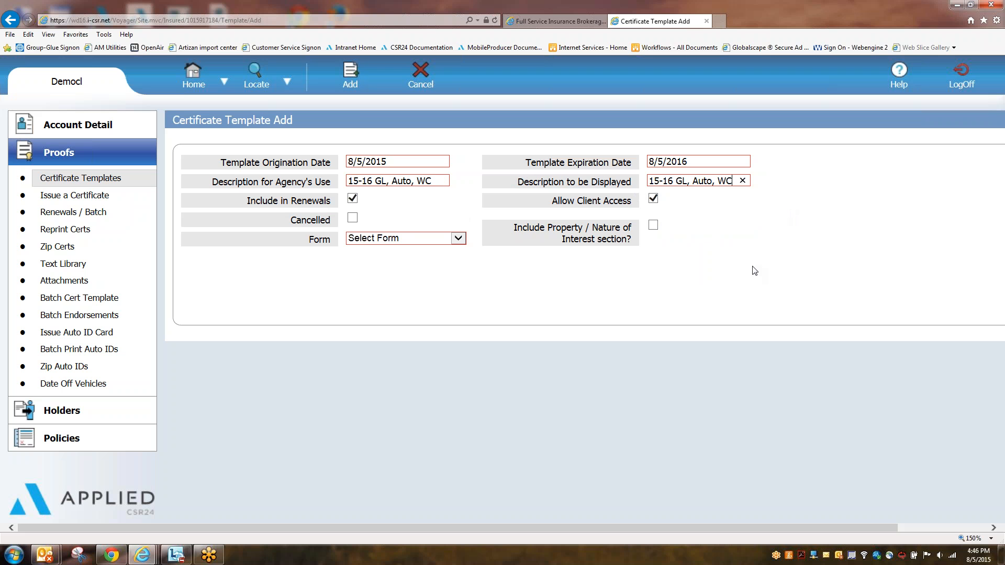
left_click(740, 273)
left_click_drag(244, 202, 339, 203)
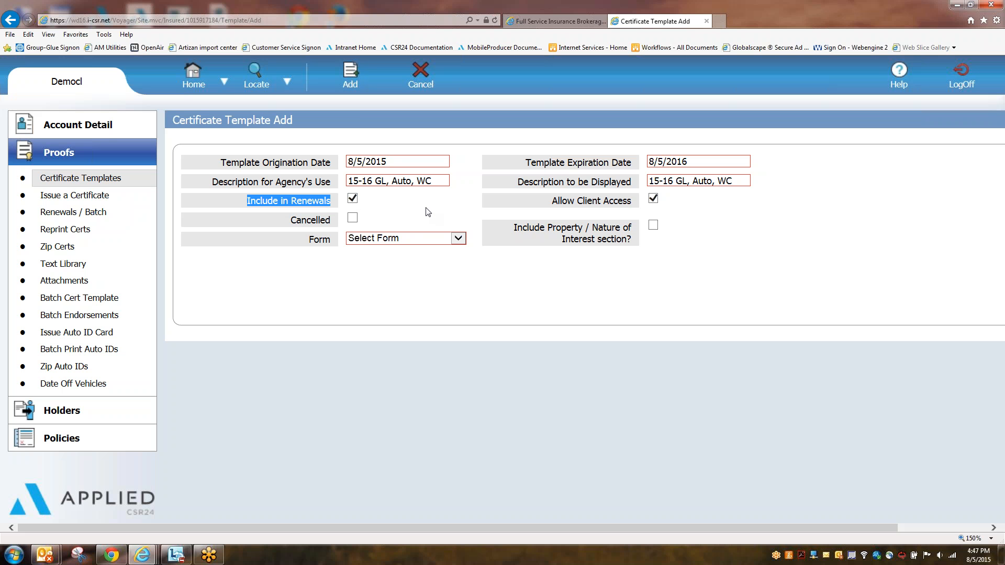
Step: Uncheck Allow Client Access on the new template
left_click(553, 250)
triple_click(619, 205)
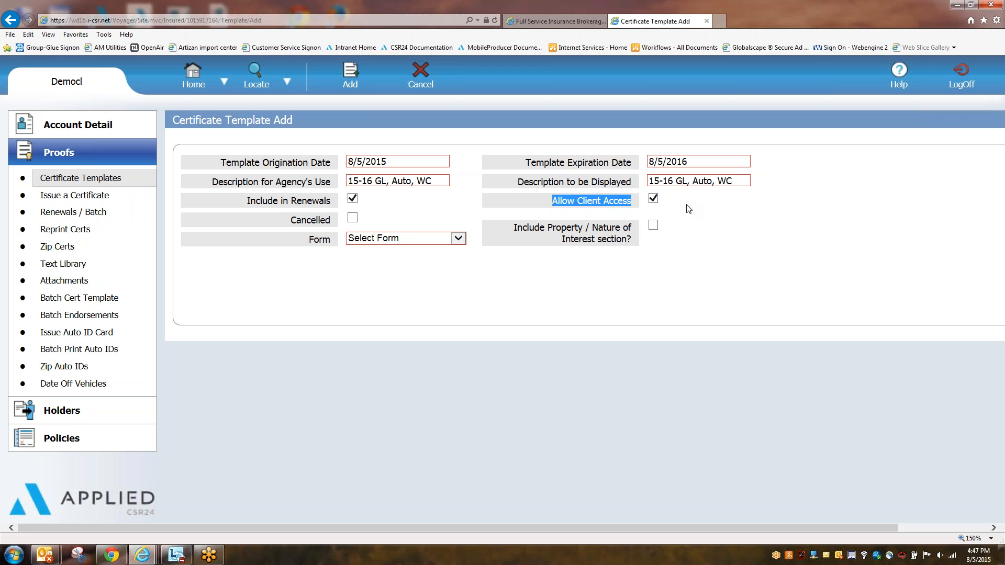
left_click(704, 228)
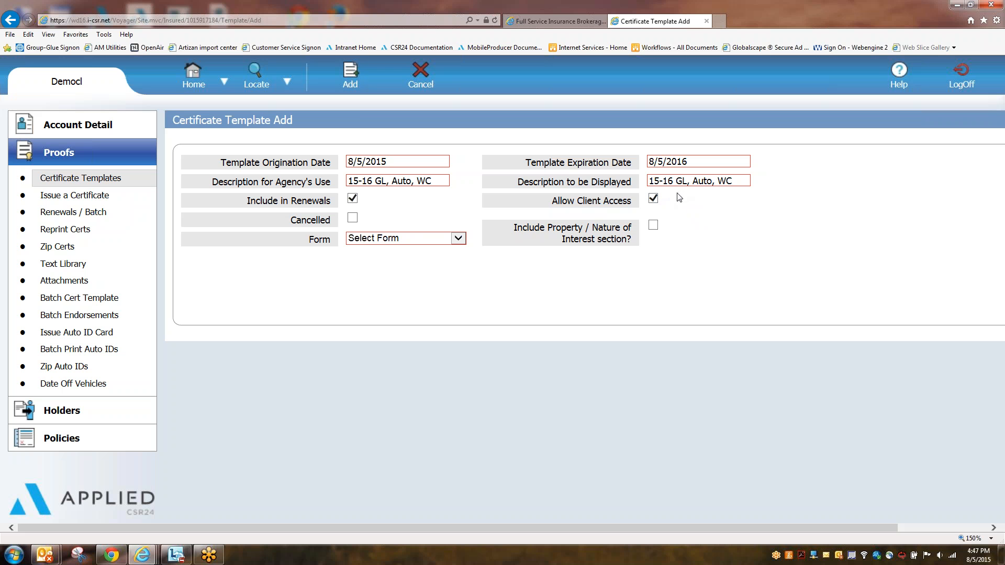
left_click(653, 199)
Step: Toggle Cancelled and Include Property / Nature of Interest on and off, leaving both unchecked
left_click_drag(335, 225, 338, 226)
left_click(352, 218)
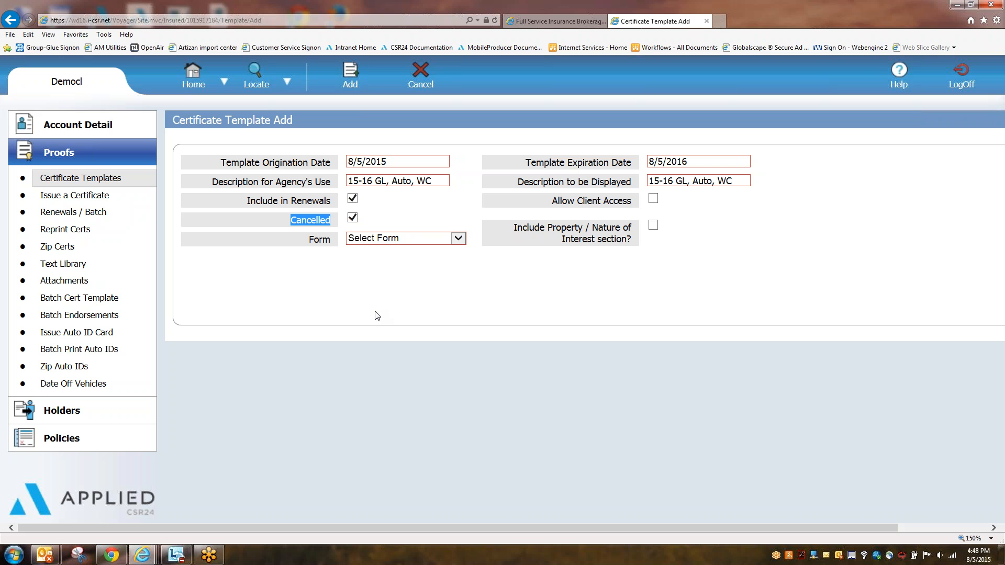
left_click(379, 278)
left_click(352, 219)
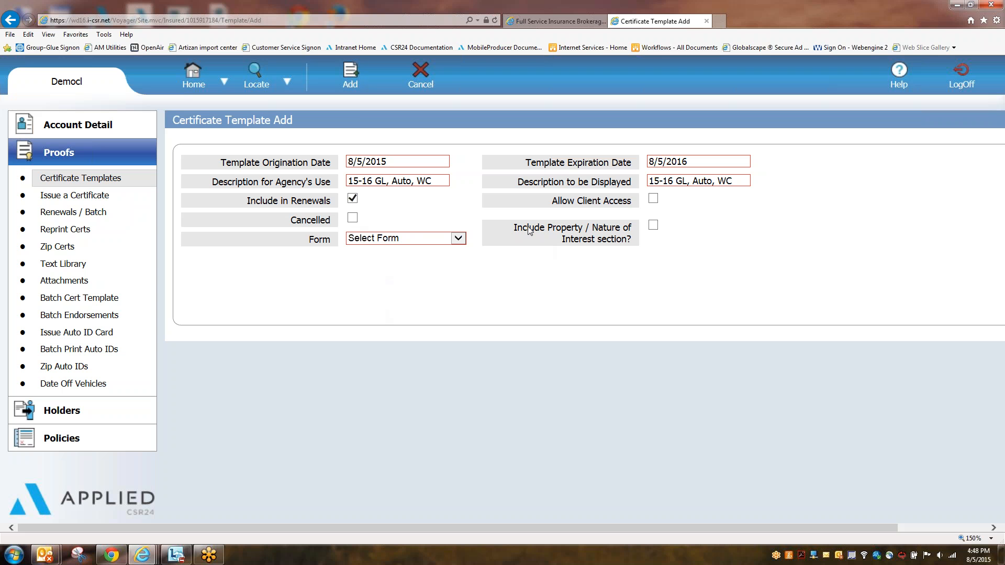
left_click_drag(512, 227, 630, 237)
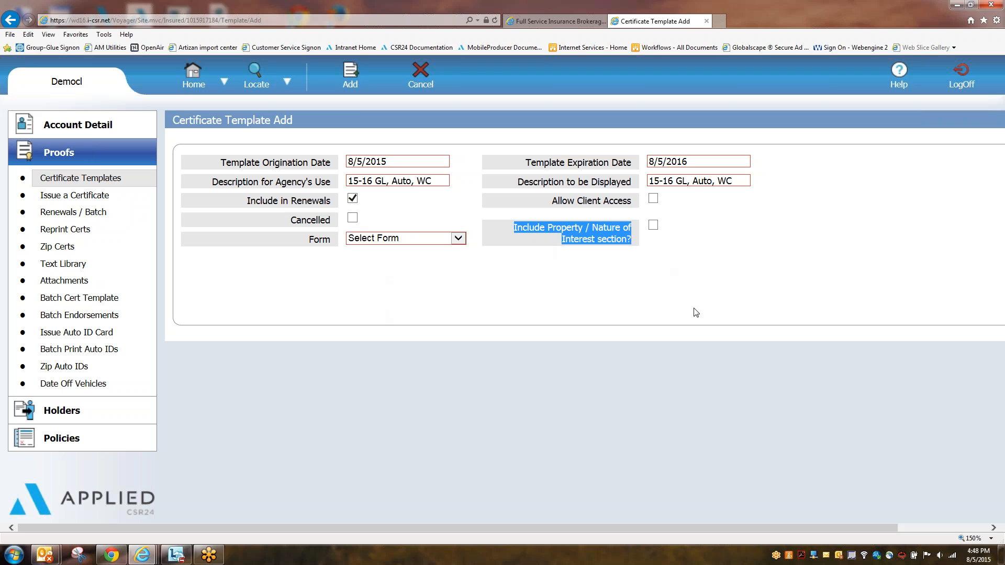
left_click(654, 225)
left_click(653, 224)
left_click(518, 337)
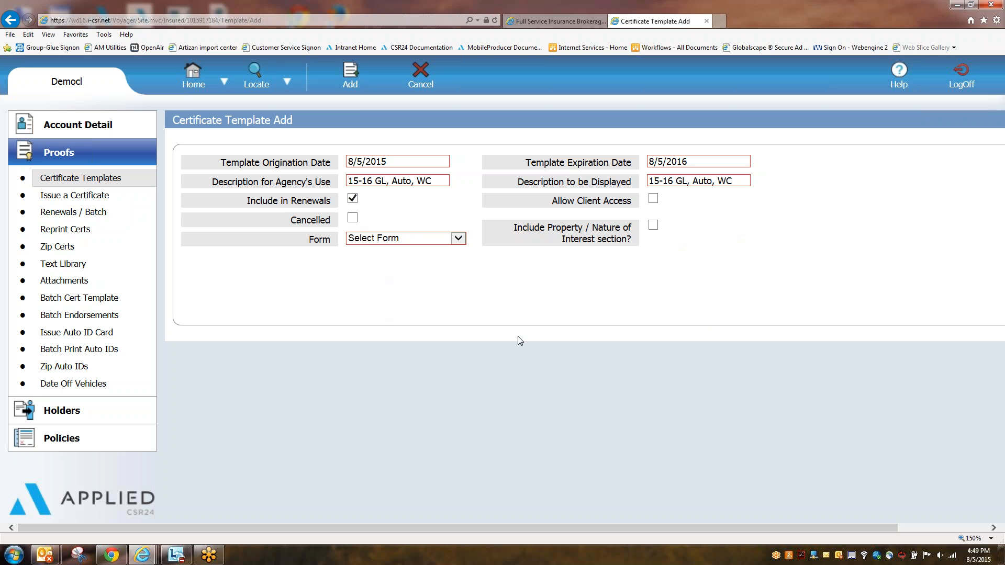
left_click(458, 238)
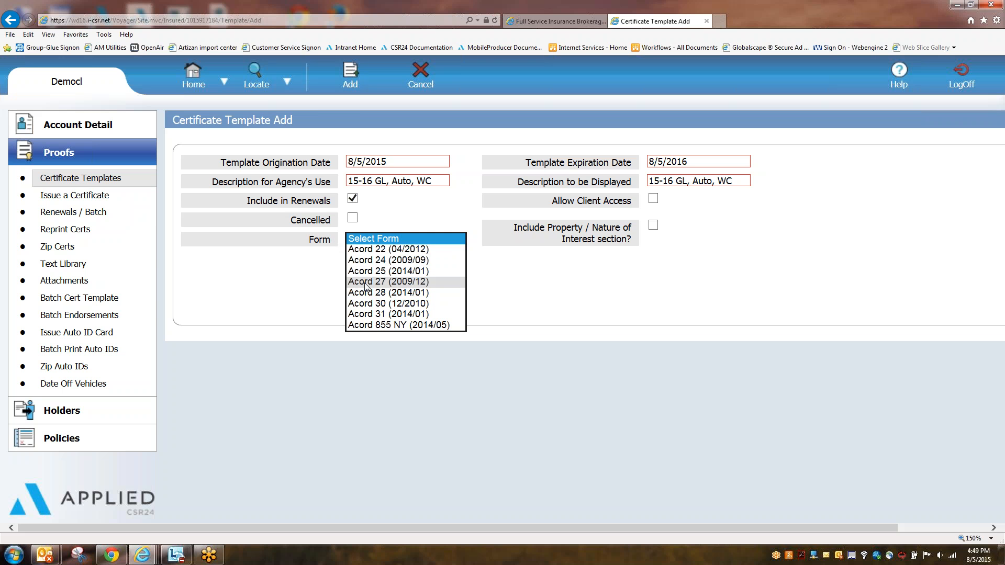
Step: Pick Acord 25 (2014/01) as the form and add the template, opening A25-2014-01
left_click(376, 272)
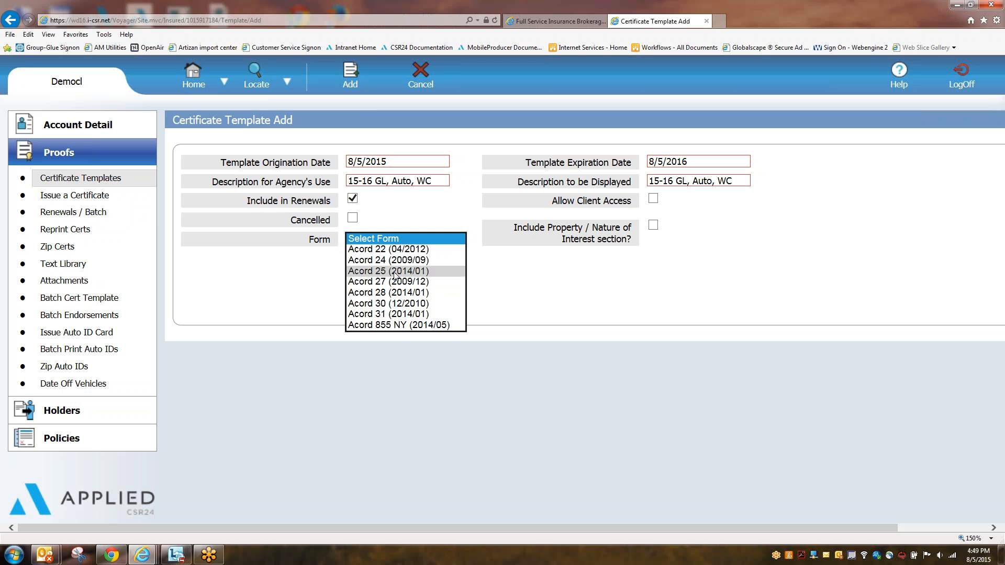
left_click(557, 439)
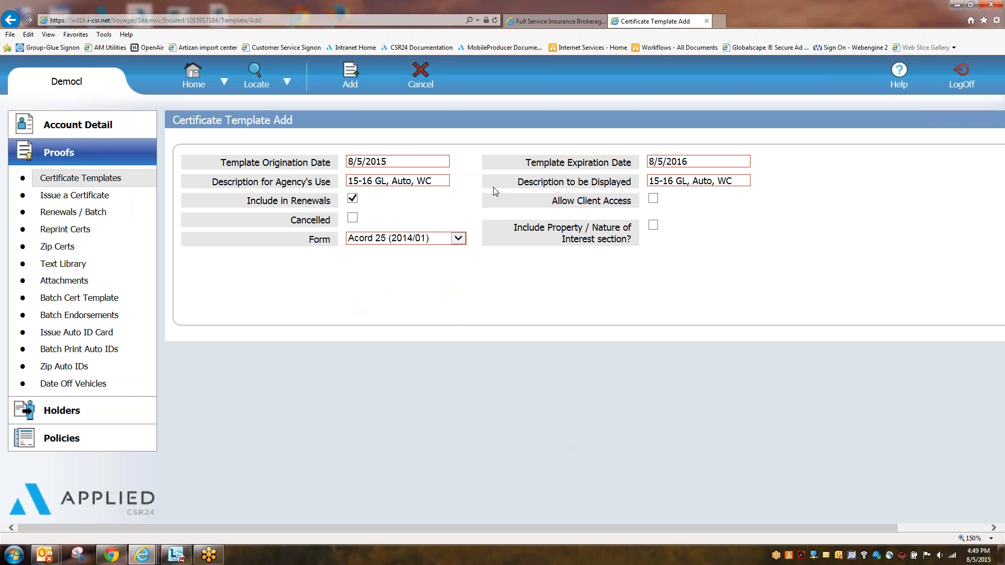
left_click(350, 74)
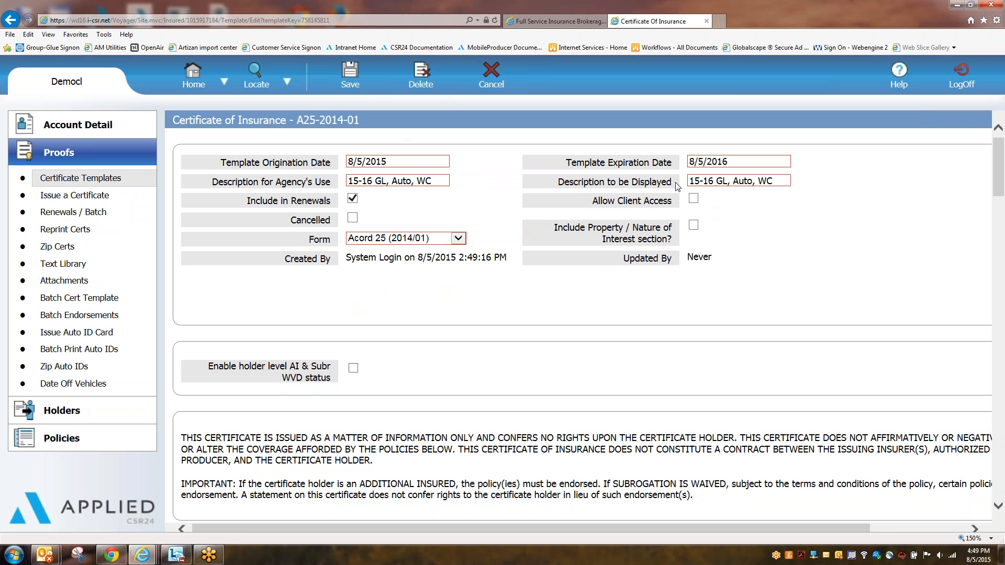
scroll(678, 188, "down", 5)
scroll(669, 228, "down", 3)
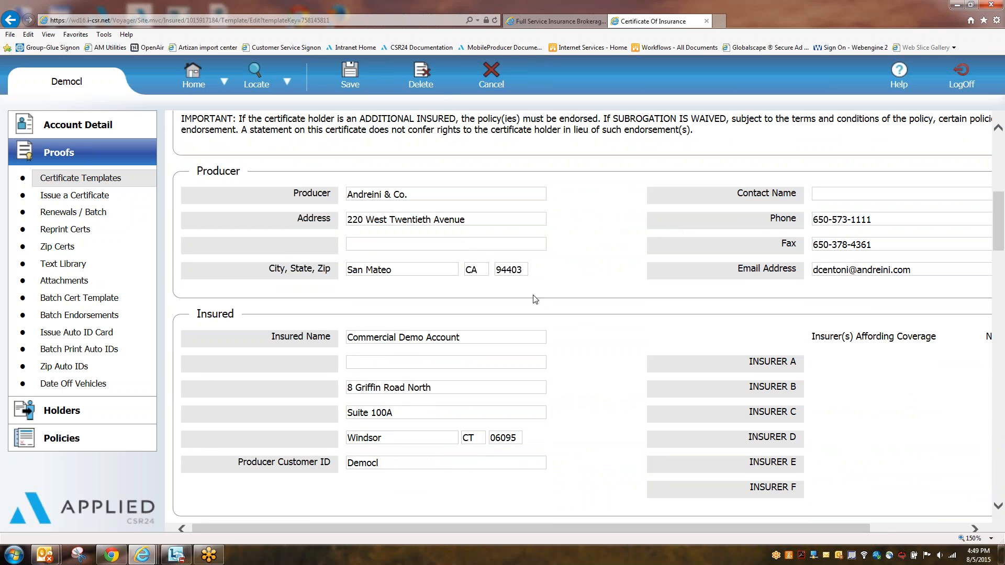
left_click_drag(198, 165, 572, 282)
left_click(581, 281)
left_click_drag(724, 530, 817, 530)
left_click_drag(615, 195, 925, 278)
left_click(925, 278)
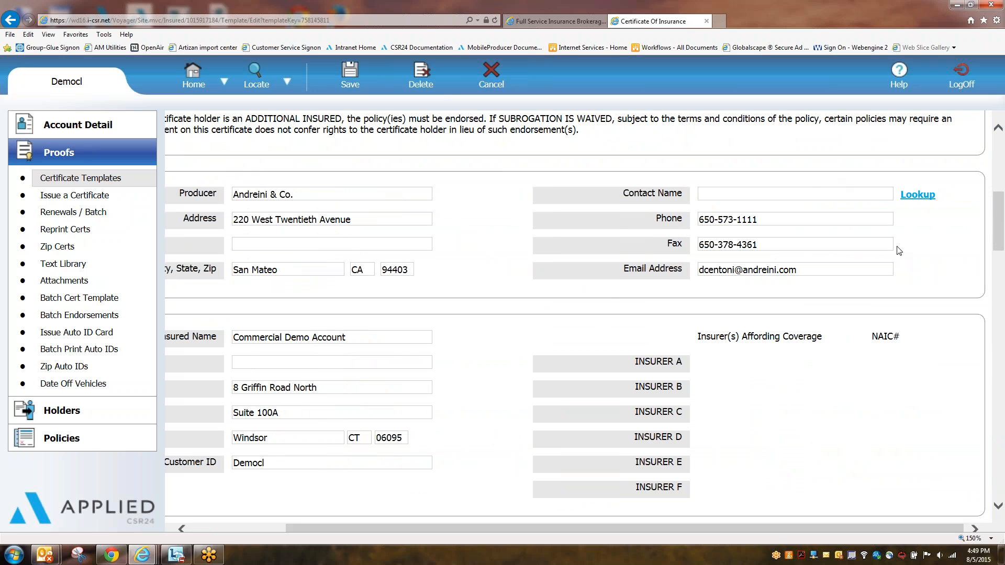
left_click(721, 192)
left_click(918, 197)
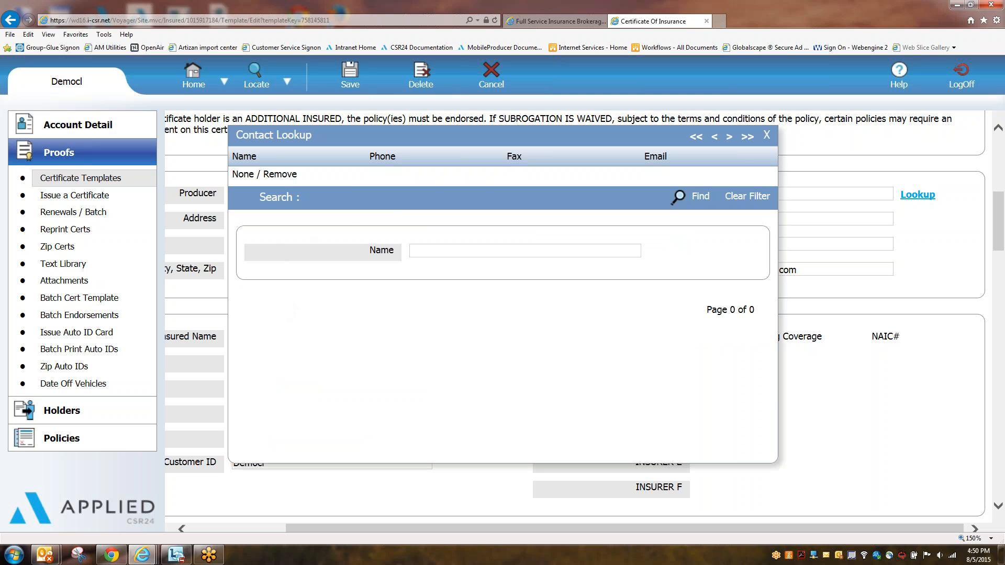
left_click(767, 135)
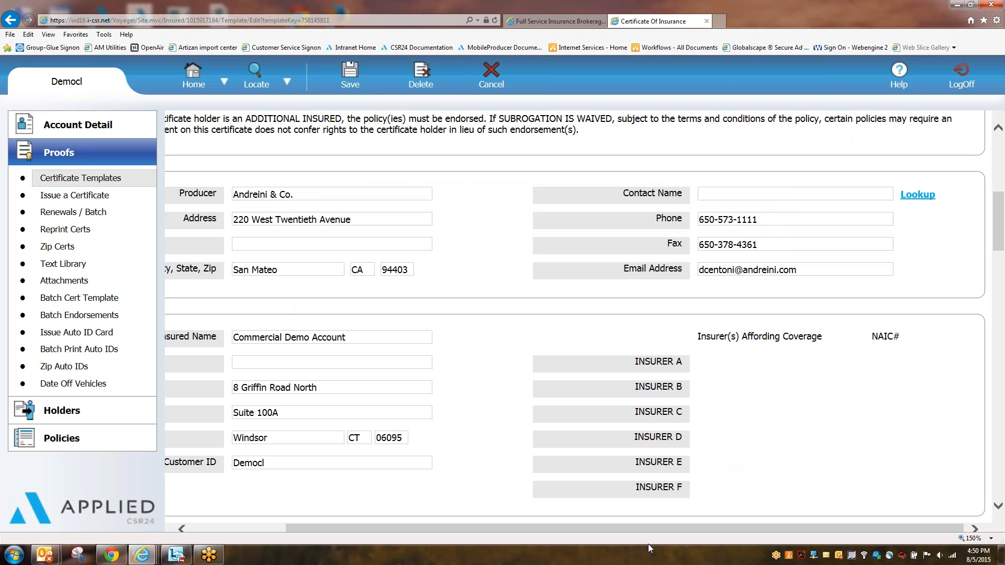
left_click_drag(633, 528, 517, 525)
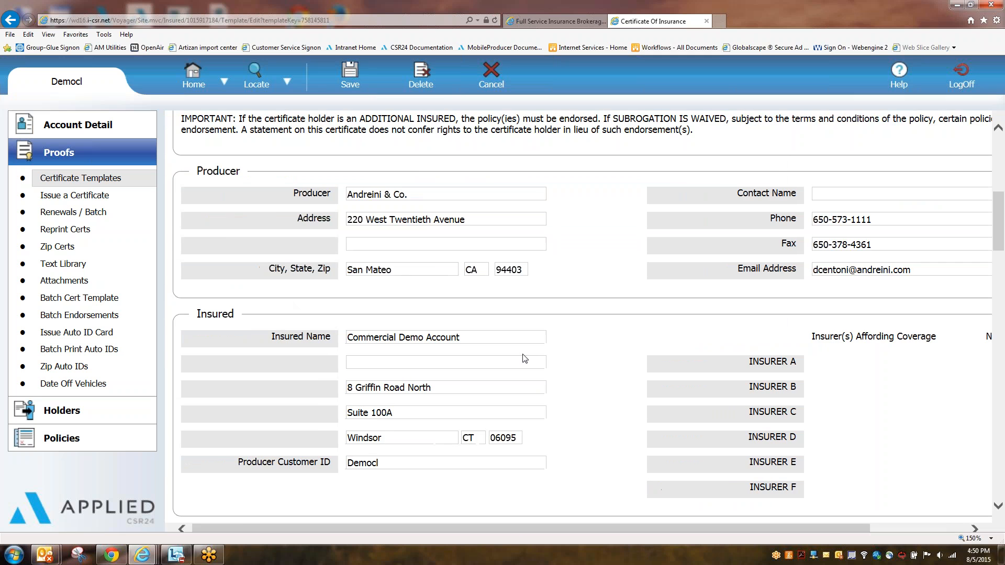
scroll(233, 272, "down", 1)
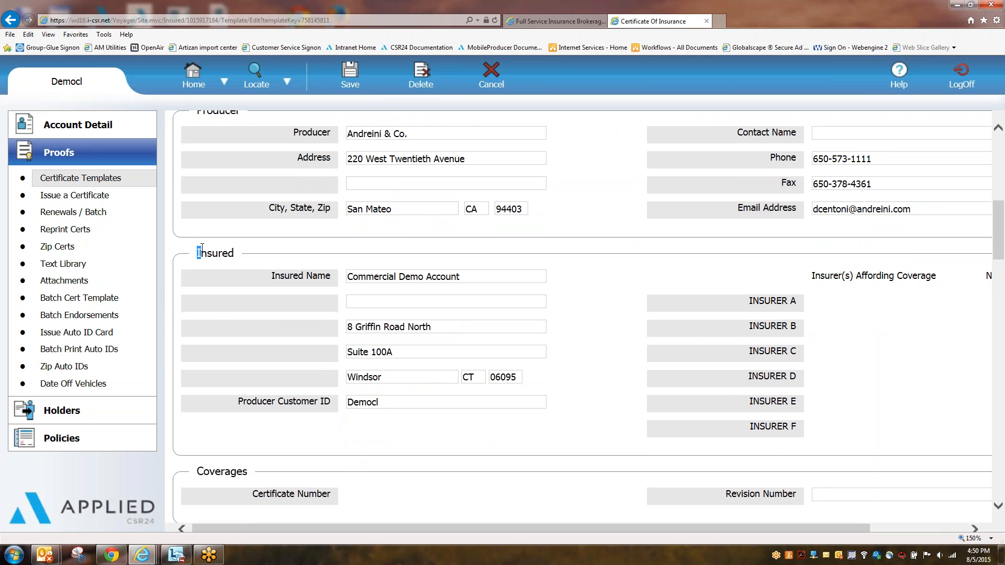
left_click_drag(197, 253, 230, 253)
left_click(230, 252)
left_click(459, 347)
scroll(654, 304, "down", 3)
scroll(667, 301, "down", 8)
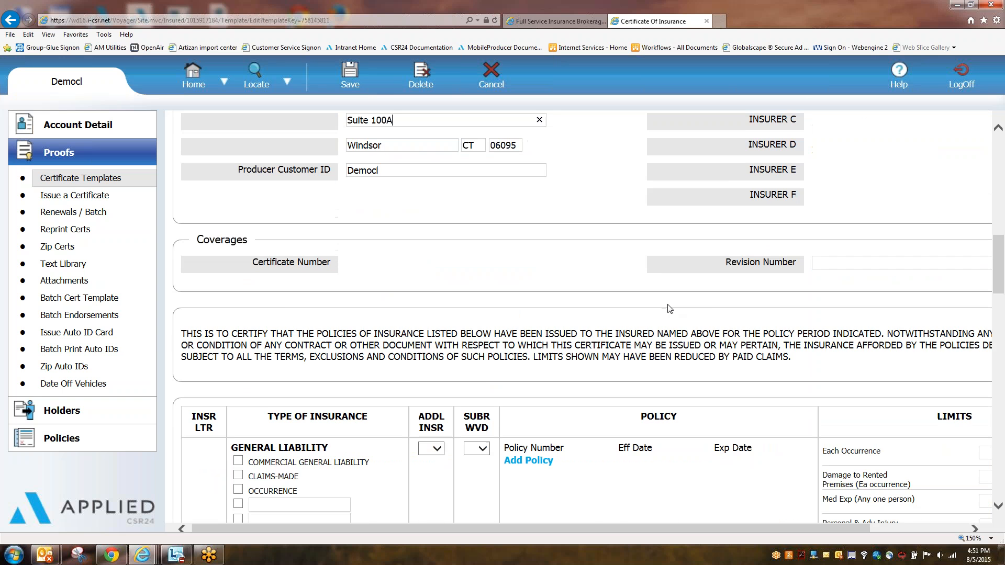
left_click_drag(629, 529, 655, 526)
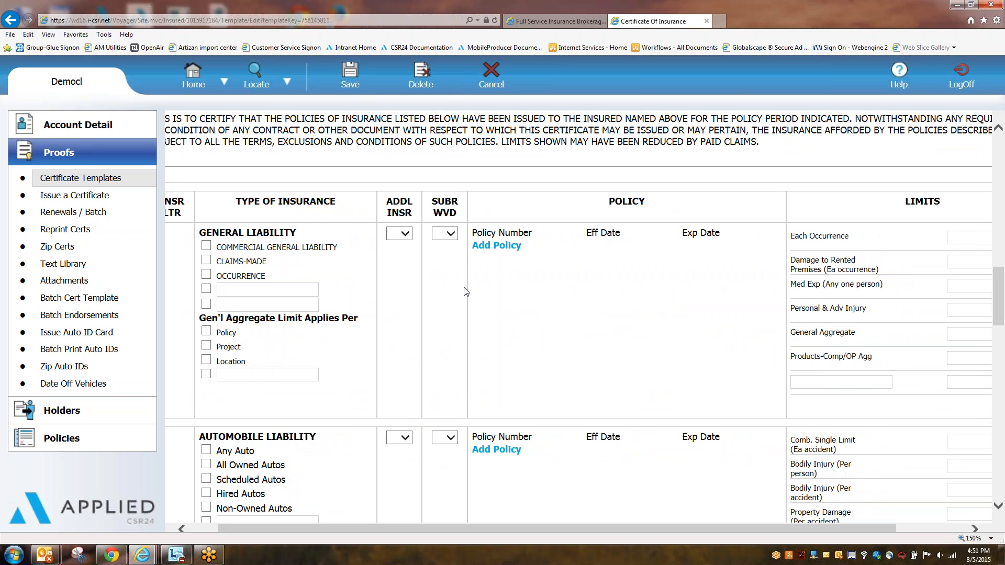
left_click_drag(299, 233, 215, 236)
left_click(547, 338)
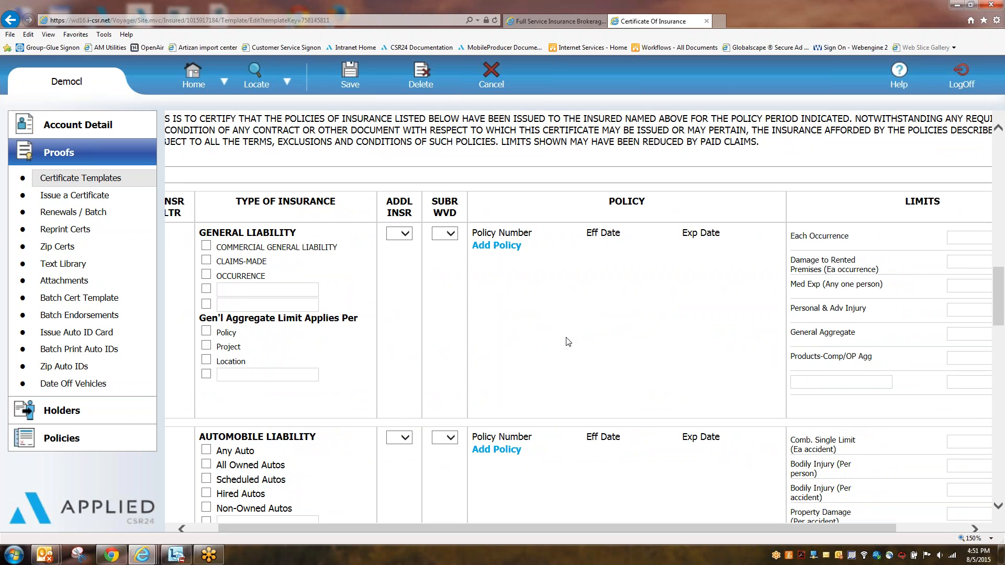
left_click(503, 247)
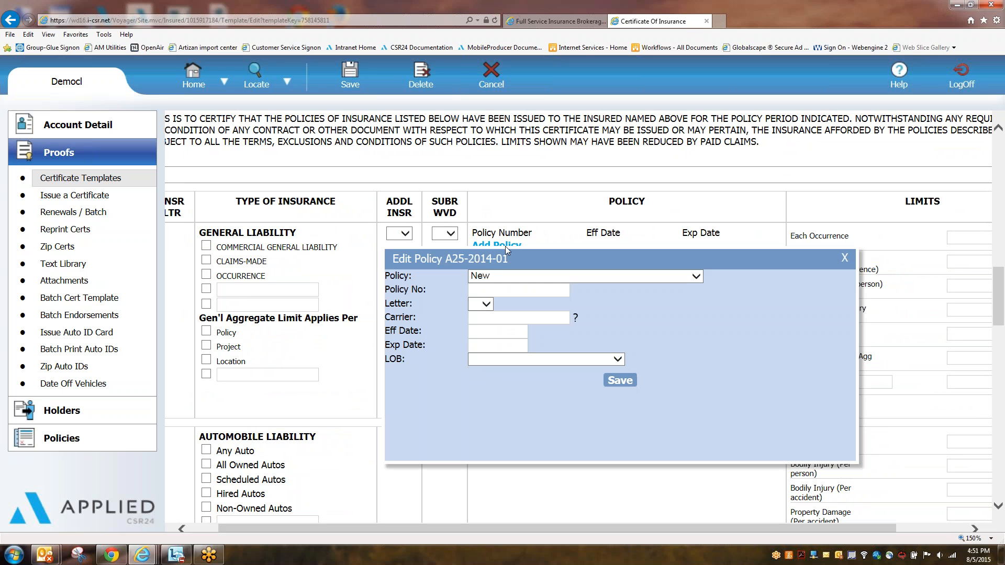
left_click(696, 278)
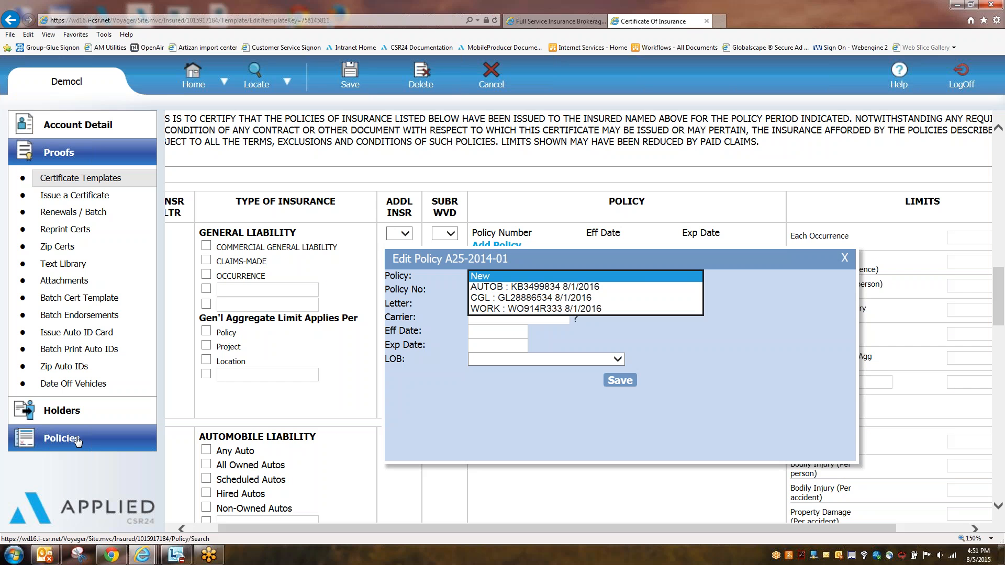
left_click(510, 299)
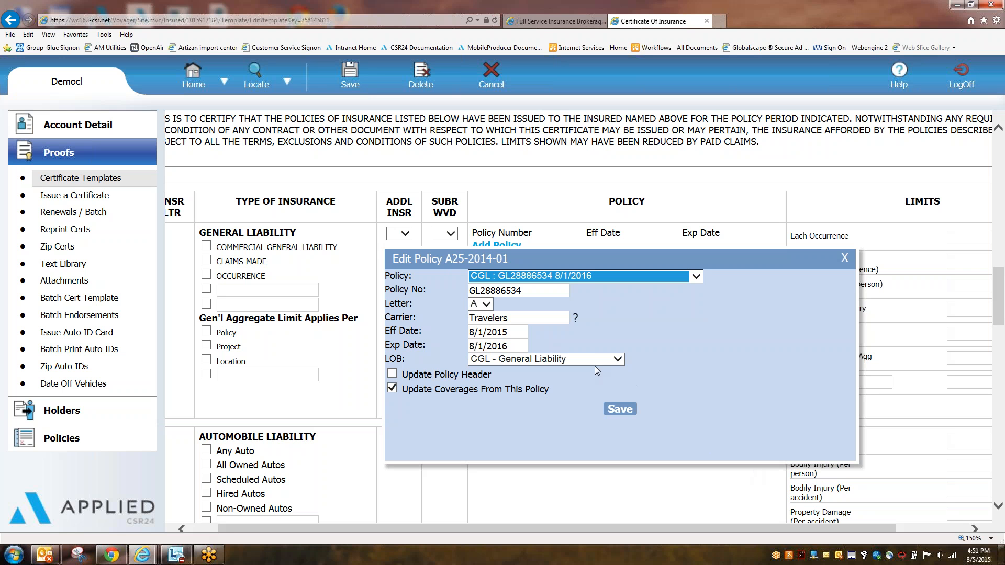
left_click(629, 412)
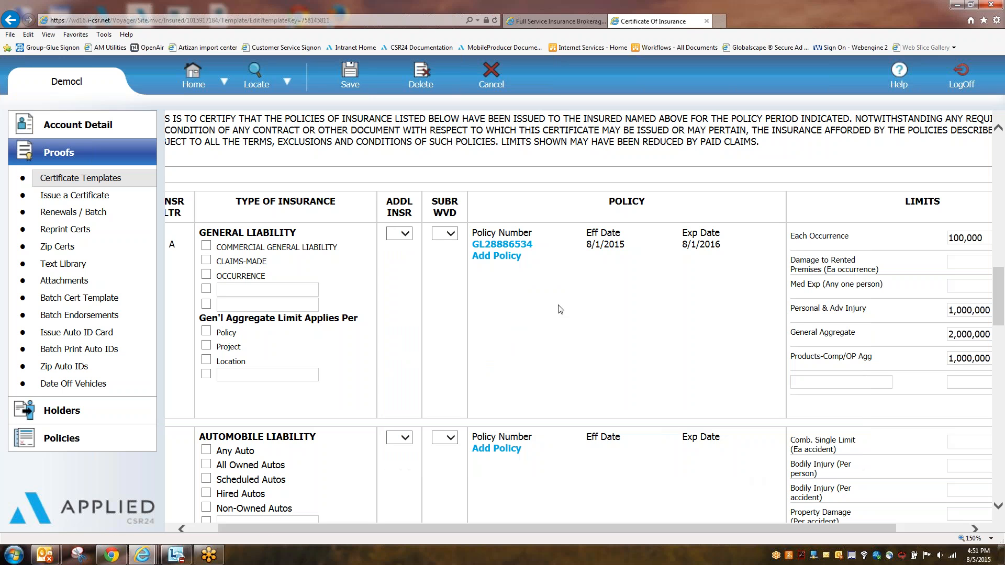
Step: Mark General Liability as Commercial General Liability, Occurrence, with a per-policy aggregate
left_click_drag(234, 201, 336, 205)
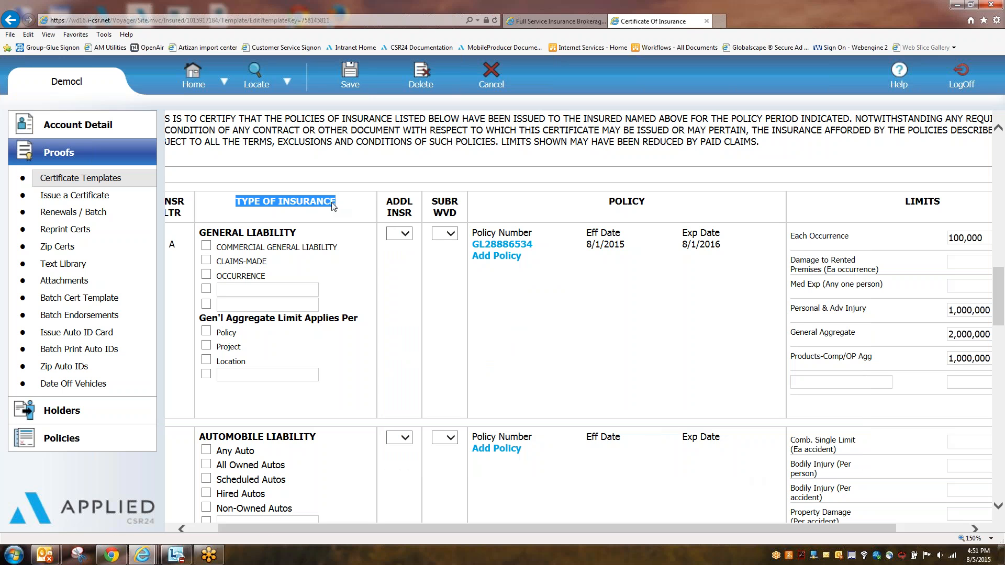
left_click_drag(886, 201, 947, 205)
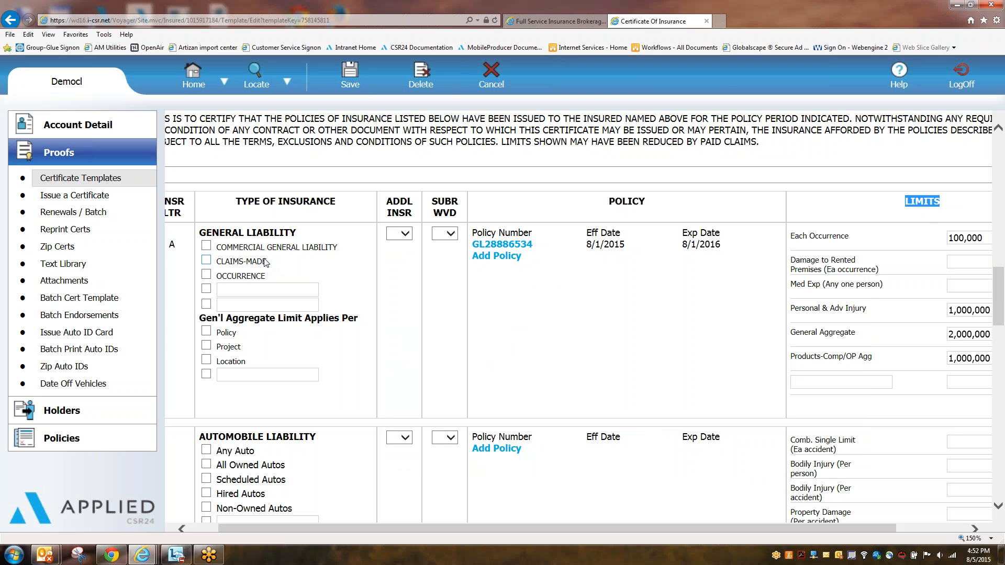
left_click(206, 245)
left_click(206, 275)
left_click(206, 332)
Step: Change the General Liability Each Occurrence limit from 100,000 to 1000000
left_click_drag(654, 526, 723, 527)
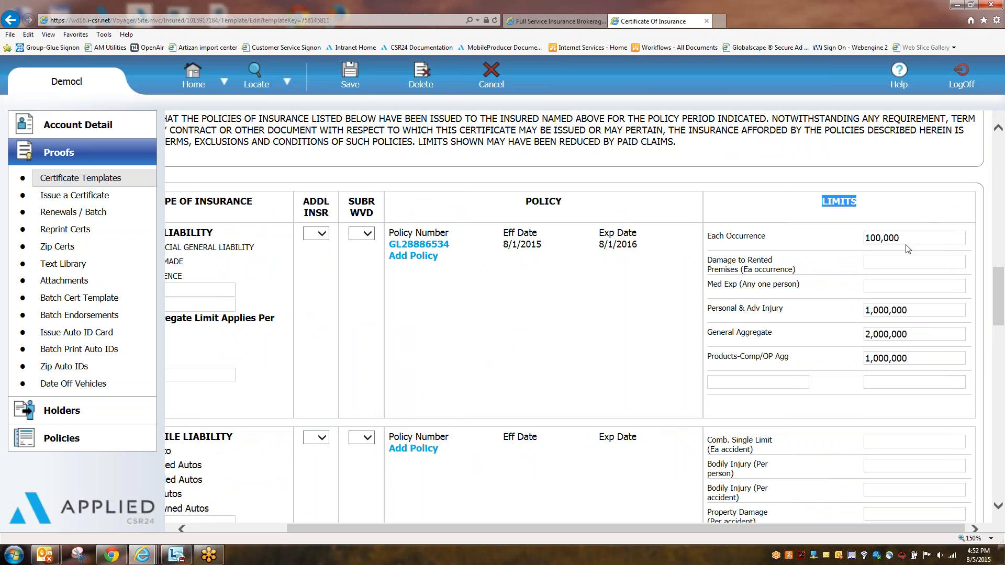
left_click_drag(896, 238, 773, 238)
type("1000000")
key("Tab")
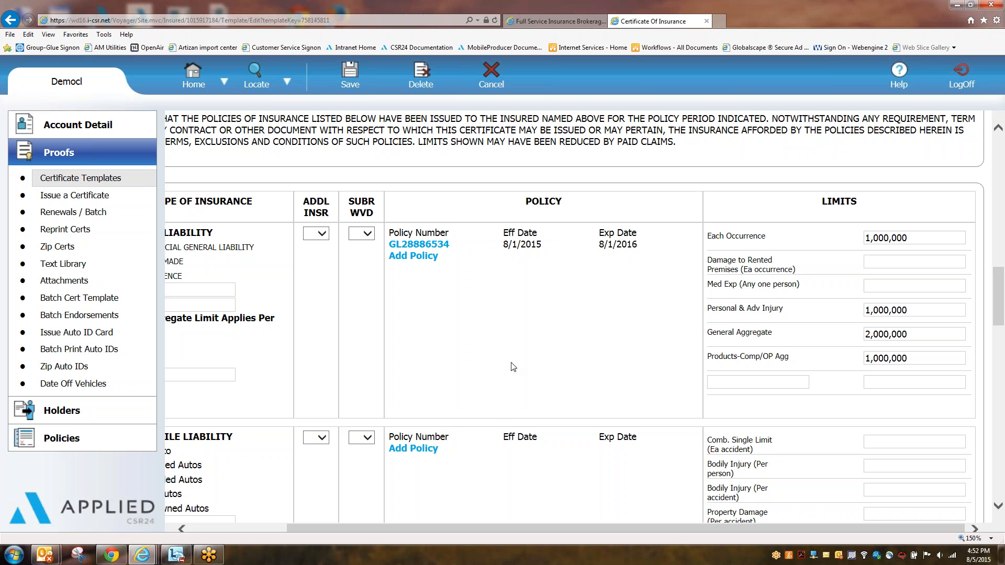
left_click_drag(667, 531, 605, 526)
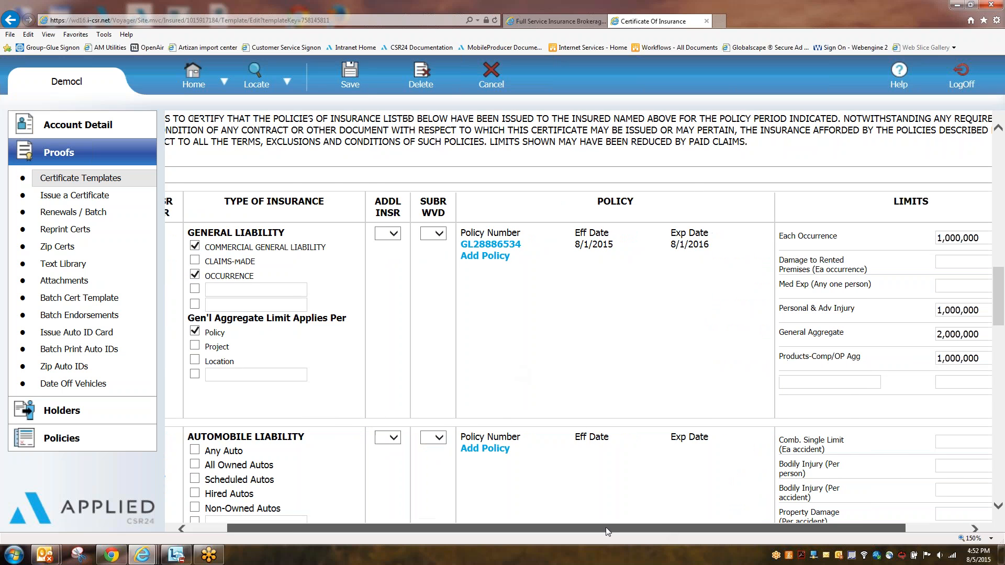
scroll(584, 304, "down", 4)
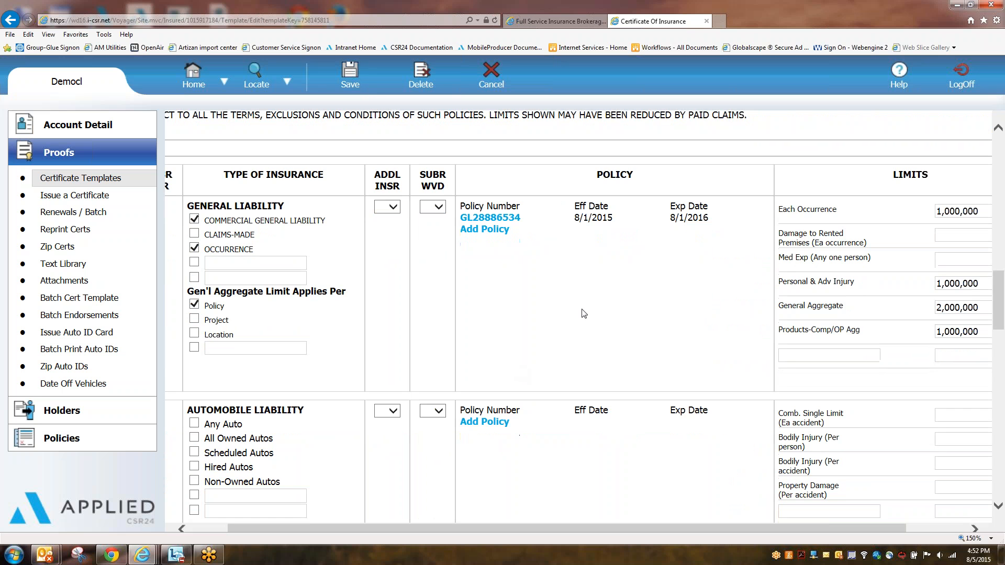
left_click(483, 225)
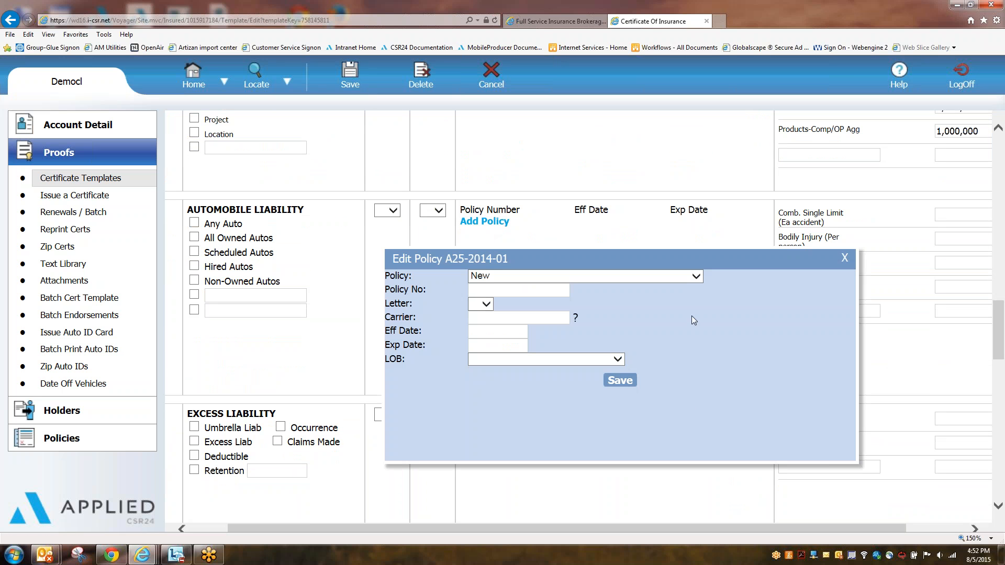
left_click(695, 277)
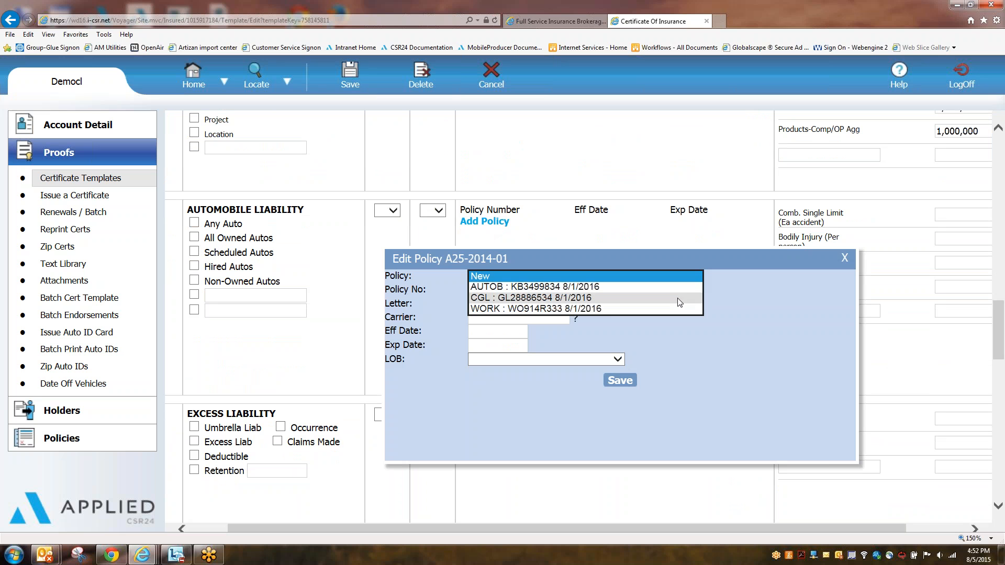
left_click(534, 287)
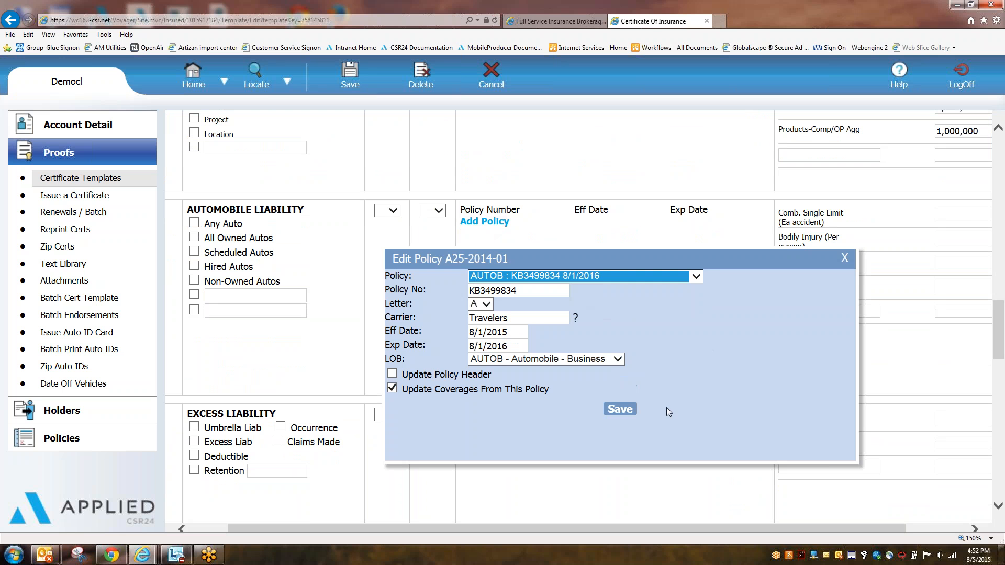
left_click(618, 413)
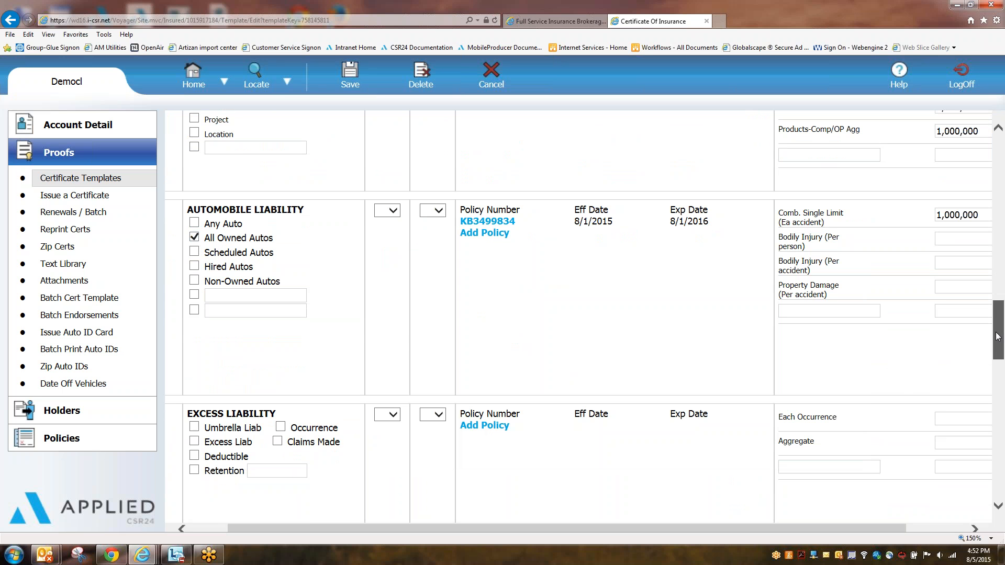
left_click_drag(996, 337, 996, 377)
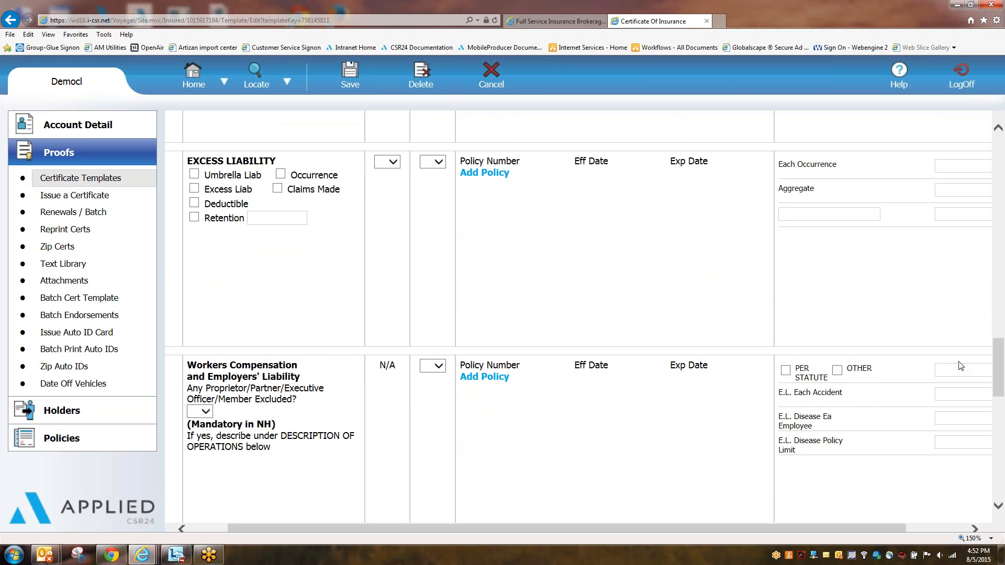
Step: Attach policy WORK : WO914R333 to Workers Compensation and tick Per Statute
left_click_drag(997, 371, 997, 395)
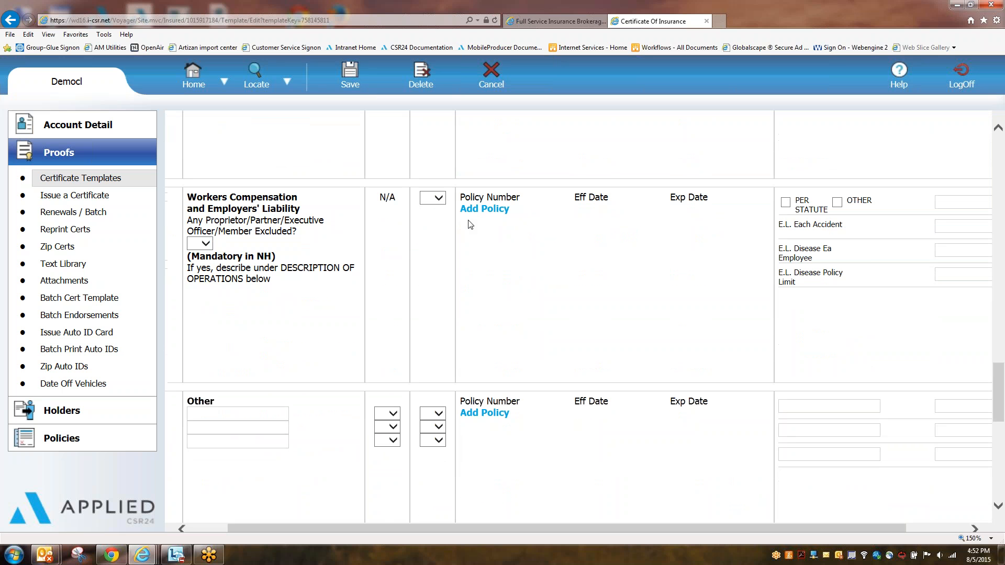
left_click(481, 212)
left_click(545, 277)
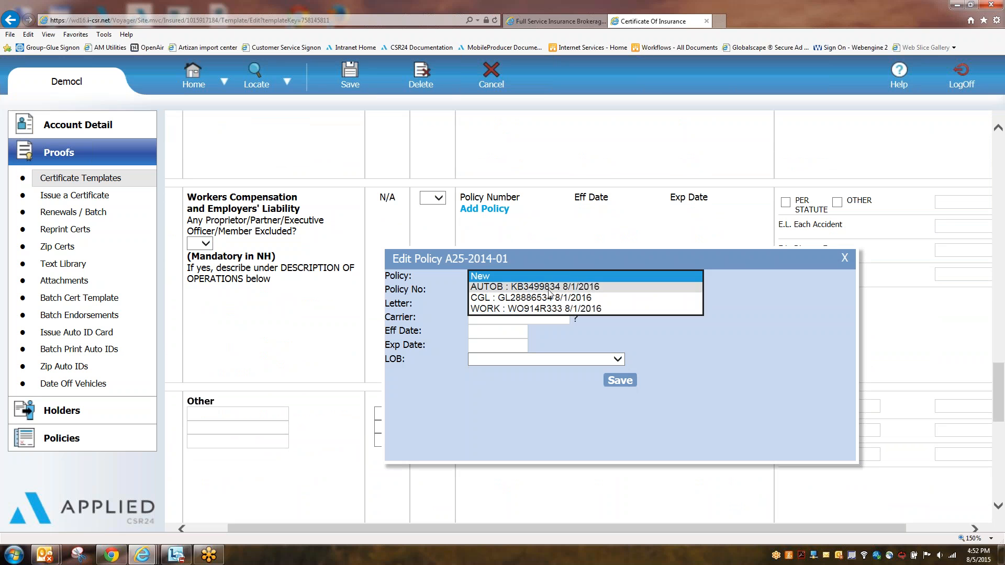
left_click(544, 309)
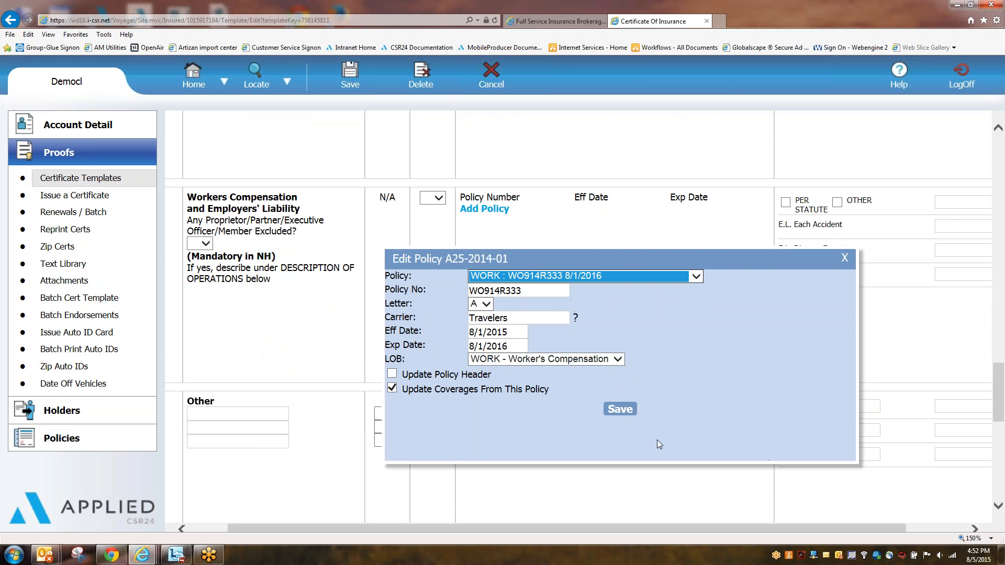
left_click(620, 409)
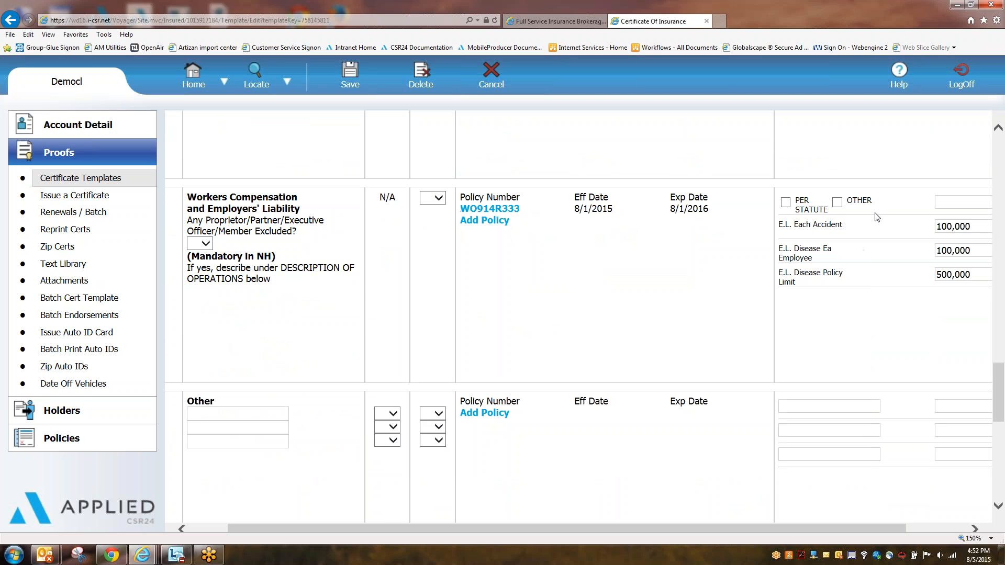
left_click(785, 202)
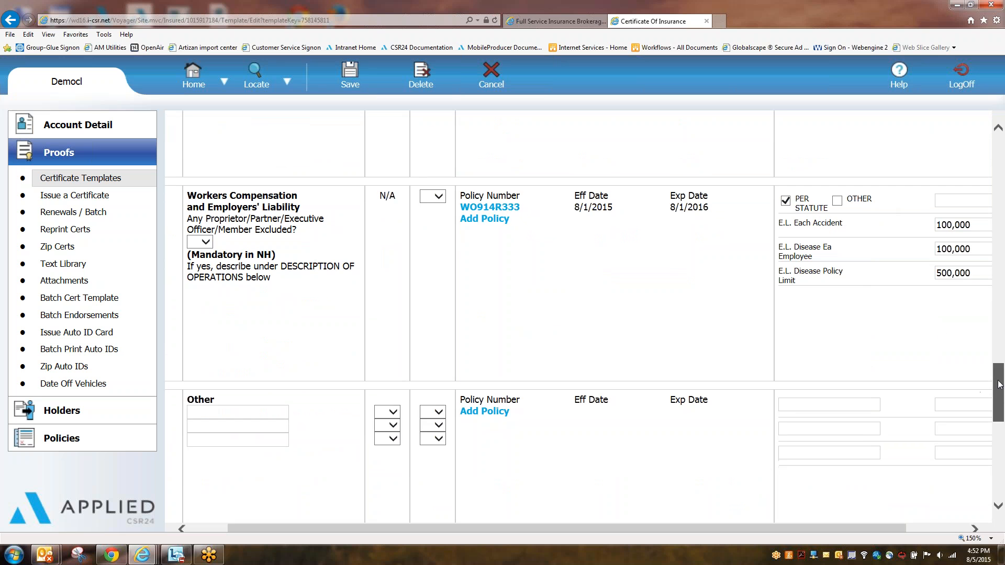
scroll(994, 380, "down", 3)
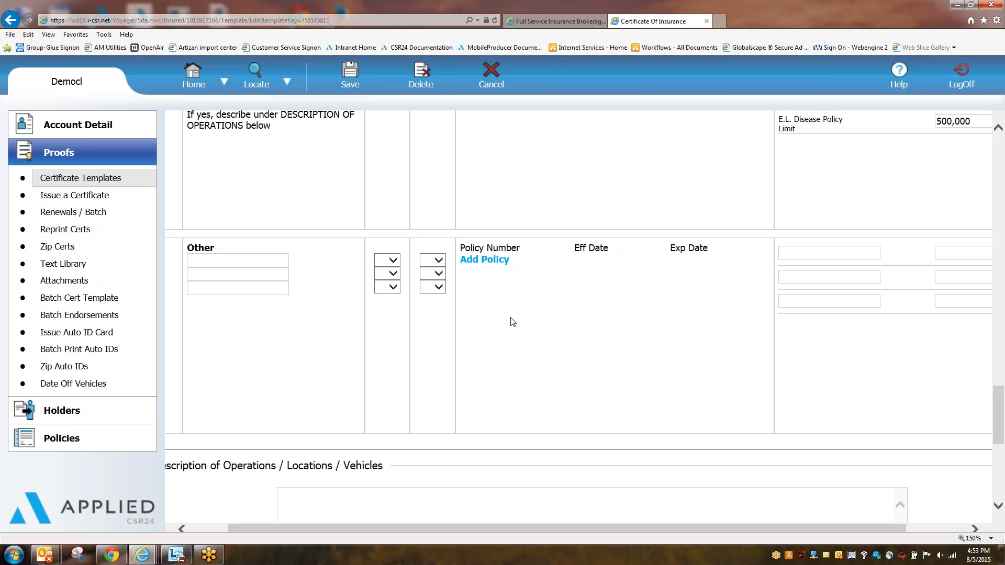
left_click(484, 259)
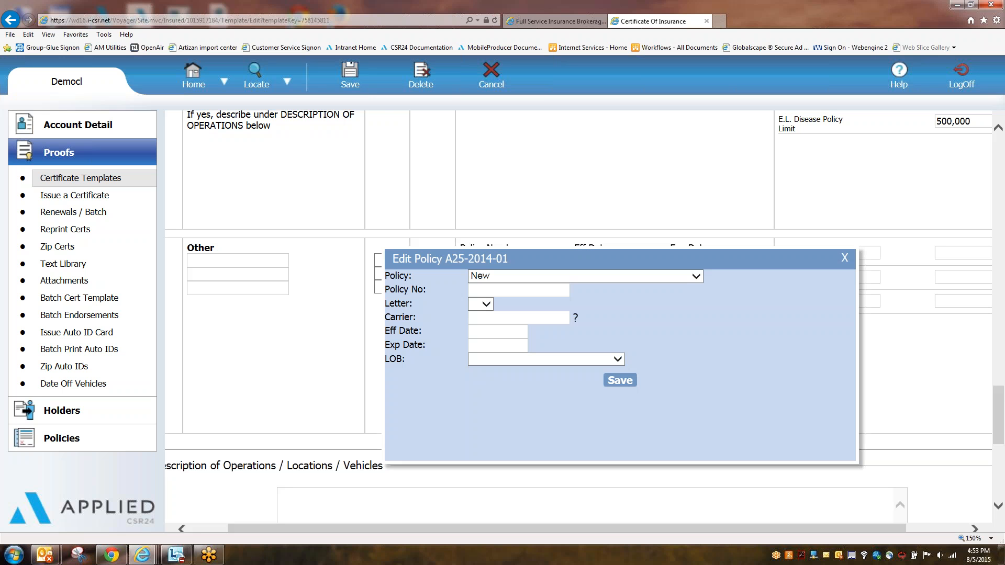
left_click(694, 276)
left_click(532, 297)
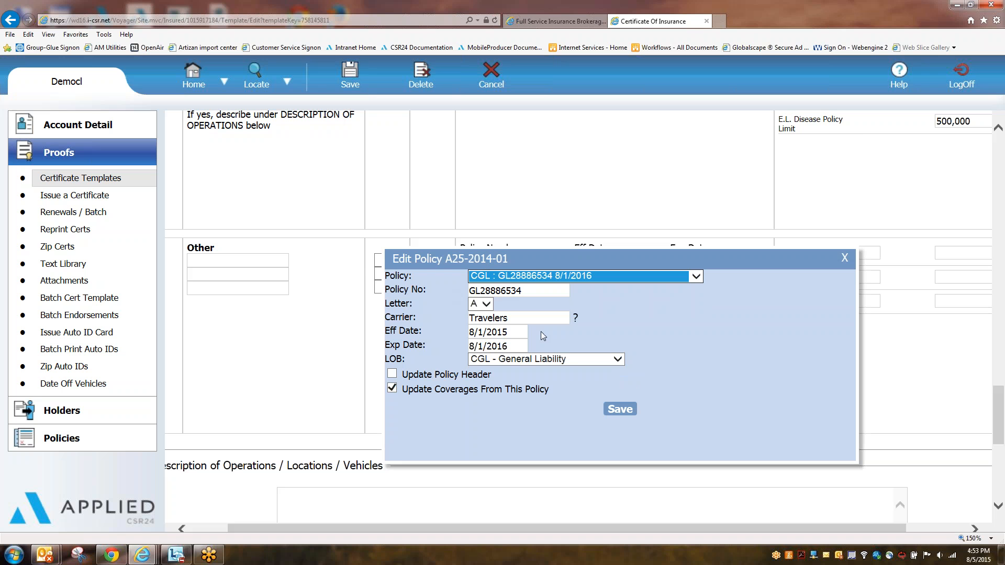
left_click(620, 410)
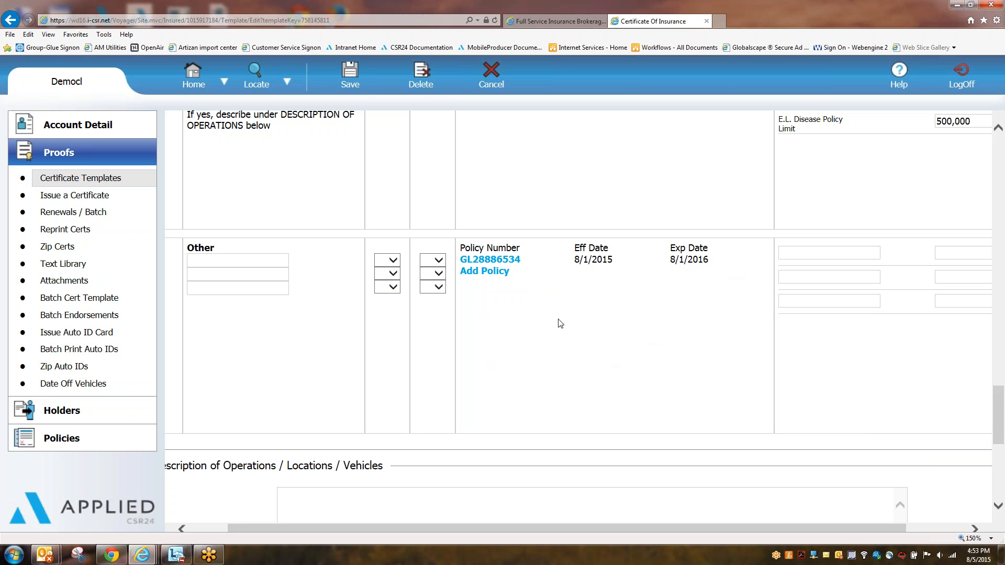
left_click(203, 259)
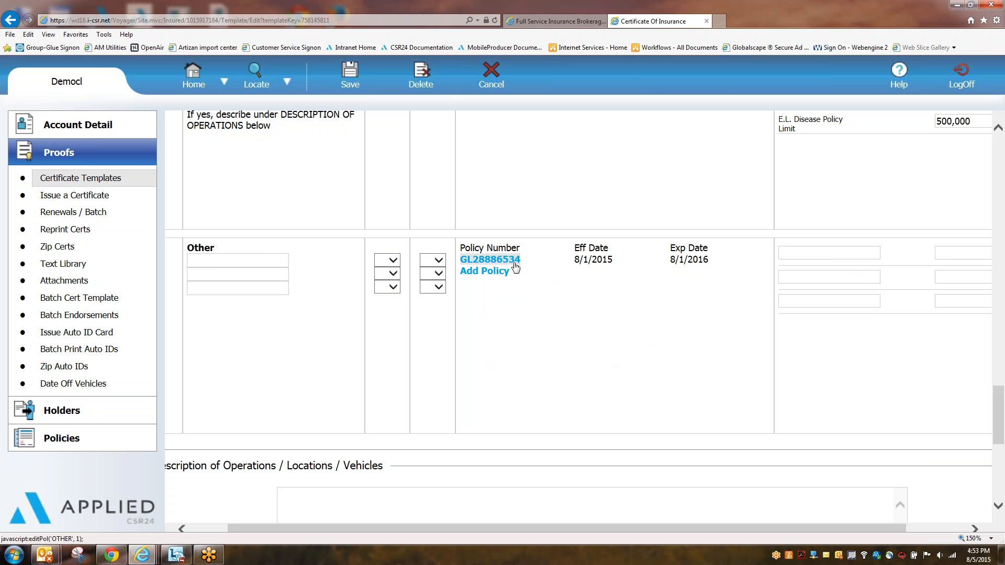
left_click(490, 259)
left_click(635, 410)
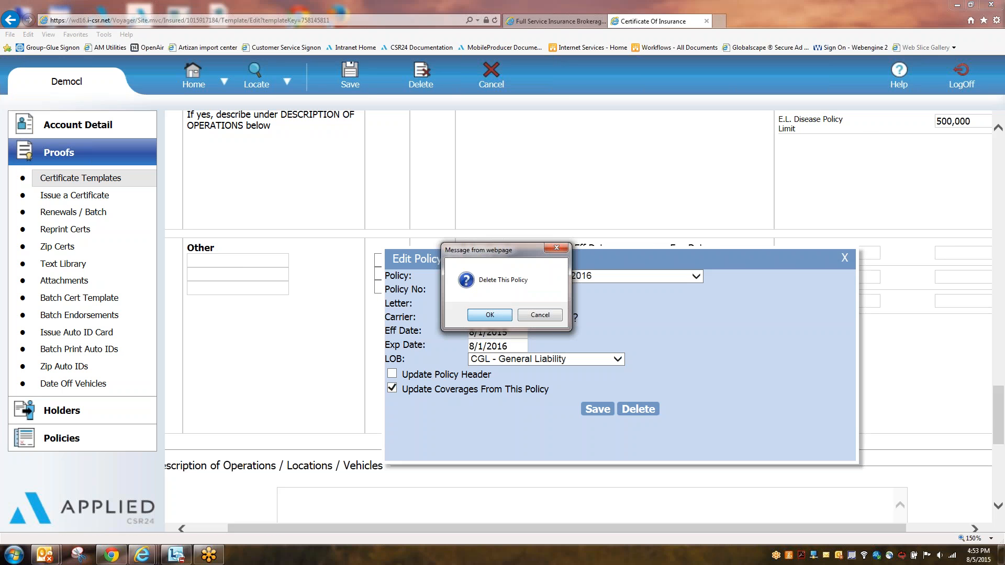
left_click(495, 314)
scroll(661, 356, "down", 5)
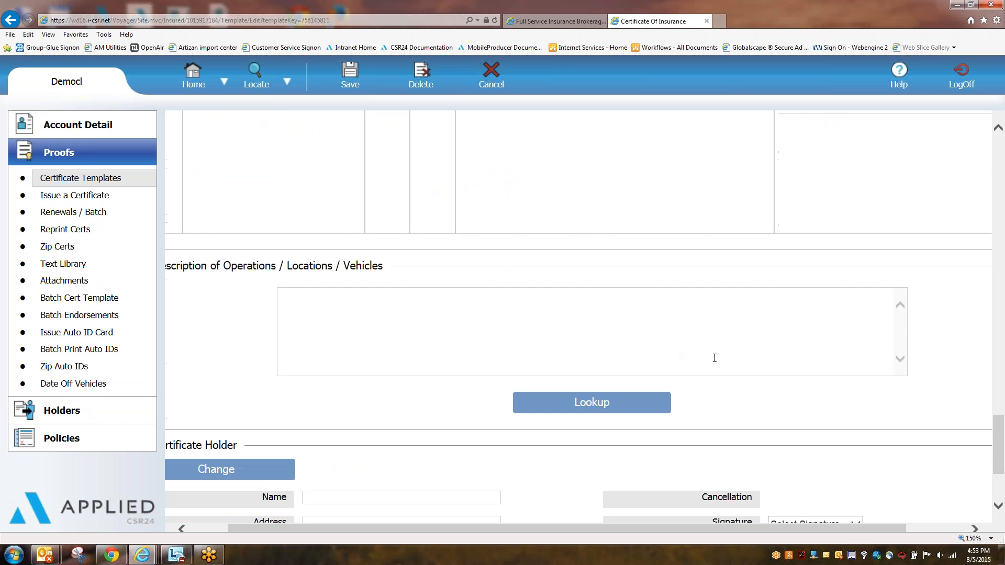
Step: Enter 'Template level wording' in the Description of Operations / Locations / Vehicles box
left_click_drag(706, 526, 684, 526)
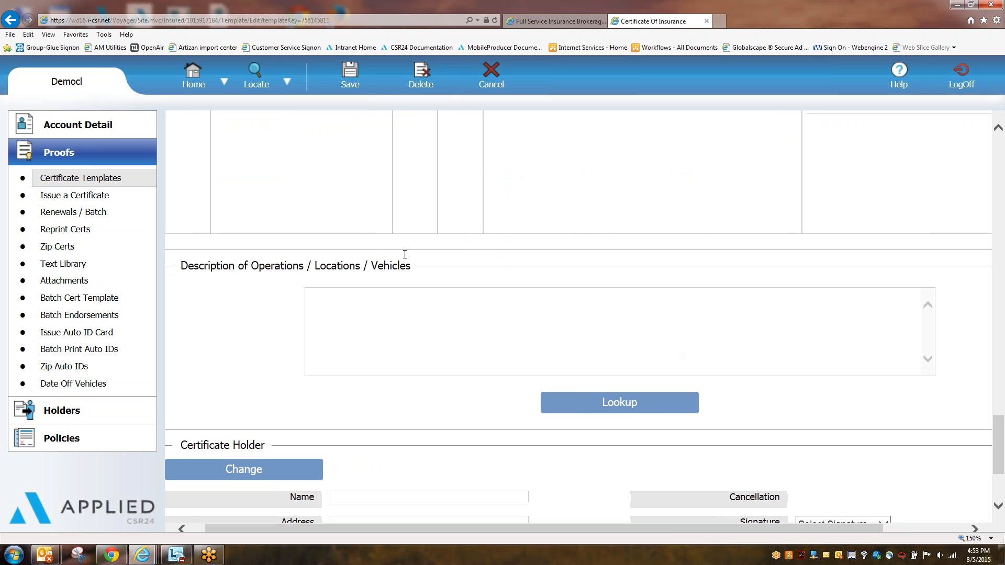
left_click_drag(180, 266, 411, 265)
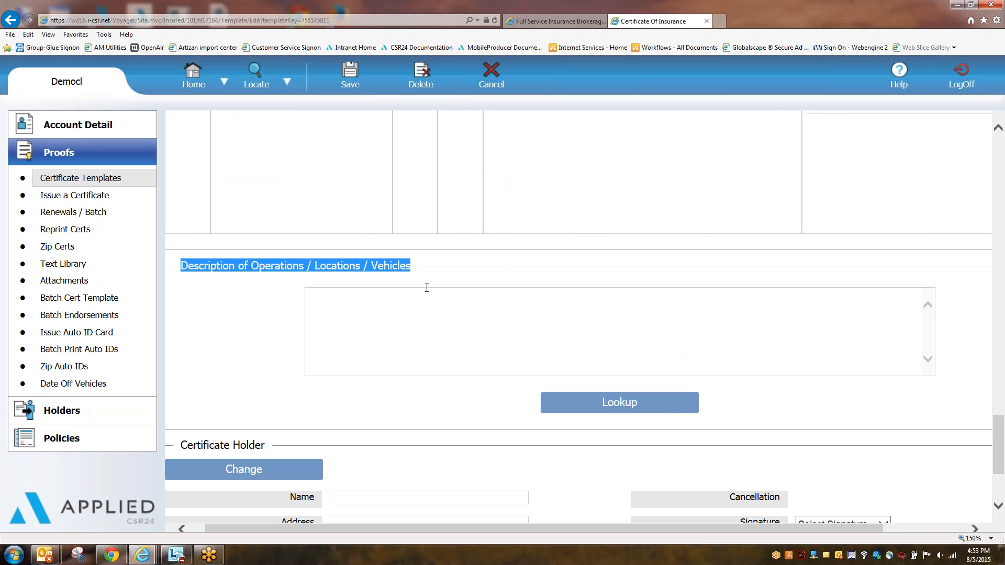
left_click(446, 321)
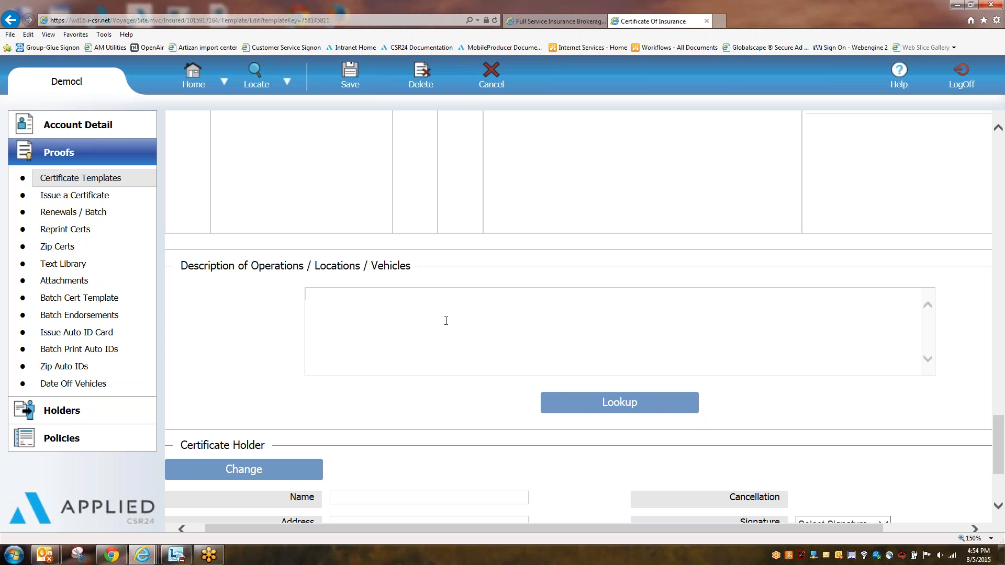
type("Template level wording")
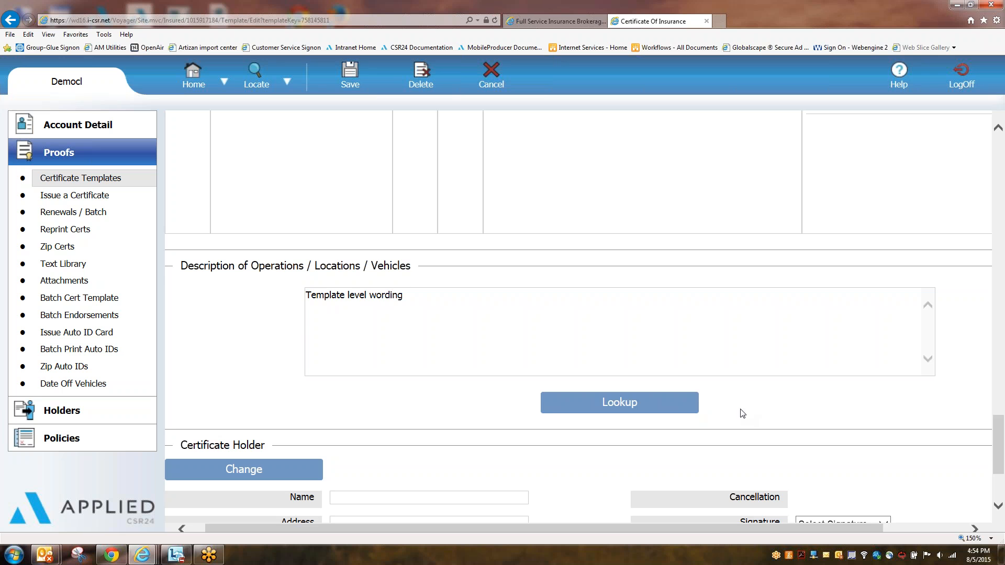
scroll(739, 413, "down", 1)
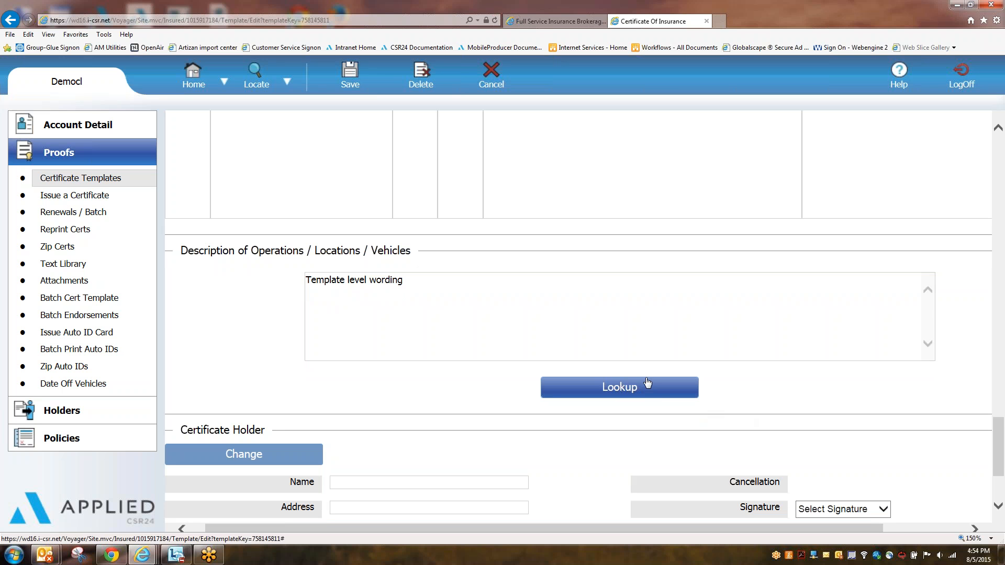
Step: Insert the saved Cancelation Verbiage into the description wording
left_click(626, 393)
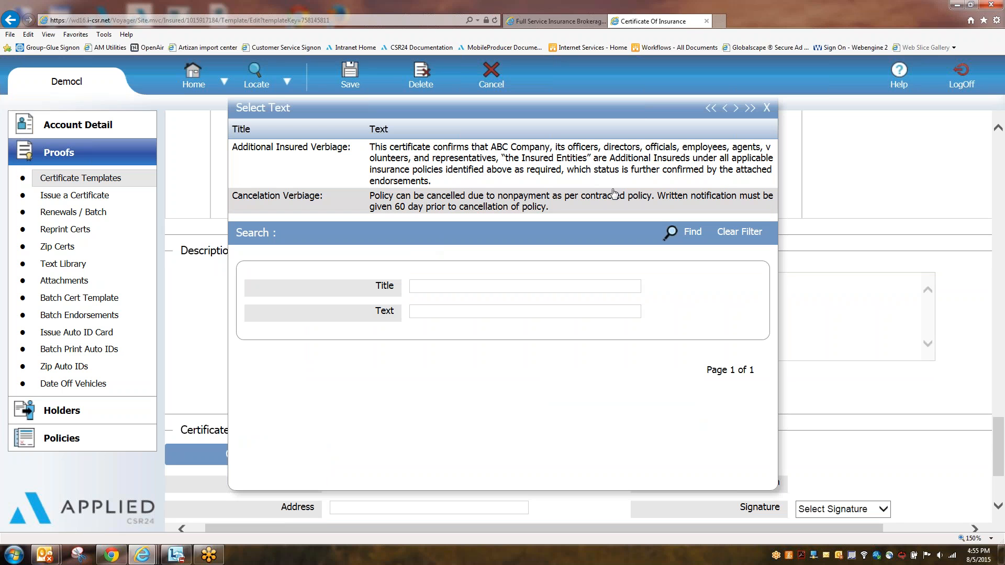
left_click(613, 195)
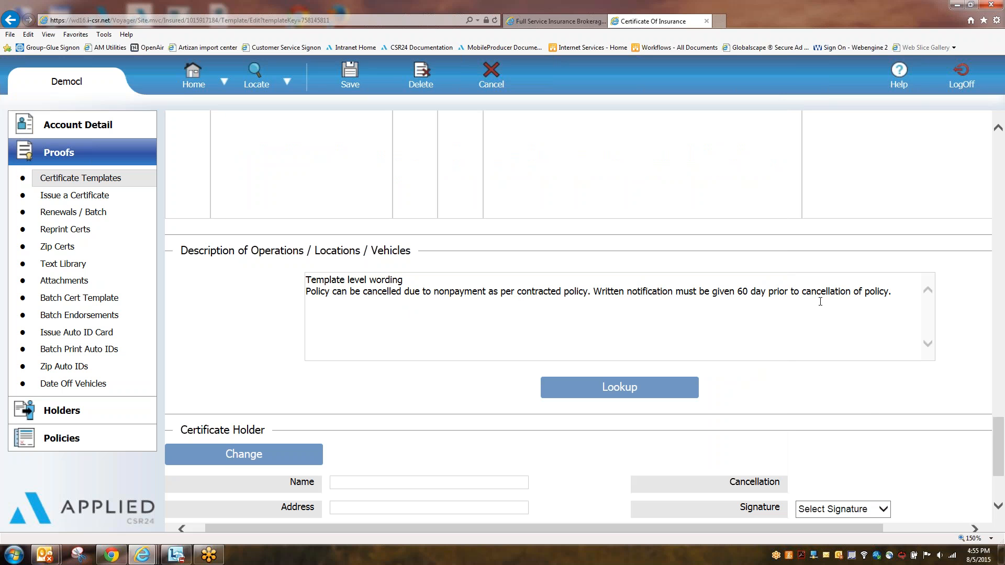
scroll(884, 419, "down", 3)
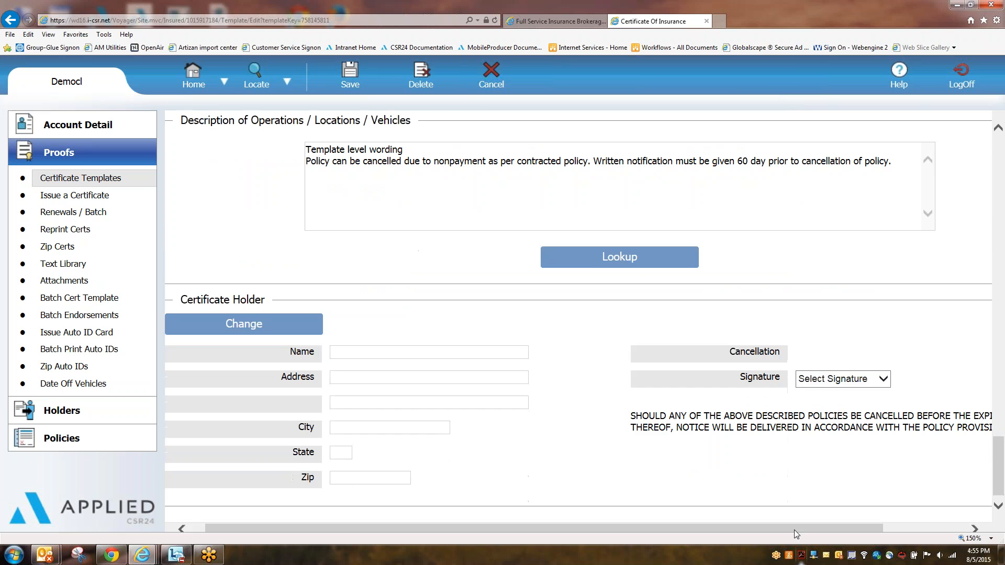
Step: Choose a signature for the certificate and save the template
left_click(827, 382)
left_click_drag(883, 369, 884, 497)
left_click(828, 394)
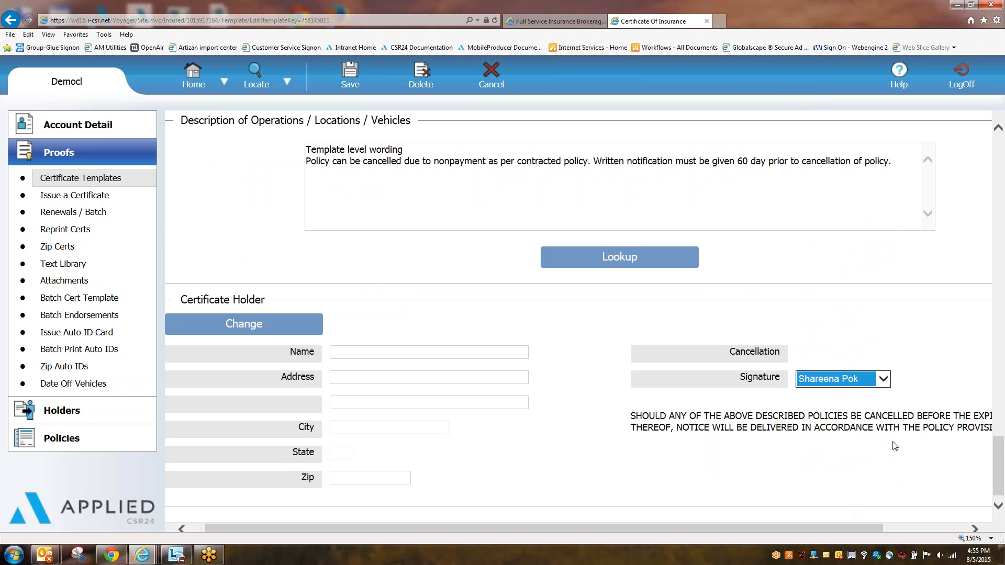
left_click(350, 73)
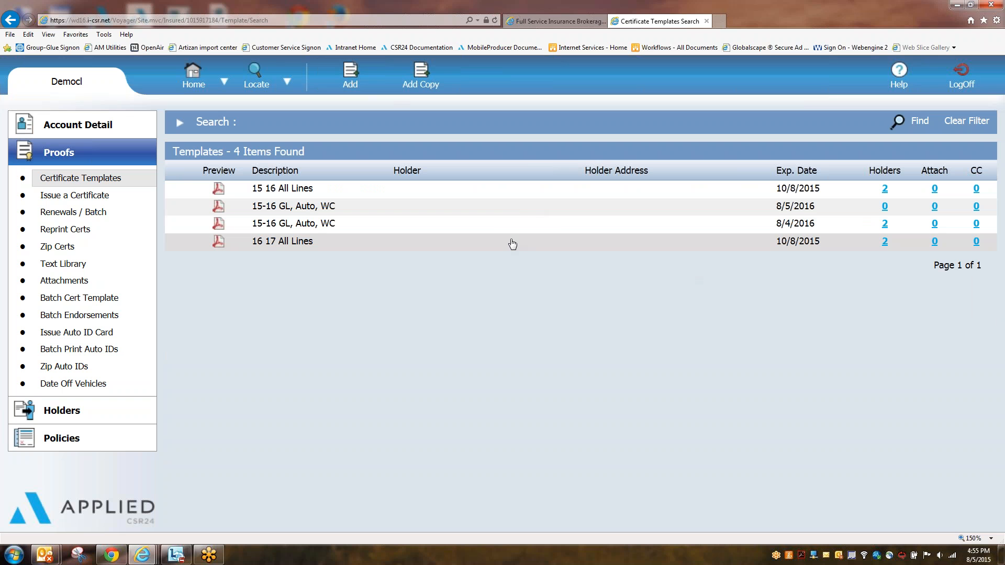
Step: Open the older 15-16 GL, Auto, WC template, exclude it from renewals, and expire it 8/4/2015
left_click(301, 224)
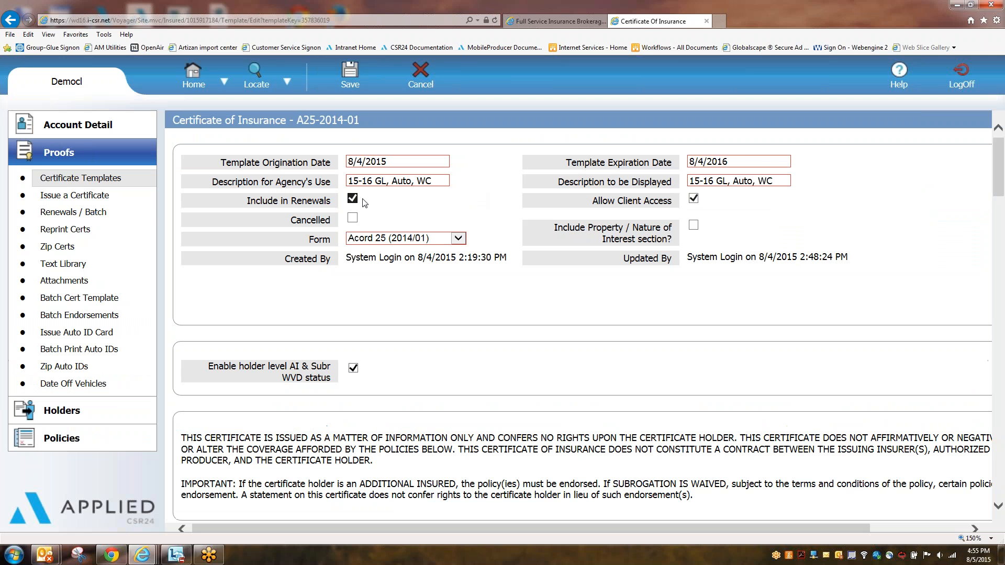
left_click(736, 163)
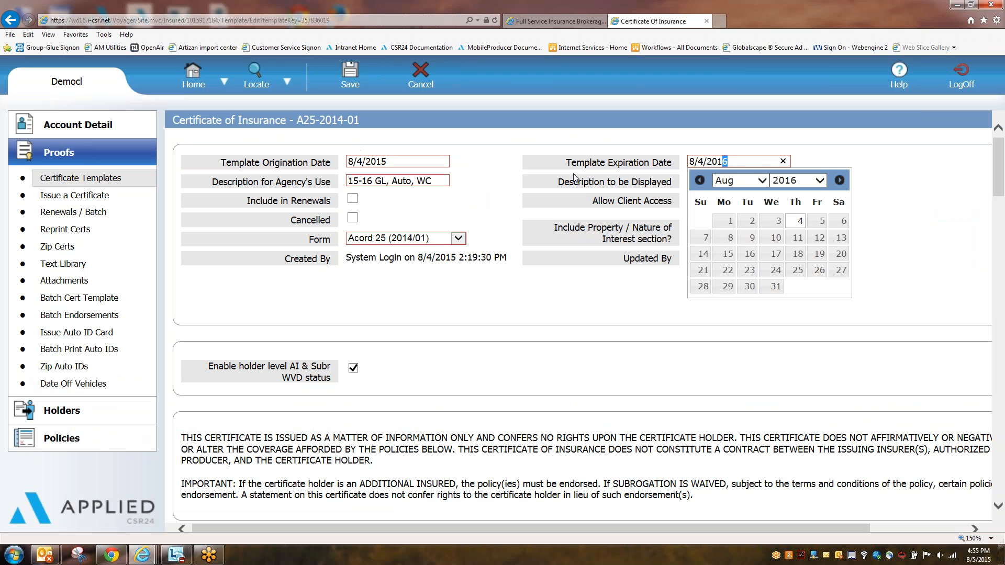
left_click_drag(724, 162, 739, 161)
type("5")
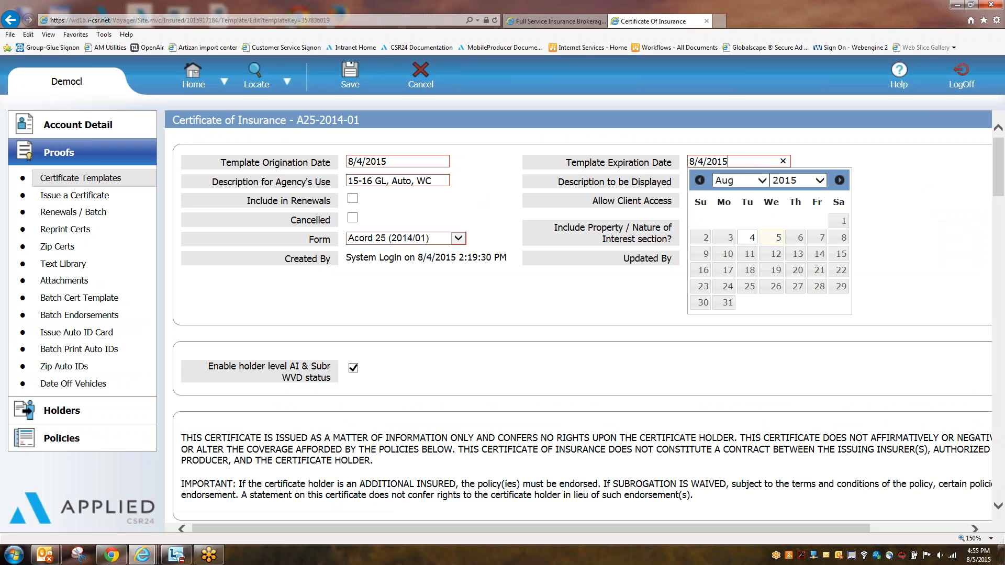
left_click(983, 240)
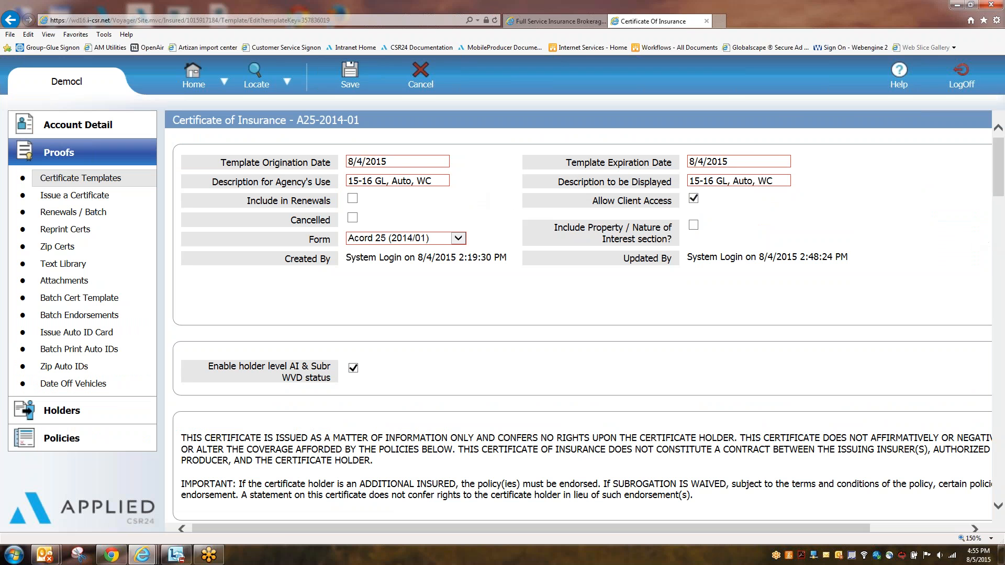
left_click(356, 86)
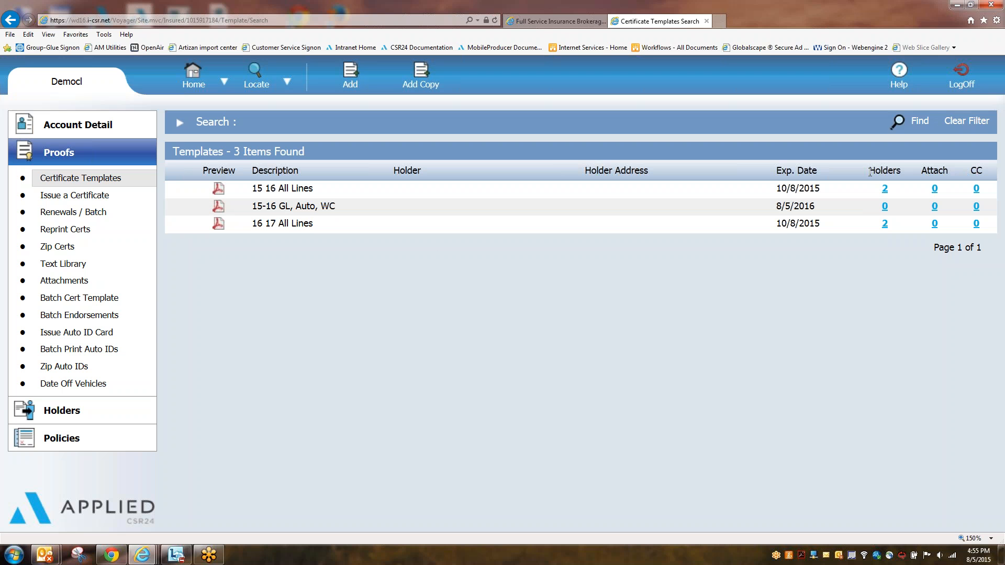
left_click_drag(868, 171, 989, 171)
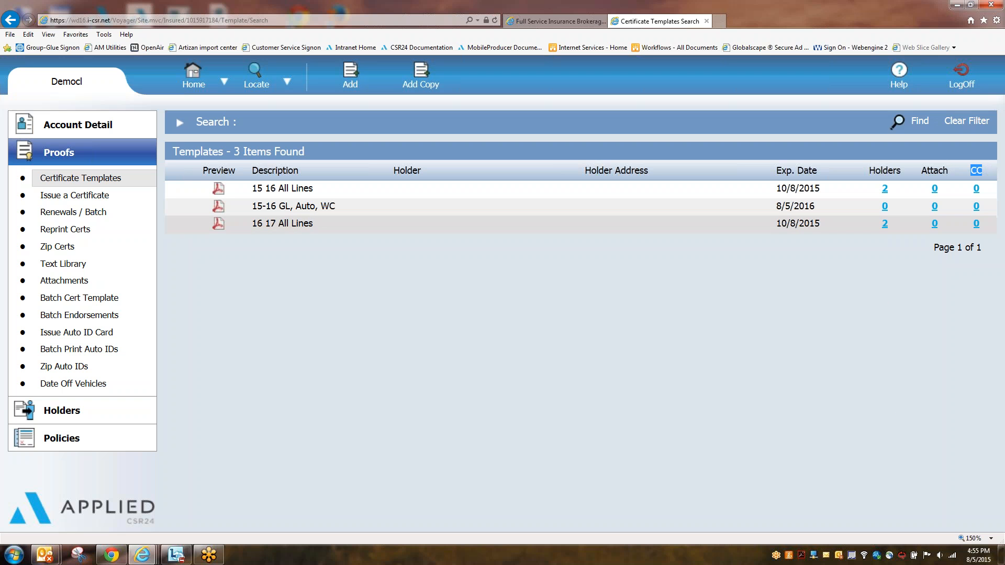
left_click_drag(868, 171, 902, 173)
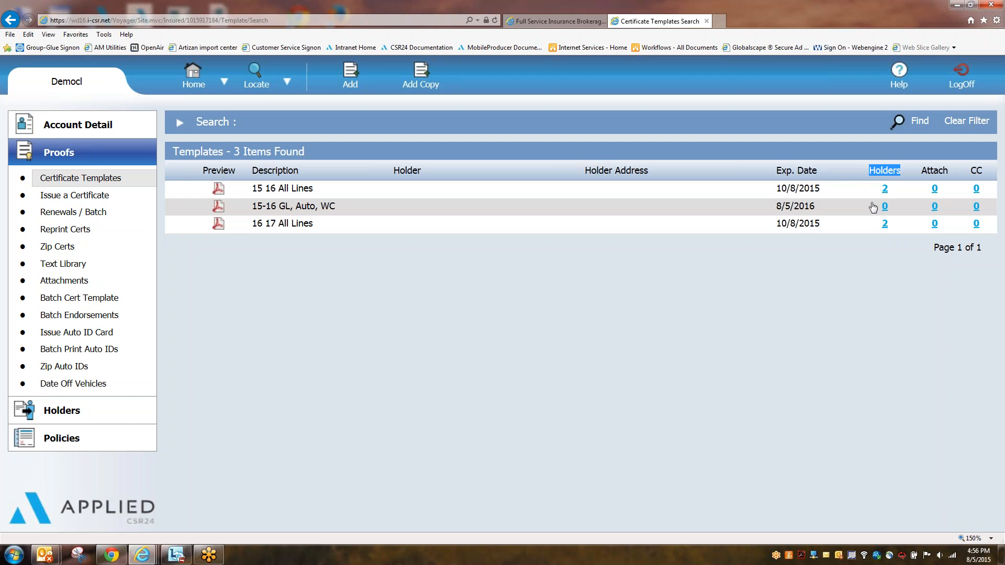
left_click(935, 208)
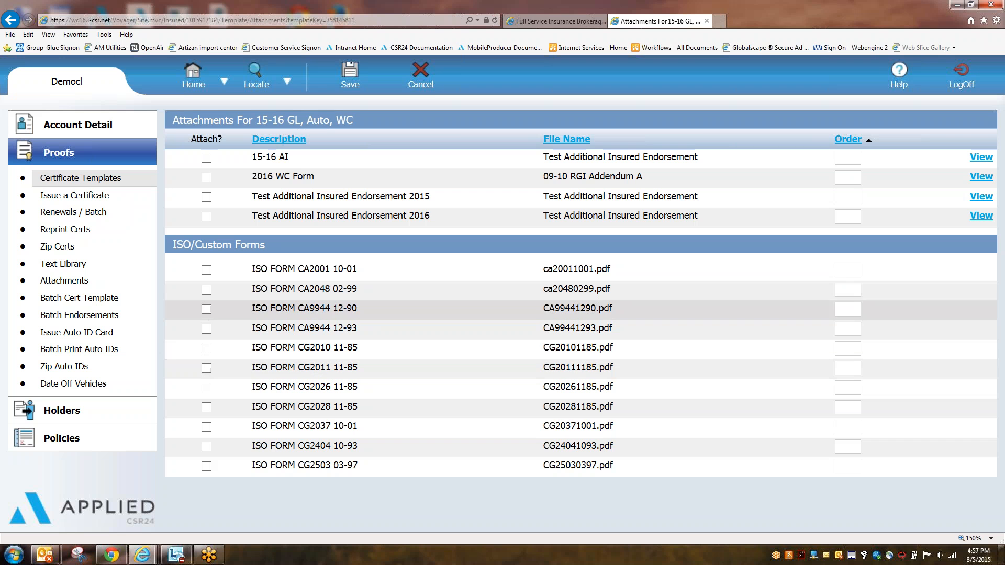
left_click(420, 74)
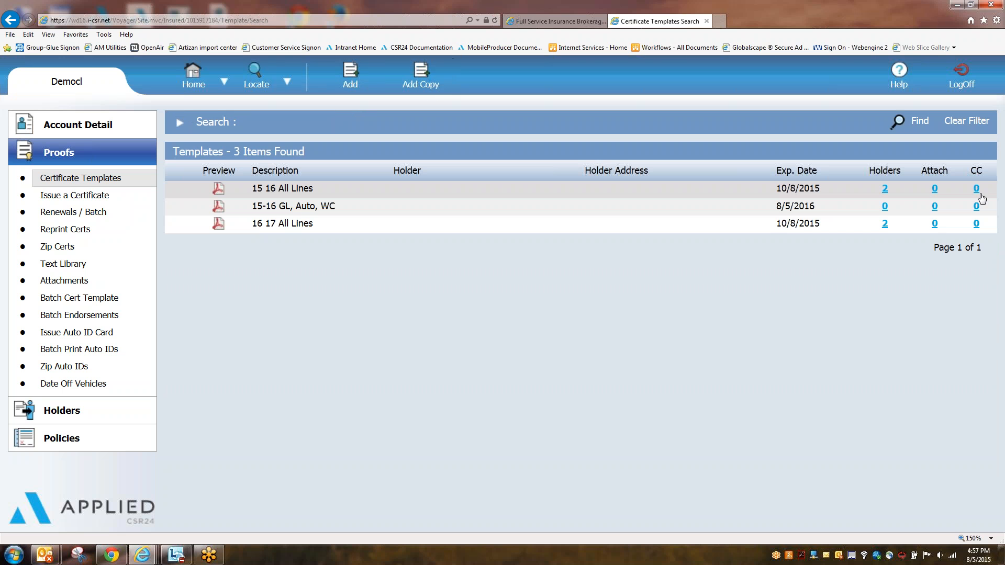
double_click(977, 171)
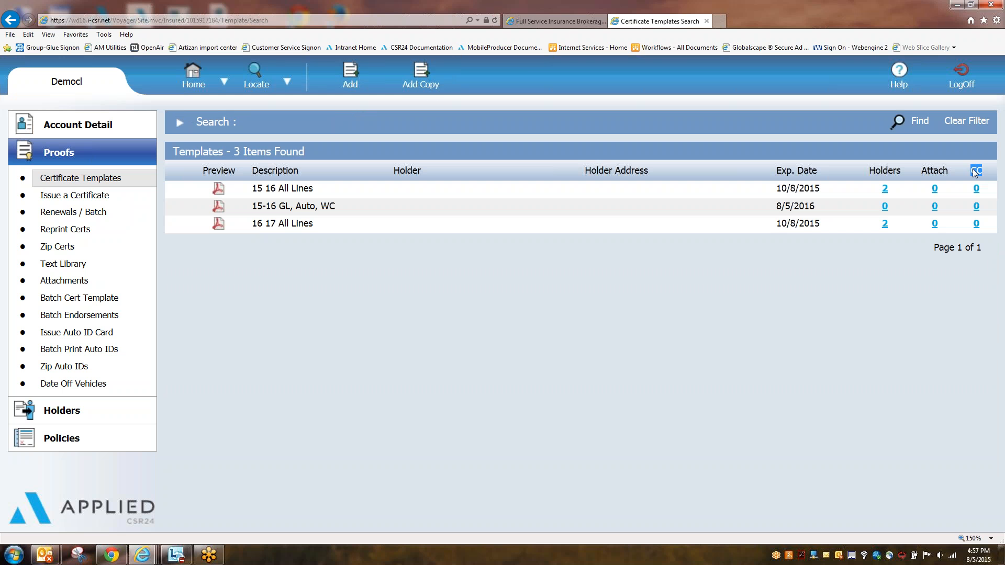
left_click(989, 286)
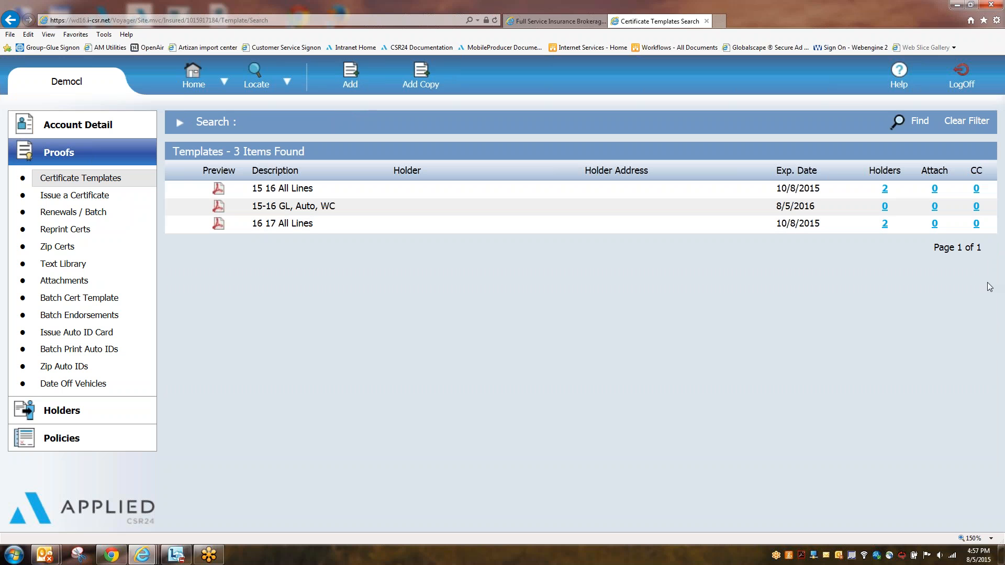
left_click(976, 208)
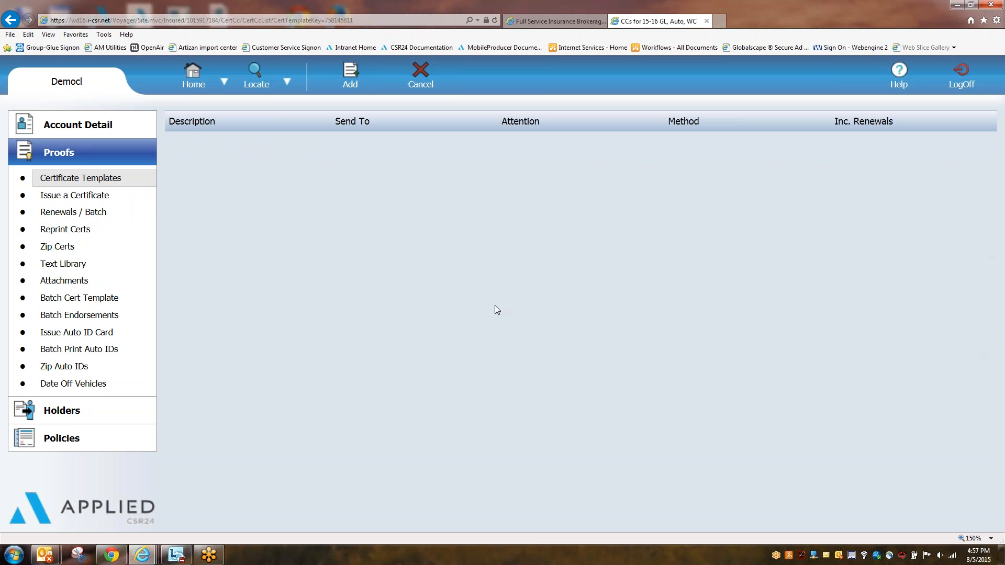
left_click(372, 76)
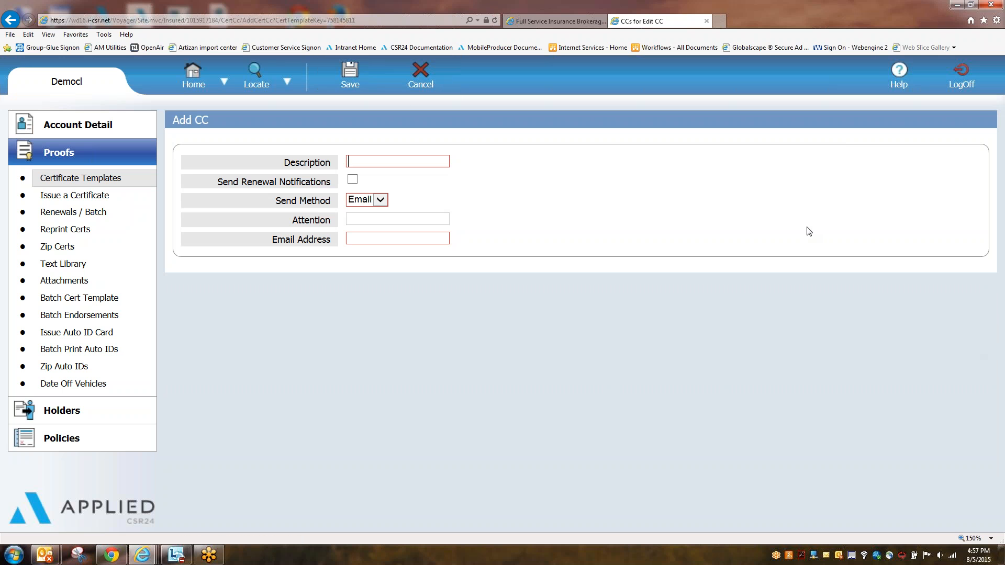
type("insured")
triple_click(220, 183)
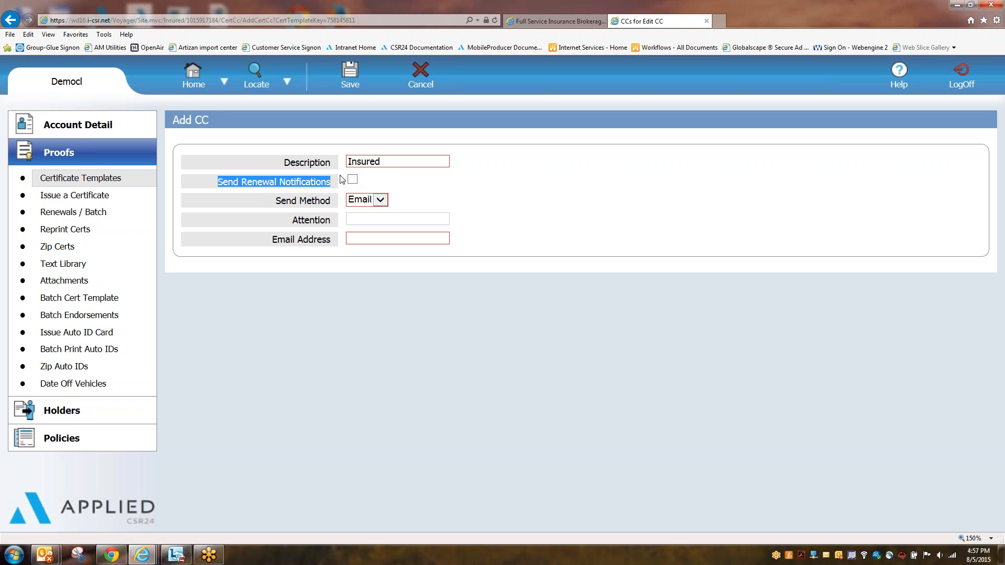
left_click(352, 181)
left_click(386, 190)
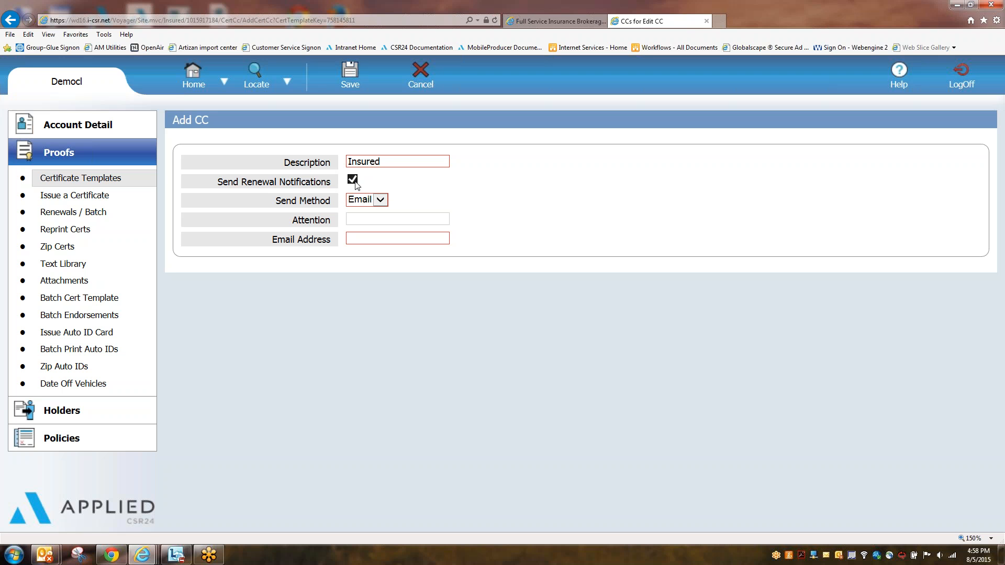
left_click(353, 179)
left_click(427, 76)
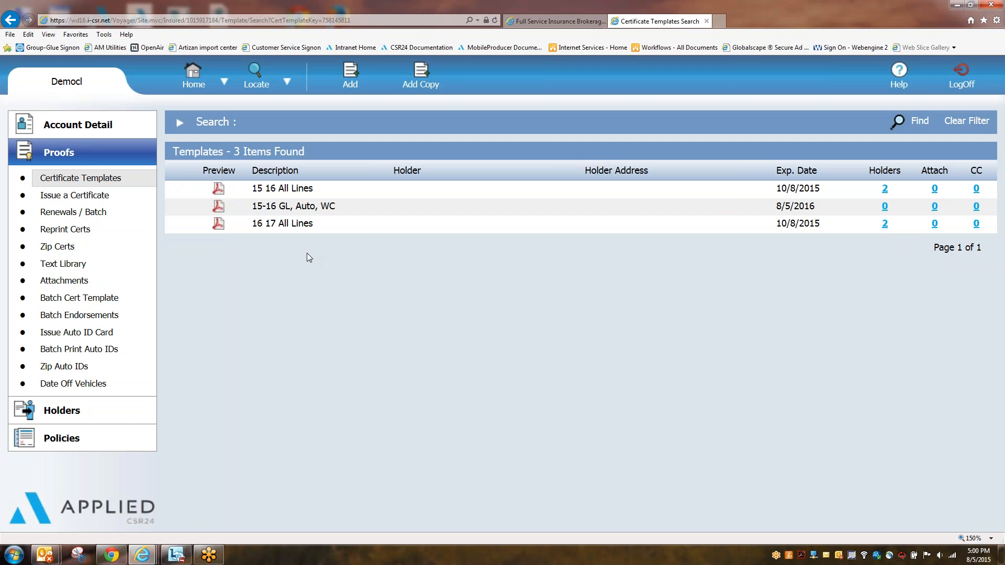
Step: Open the 15-16 GL, Auto, WC template and set General Liability ADDL INSR and SUBR WVD to Y
left_click(314, 212)
scroll(485, 333, "down", 8)
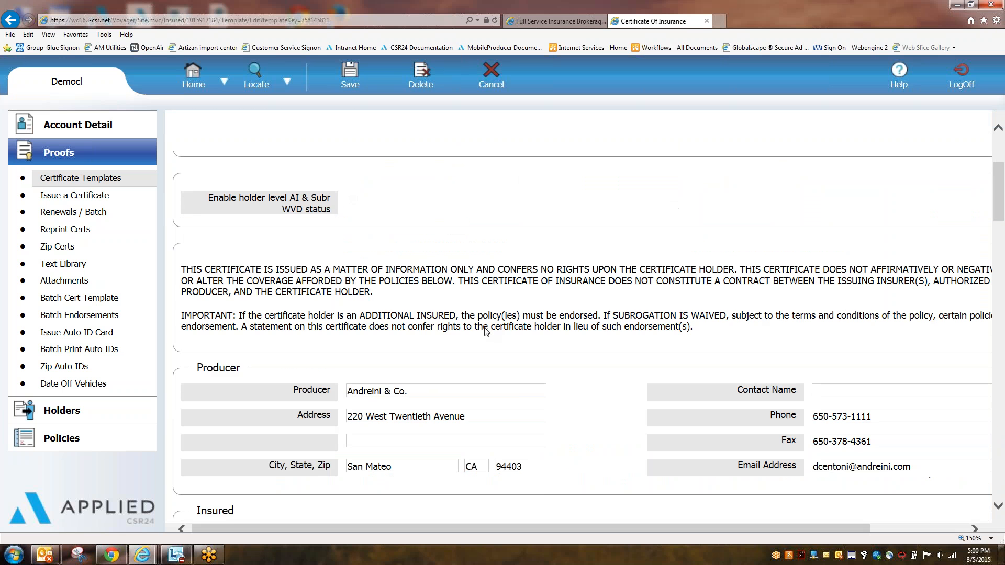
scroll(444, 266, "down", 5)
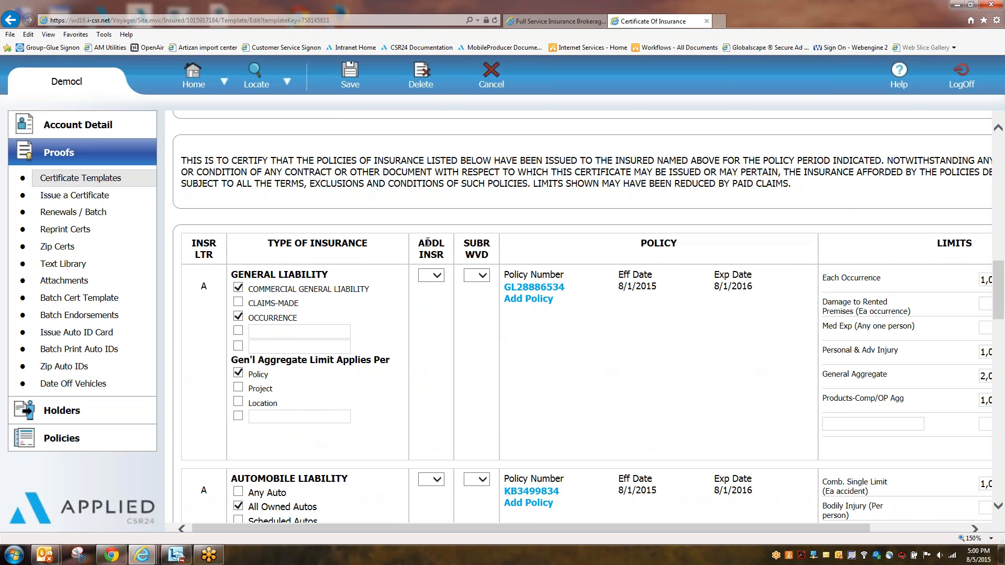
left_click_drag(425, 242, 498, 256)
left_click(475, 344)
left_click(434, 276)
left_click(428, 288)
left_click(479, 275)
left_click(472, 287)
Step: Set Automobile ADDL INSR and SUBR WVD and Workers Compensation SUBR WVD to N, then save
left_click(442, 478)
left_click(430, 501)
left_click(477, 480)
left_click(473, 502)
scroll(473, 467, "down", 6)
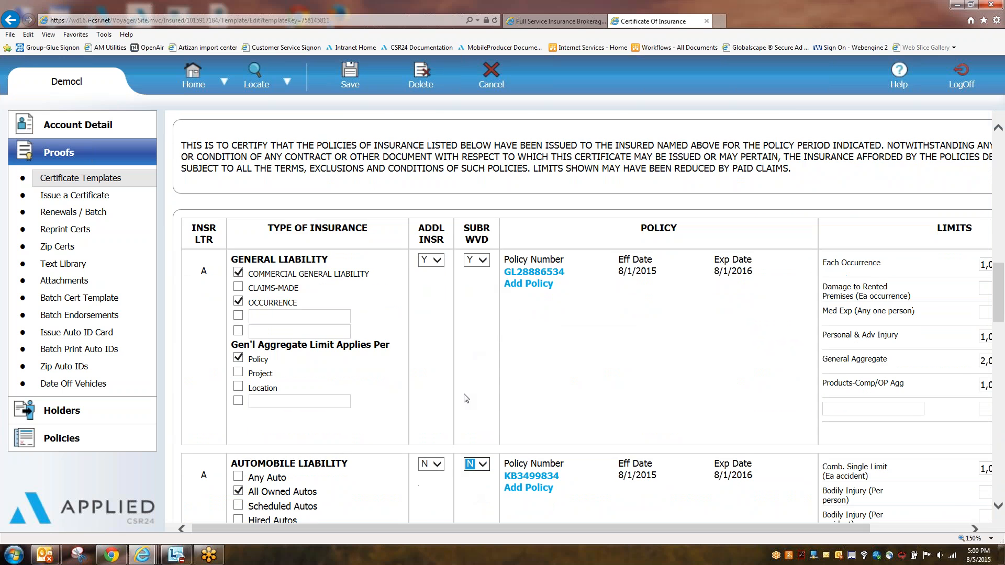
scroll(481, 404, "down", 3)
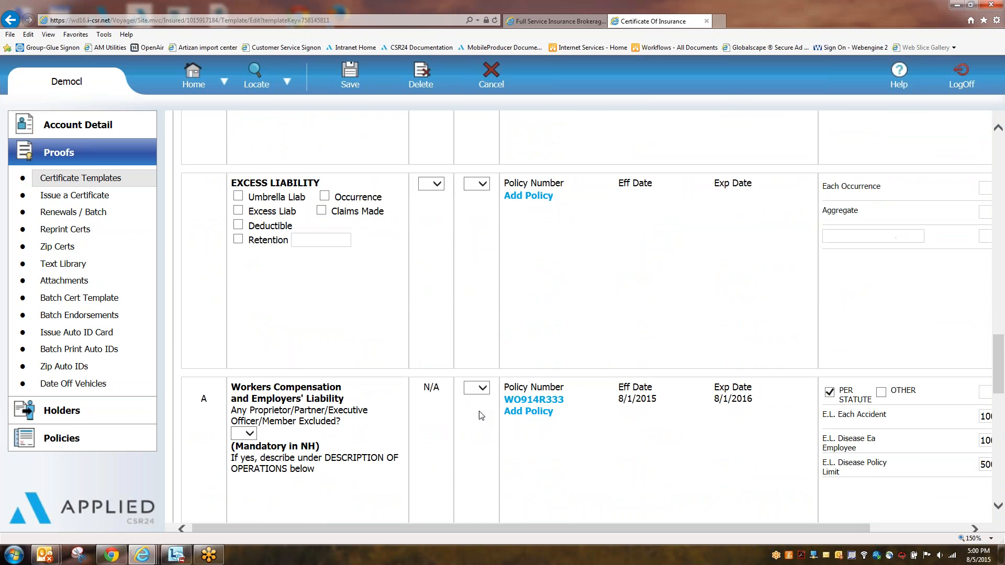
left_click(478, 398)
left_click(481, 410)
scroll(505, 316, "up", 6)
scroll(482, 293, "up", 4)
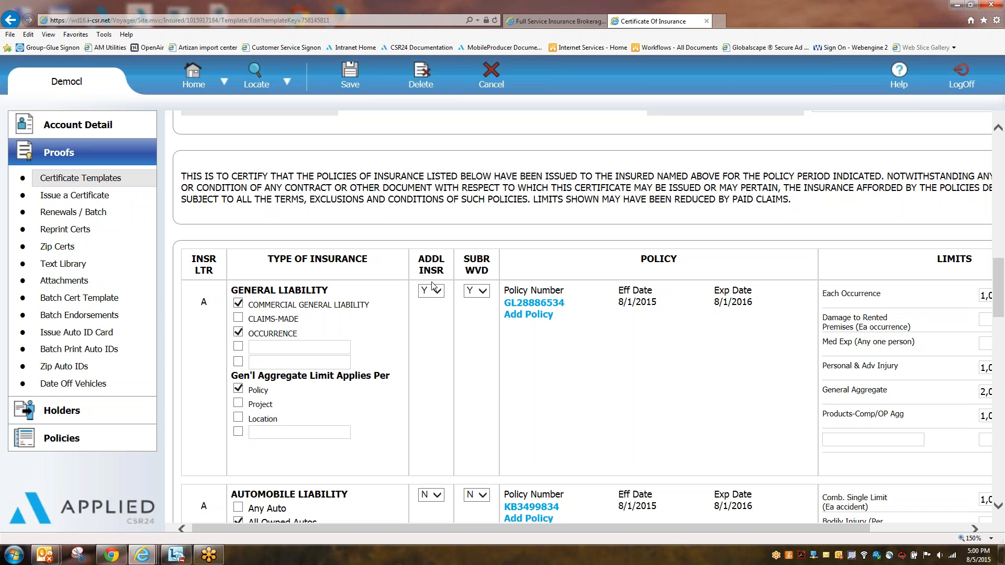
left_click(349, 77)
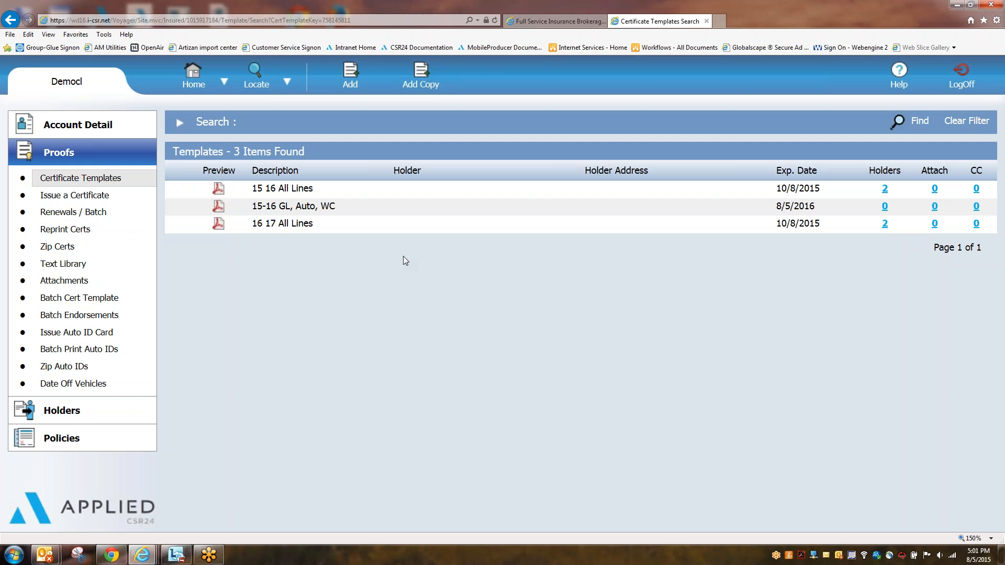
Step: Reopen the template and blank out the General Liability subrogation waiver answer
left_click(287, 209)
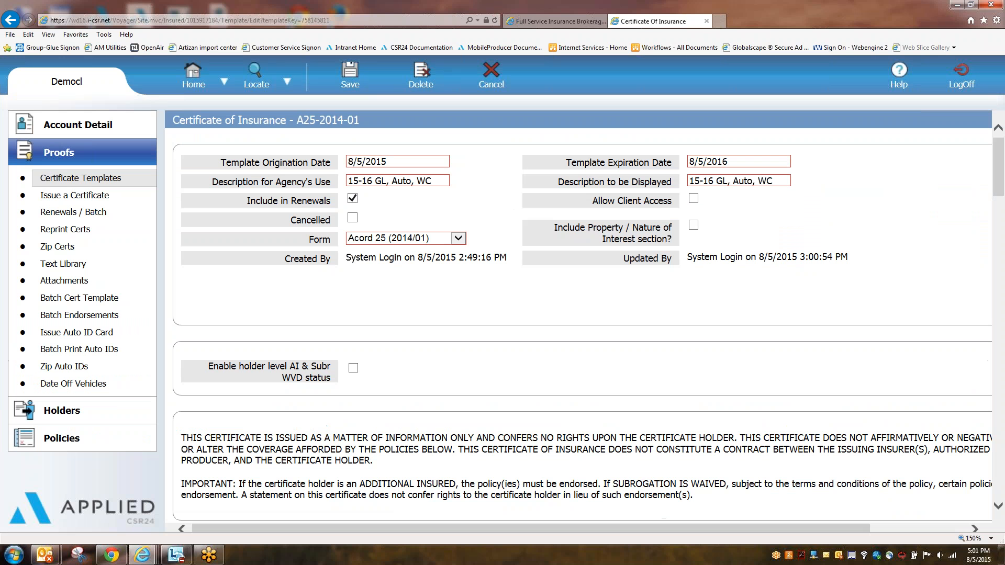
scroll(456, 415, "down", 10)
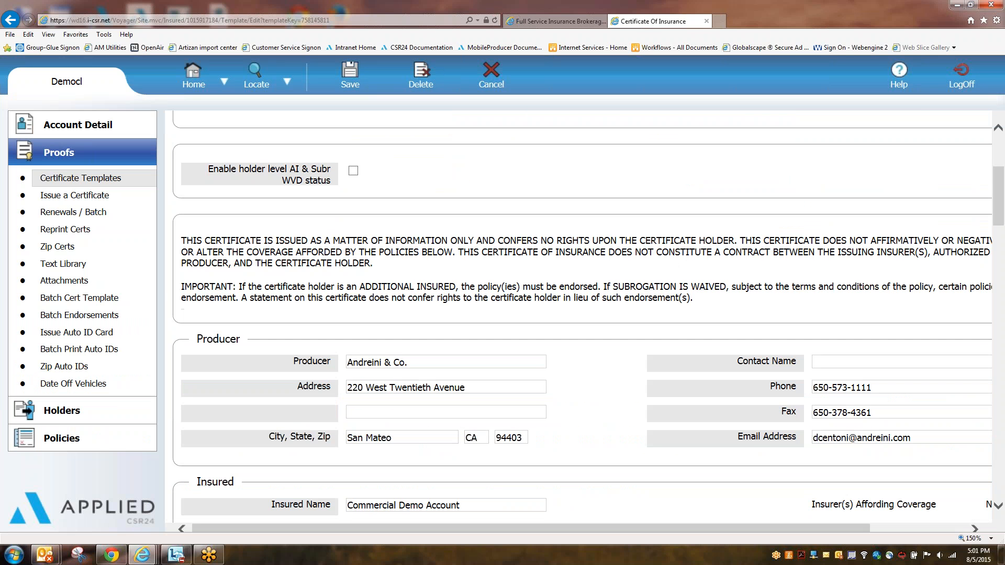
left_click(438, 480)
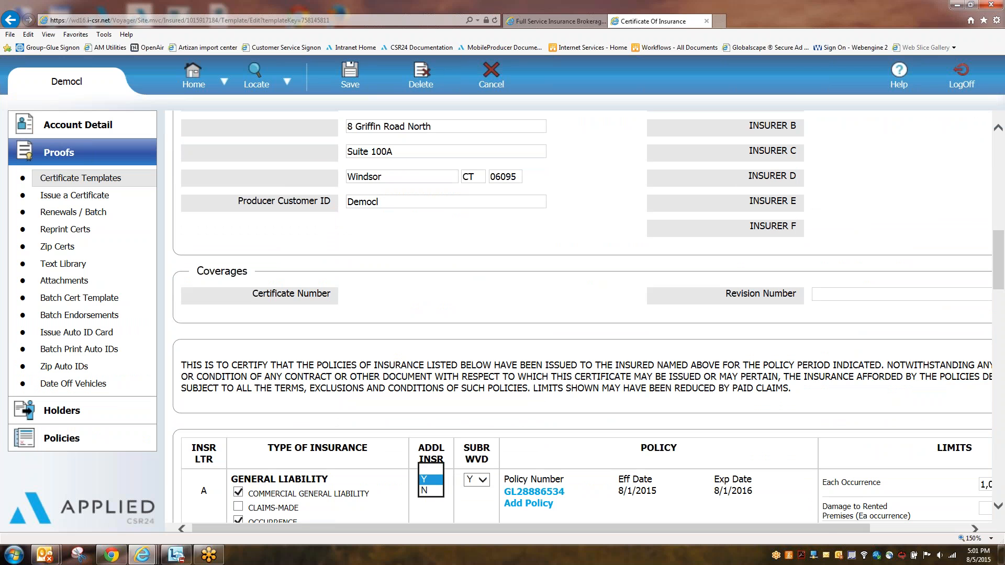
left_click(476, 480)
left_click(472, 470)
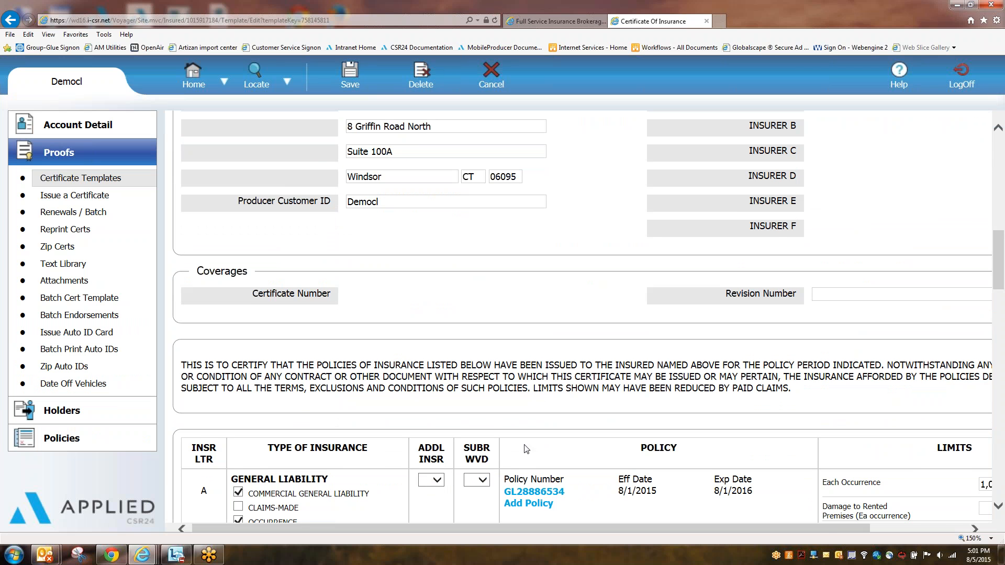
Step: Blank the Automobile ADDL INSR and SUBR WVD and the Workers Compensation SUBR WVD answers
scroll(522, 456, "down", 1)
scroll(522, 457, "down", 5)
left_click(436, 396)
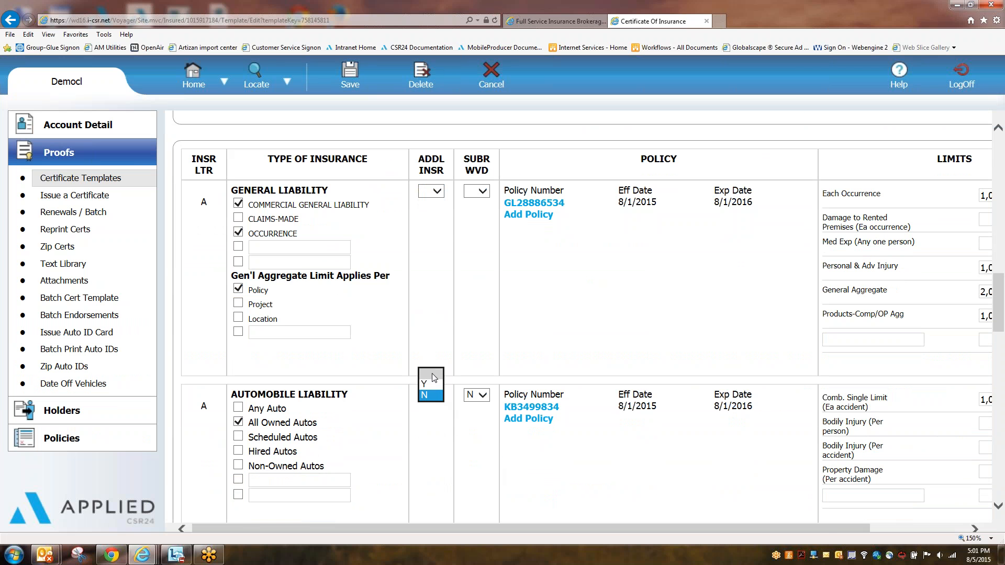
left_click(432, 373)
left_click(476, 395)
left_click(477, 372)
scroll(489, 440, "down", 7)
left_click(477, 393)
left_click(477, 371)
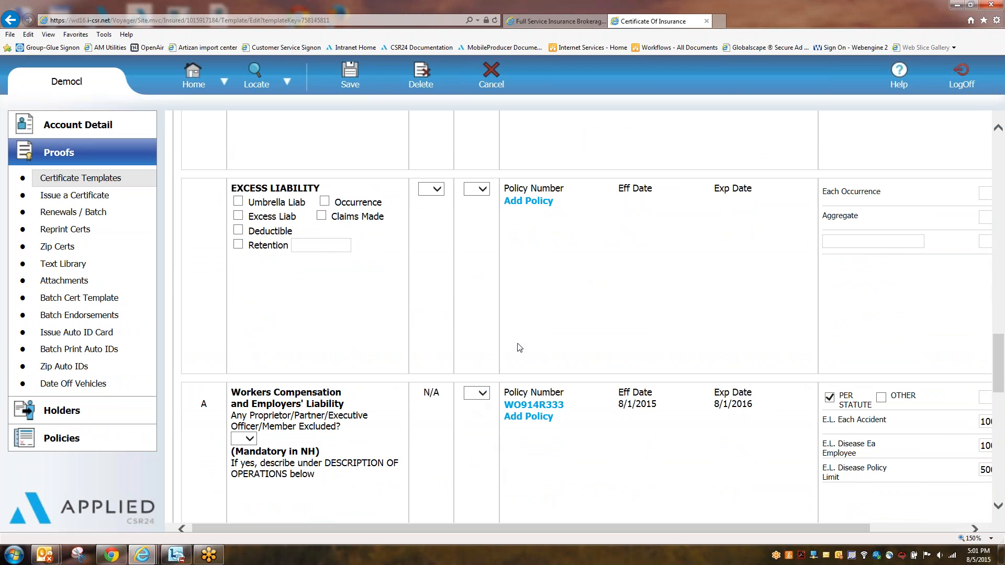
scroll(520, 348, "up", 15)
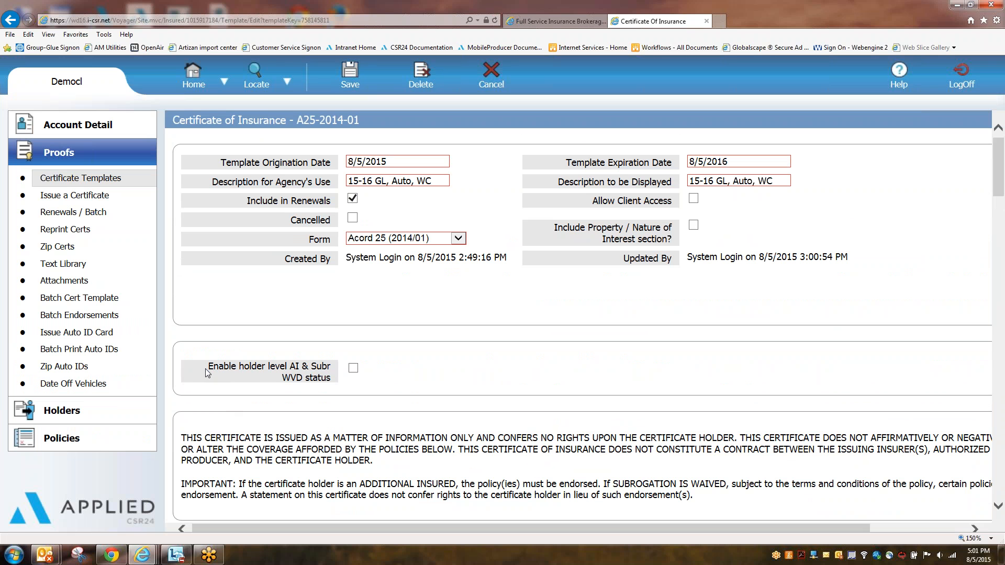
Step: Tick 'Enable holder level AI & Subr WVD status' on the 15-16 GL, Auto, WC template
left_click_drag(217, 369, 331, 383)
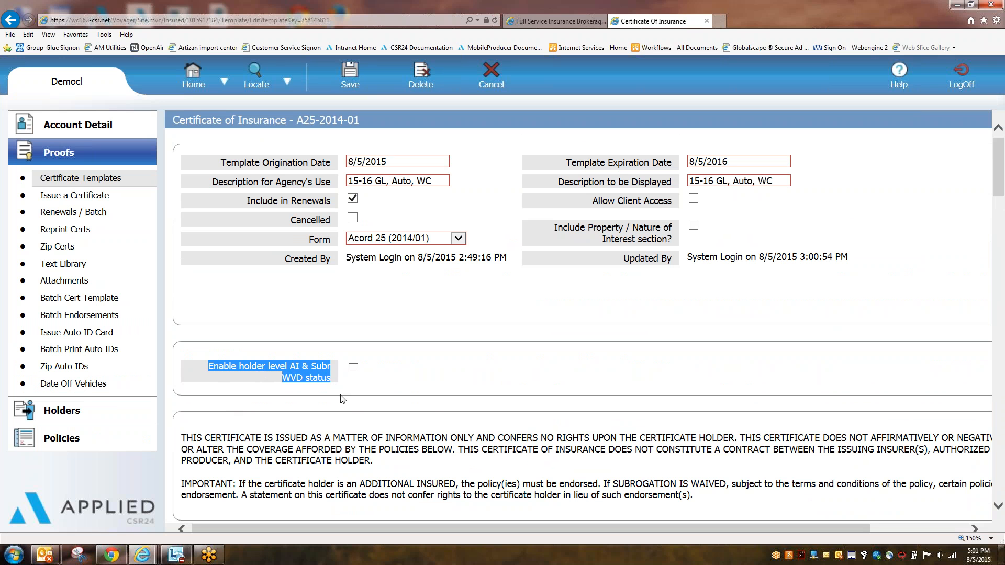
left_click(353, 368)
scroll(603, 482, "down", 15)
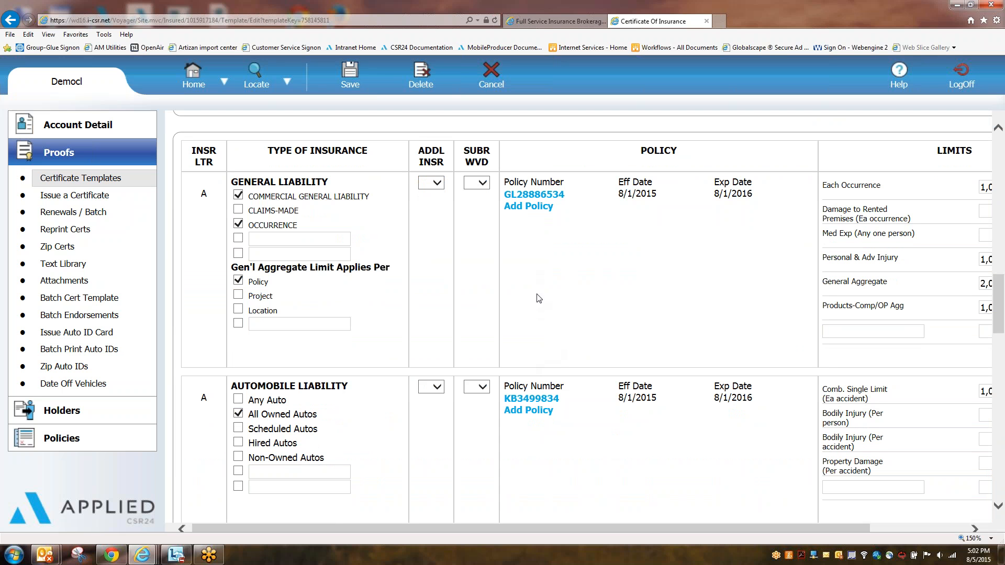
Step: Set General Liability additional insured and subrogation waiver both to Y
left_click(437, 183)
left_click(430, 204)
left_click(484, 181)
left_click(473, 192)
Step: Set Automobile Liability additional insured and subrogation waiver both to N
scroll(574, 336, "down", 3)
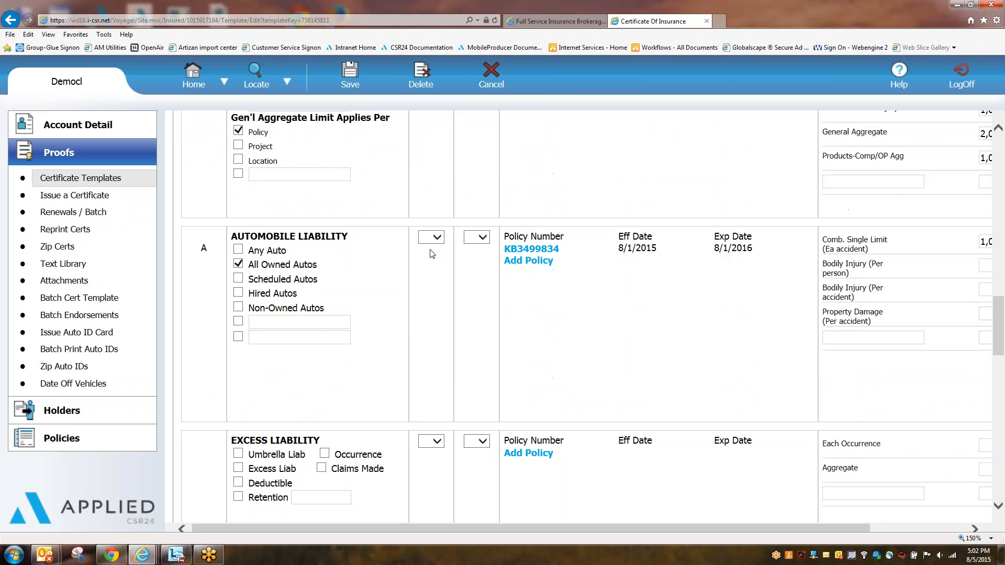
left_click(437, 237)
left_click(425, 258)
left_click(481, 237)
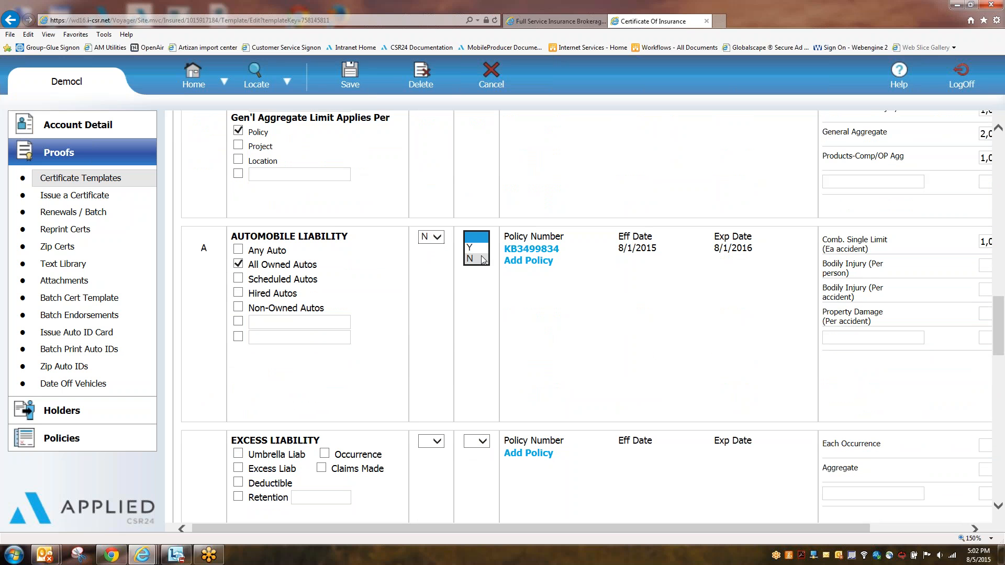
left_click(482, 258)
Step: Review the holder-level AI & Subr WVD option and the coverage rows below it
scroll(518, 311, "down", 5)
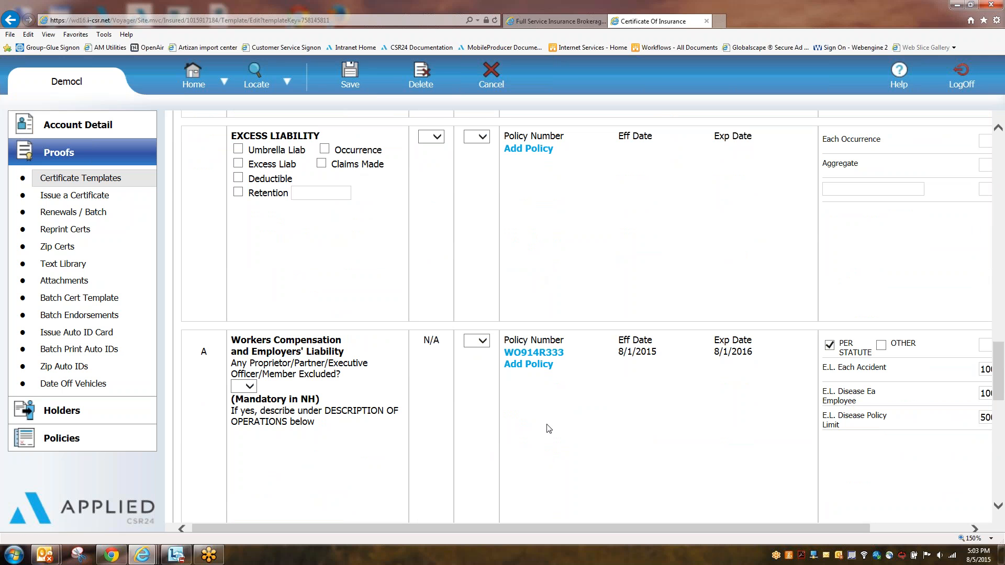
scroll(549, 430, "up", 15)
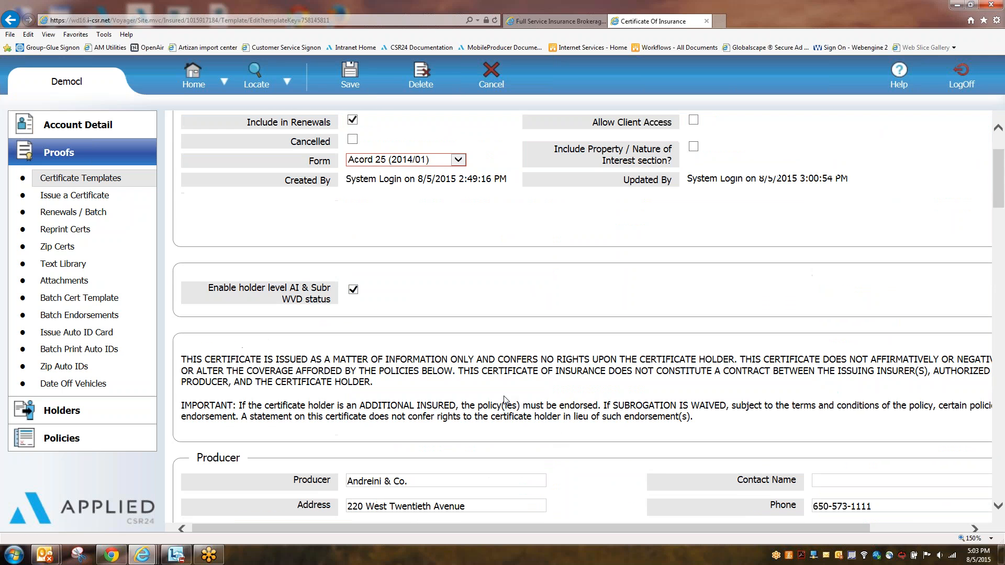
left_click_drag(207, 292, 330, 301)
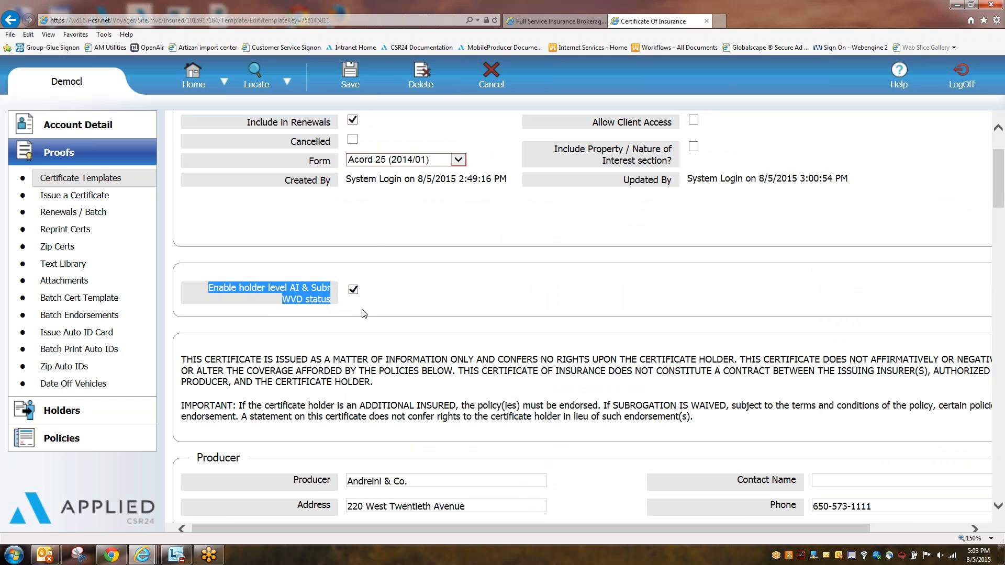
scroll(460, 345, "down", 5)
scroll(463, 348, "down", 6)
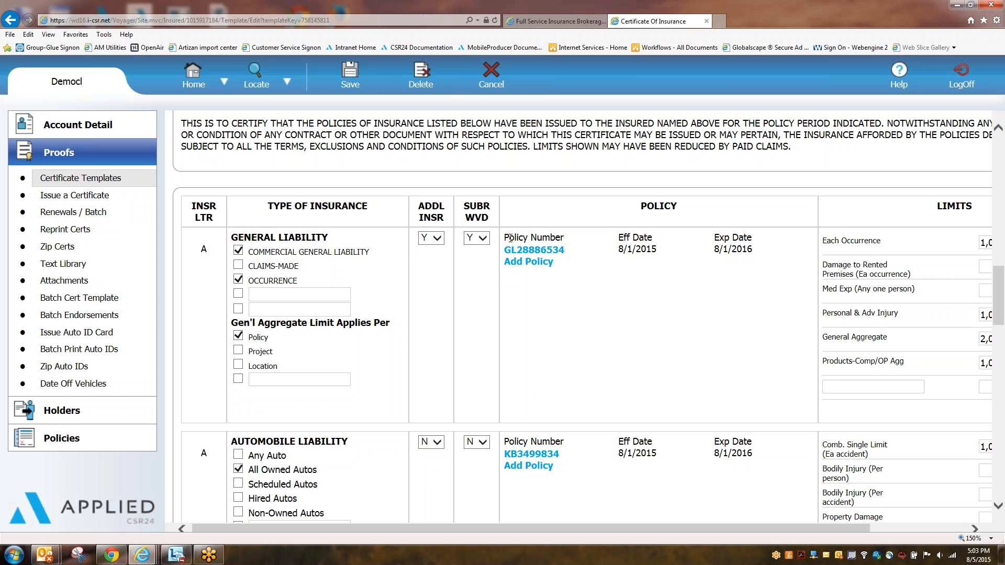
scroll(386, 332, "down", 2)
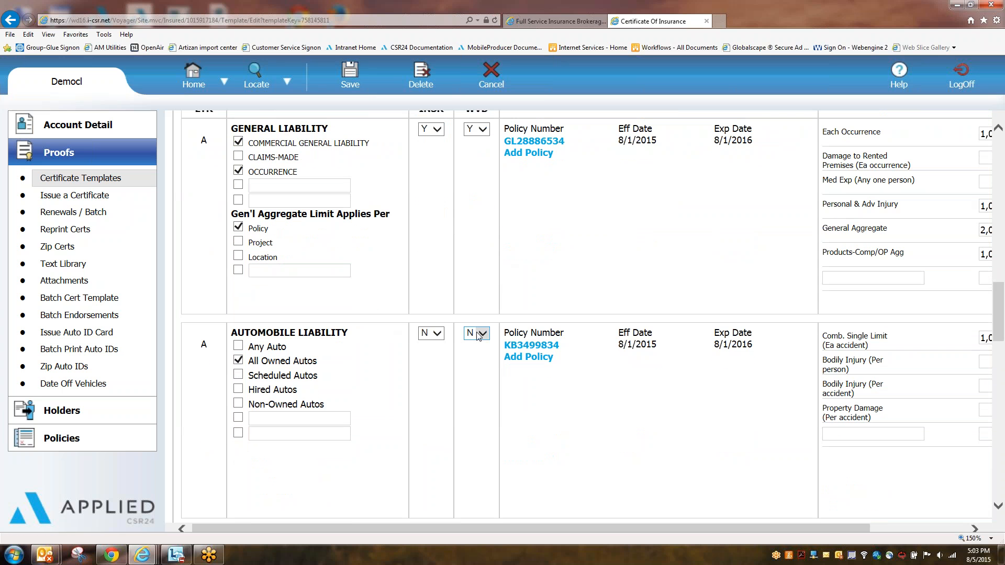
scroll(524, 366, "down", 5)
scroll(579, 403, "up", 1)
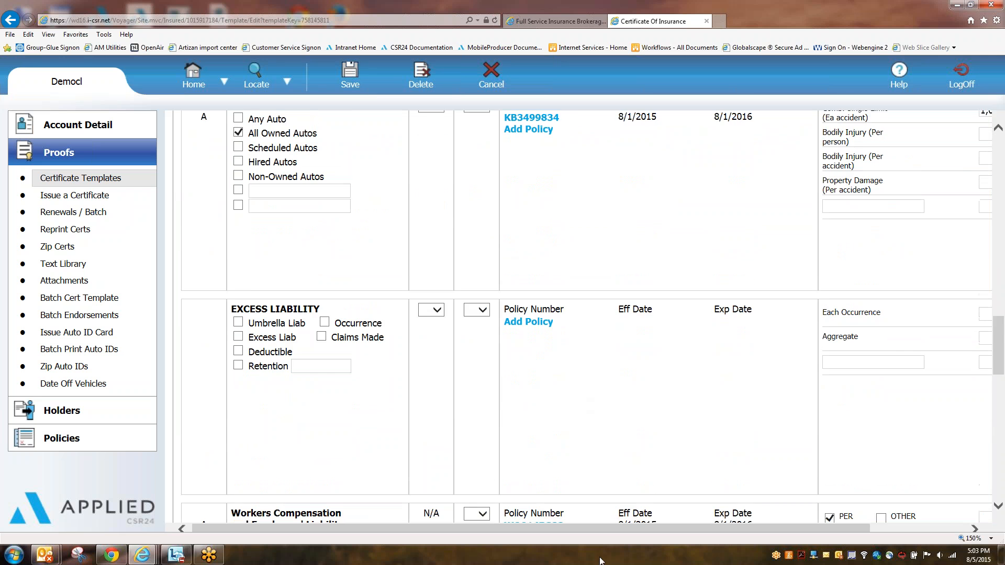
scroll(576, 430, "down", 1)
scroll(574, 460, "down", 1)
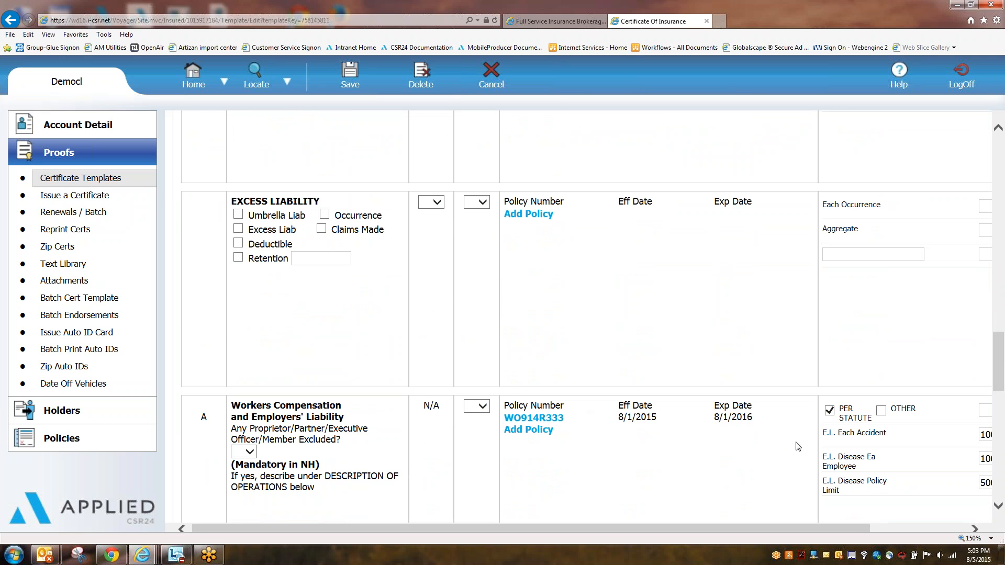
Step: Save the template, then issue a certificate from '15-16 GL, Auto, WC' for the default named insured
left_click(360, 84)
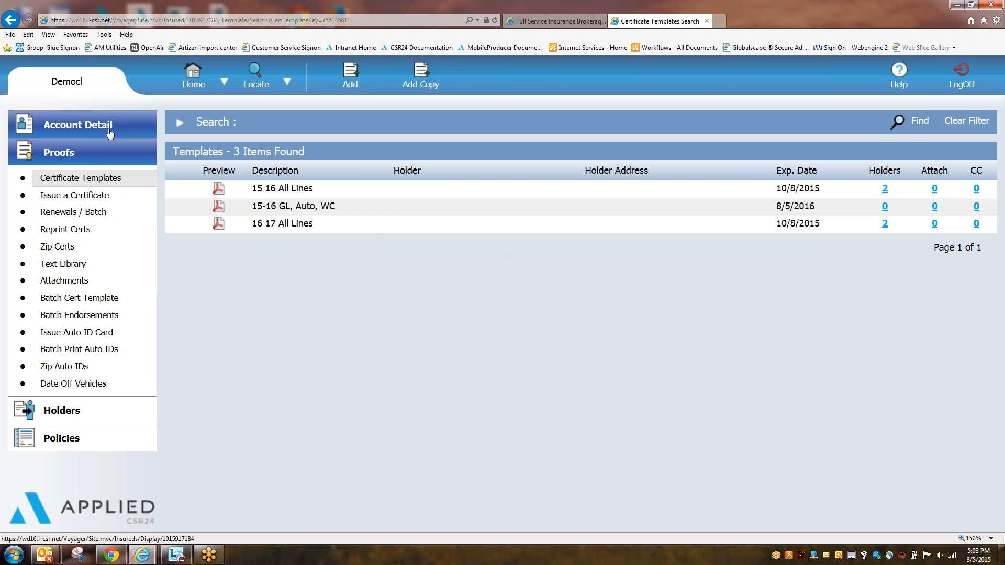
left_click(79, 124)
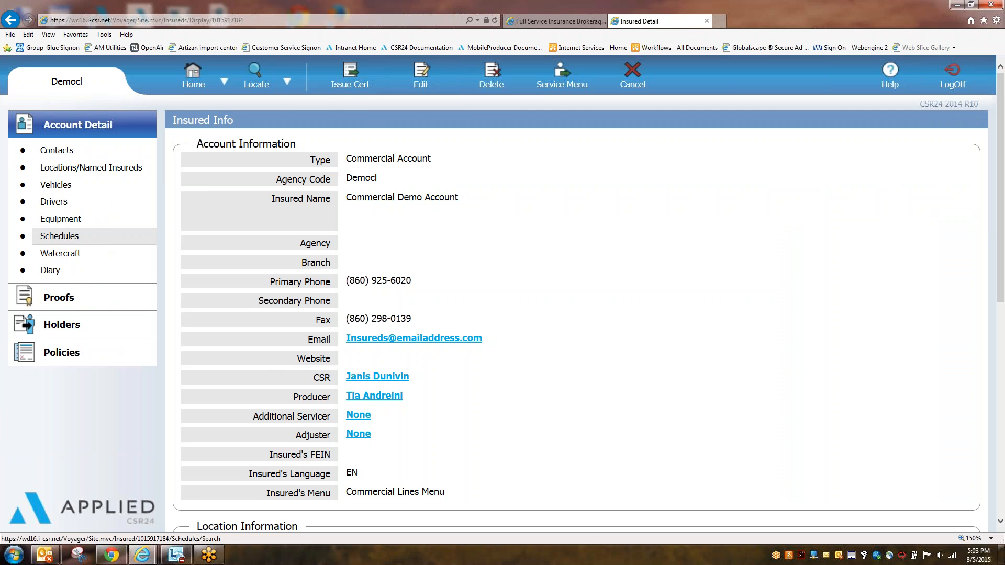
left_click(350, 79)
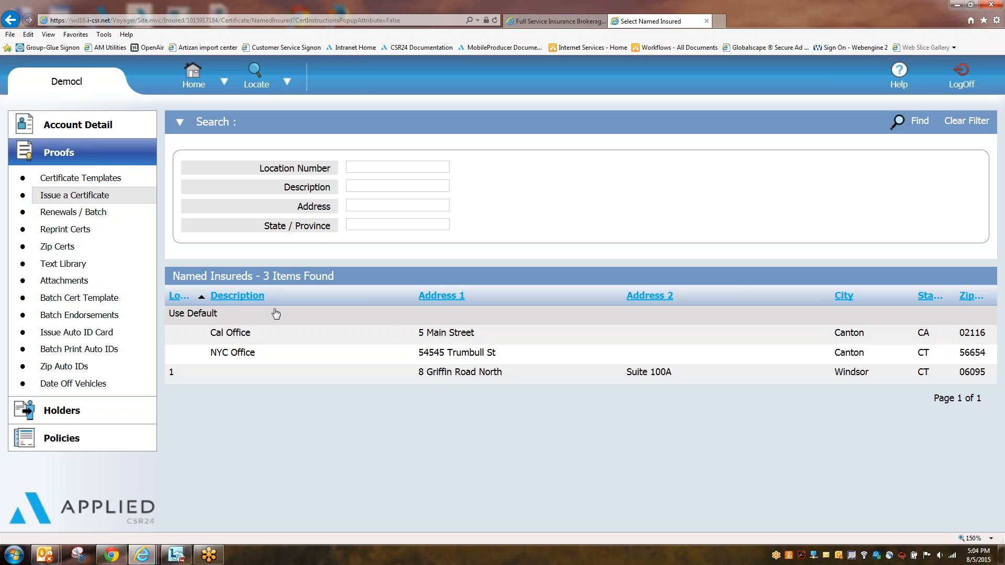
left_click(221, 318)
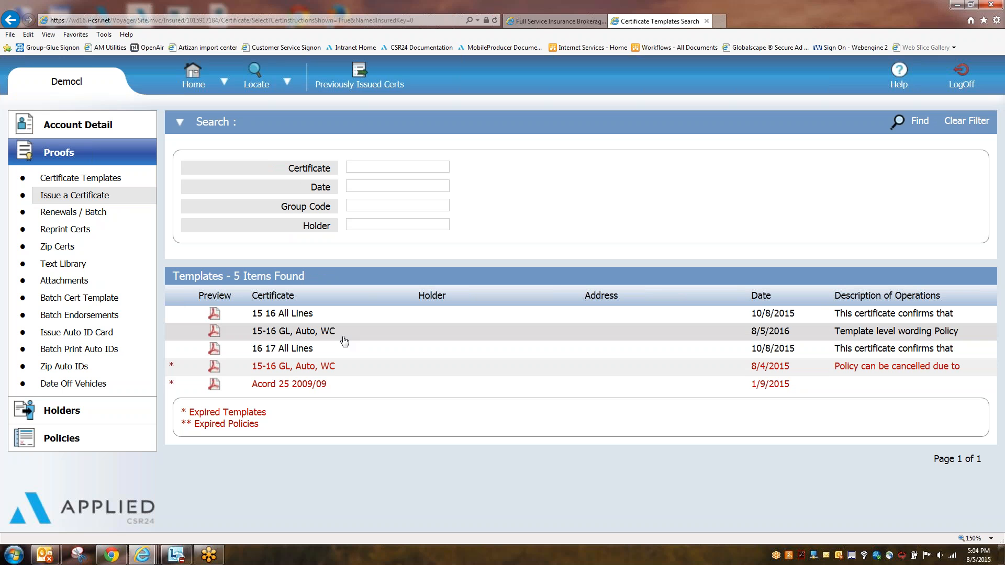
left_click(306, 335)
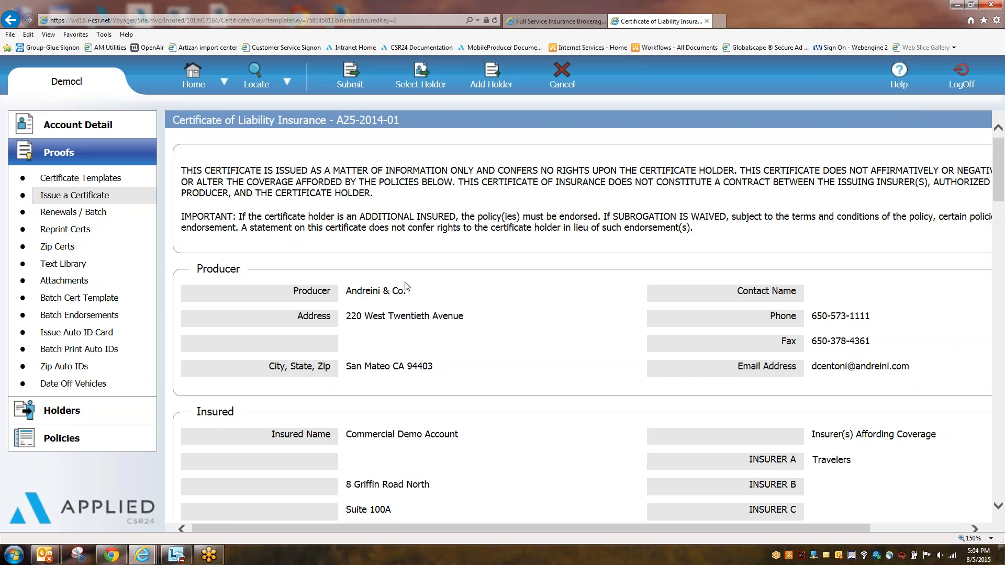
scroll(498, 207, "down", 1)
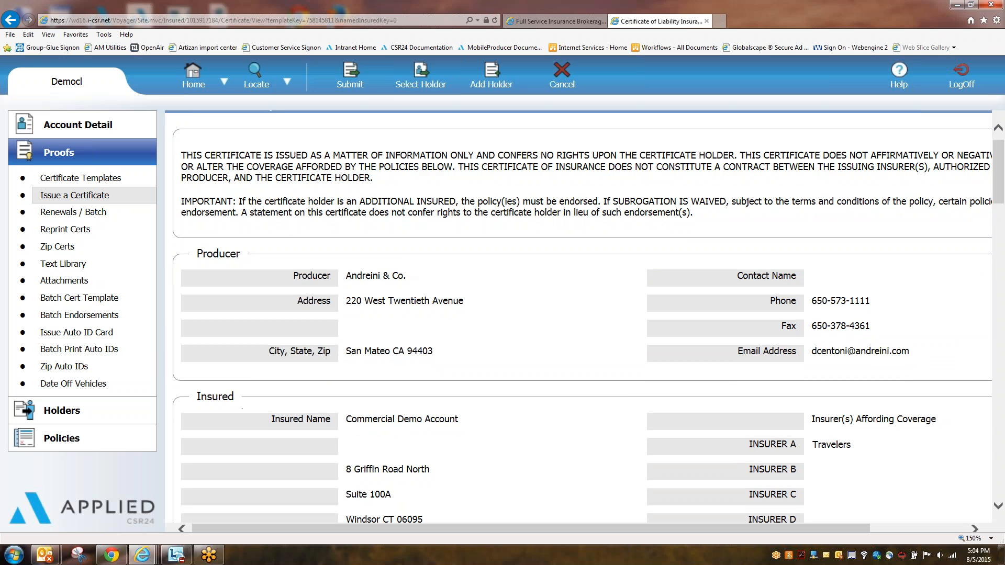
left_click_drag(1001, 203, 995, 364)
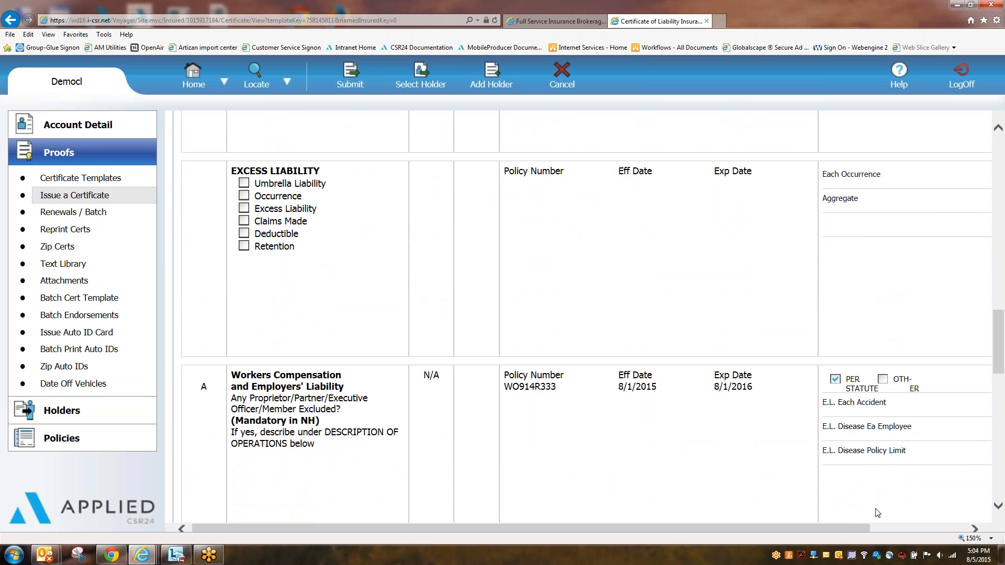
left_click_drag(853, 526, 948, 526)
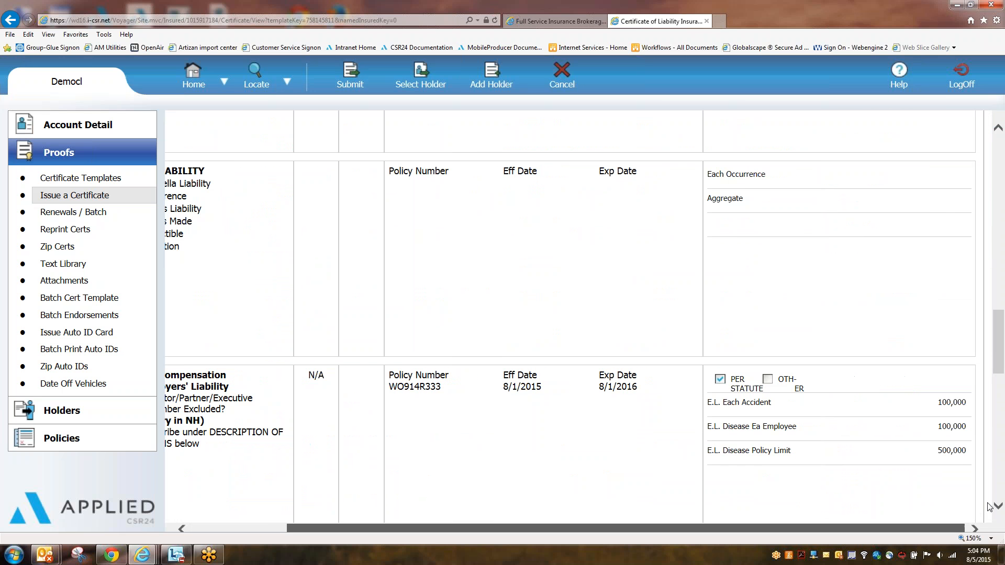
left_click_drag(997, 357, 999, 196)
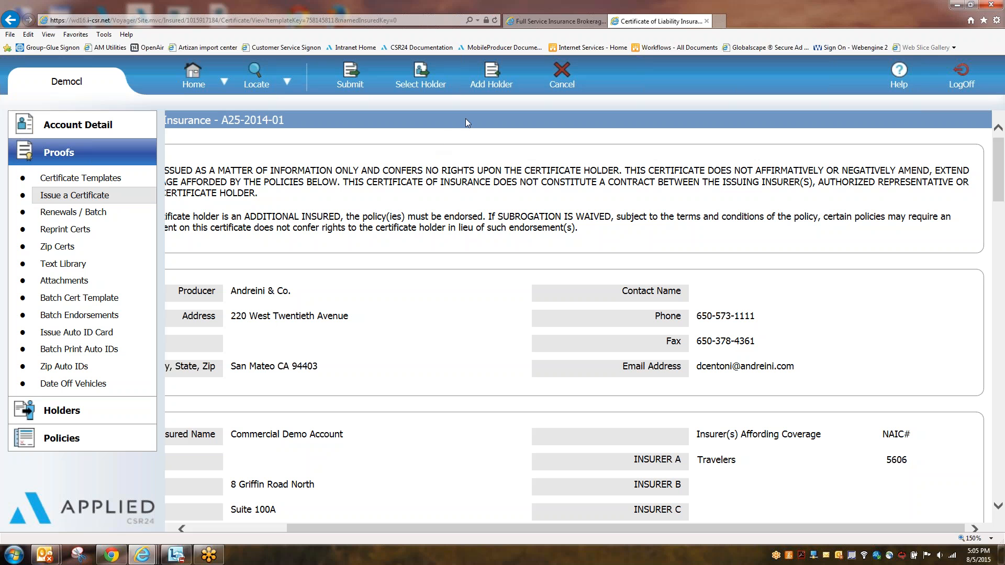
Step: Submit the A25-2014-01 certificate to reach Holder Selection with its five existing holders
left_click(353, 77)
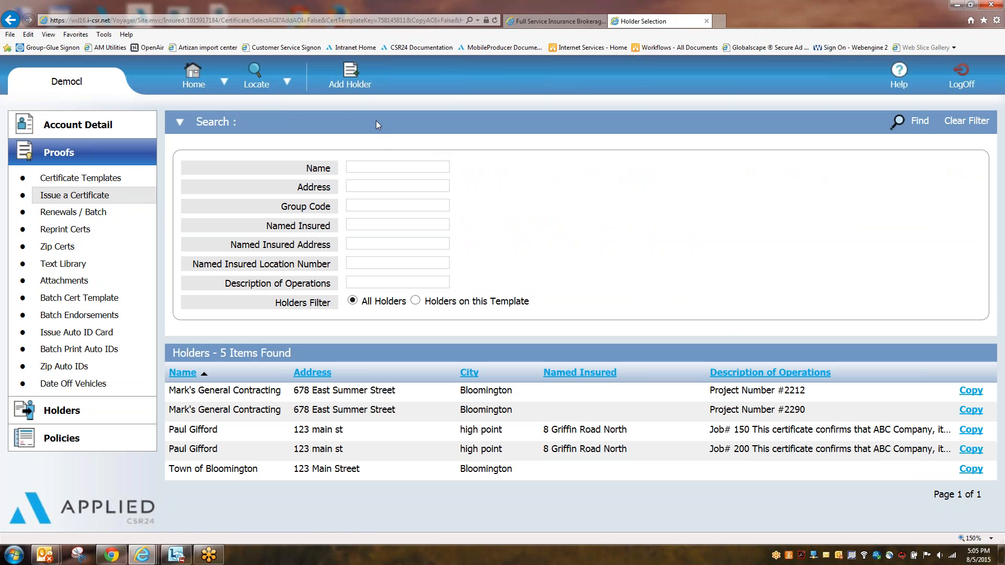
Step: Search holders by the holder's first name, find no matches, and start a new holder
left_click(375, 120)
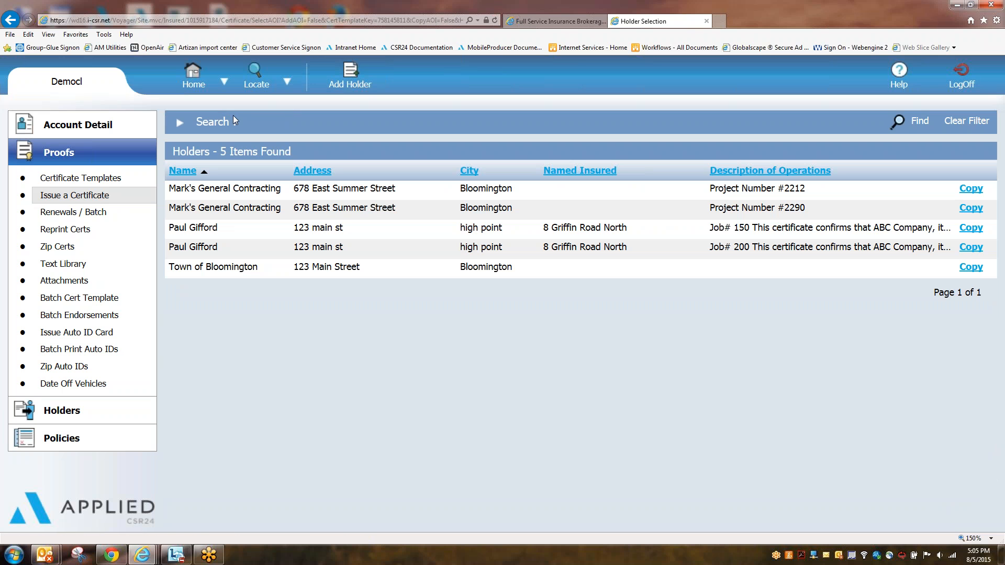
left_click(284, 123)
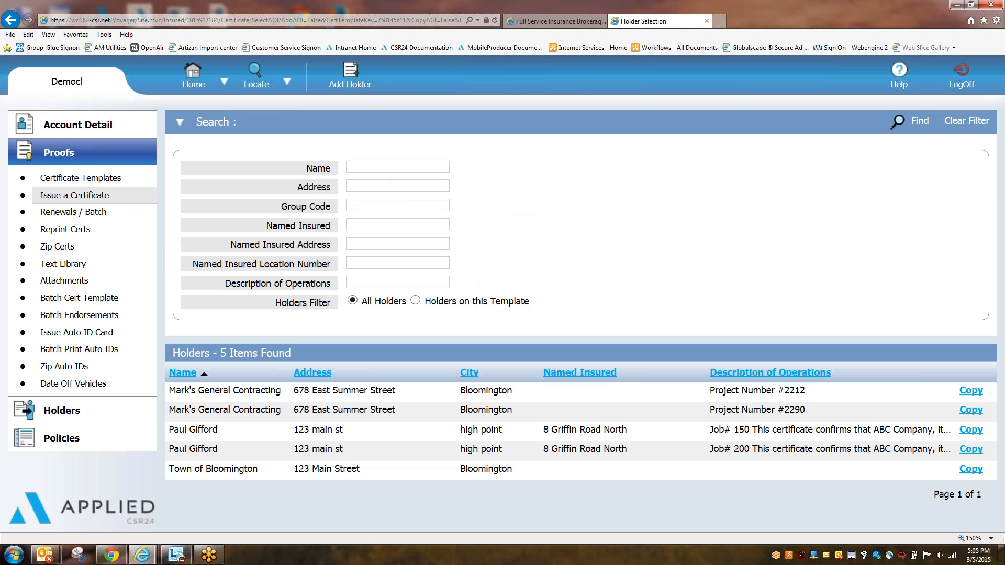
left_click(398, 168)
type("Jason")
left_click(585, 235)
left_click(916, 122)
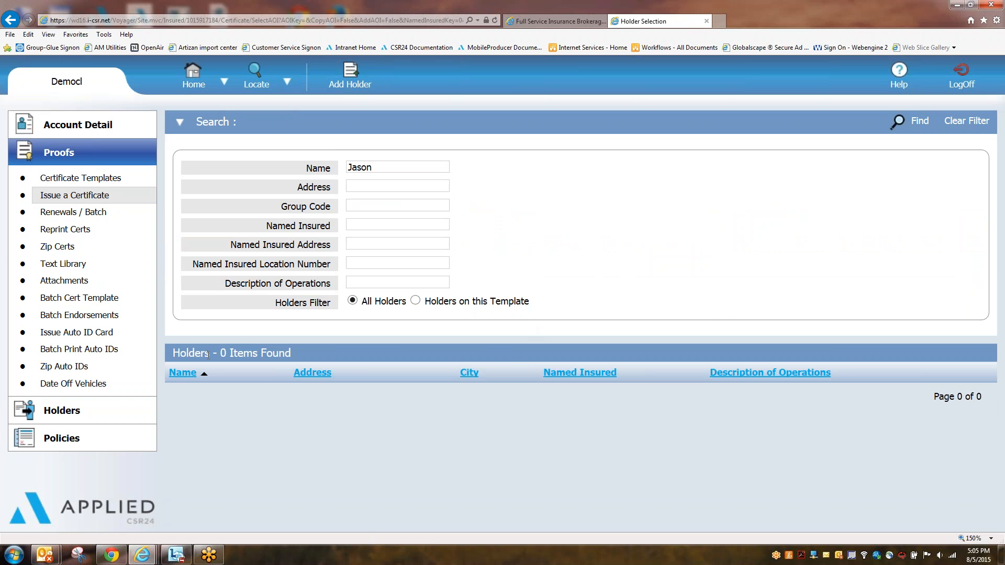
left_click_drag(174, 354, 261, 353)
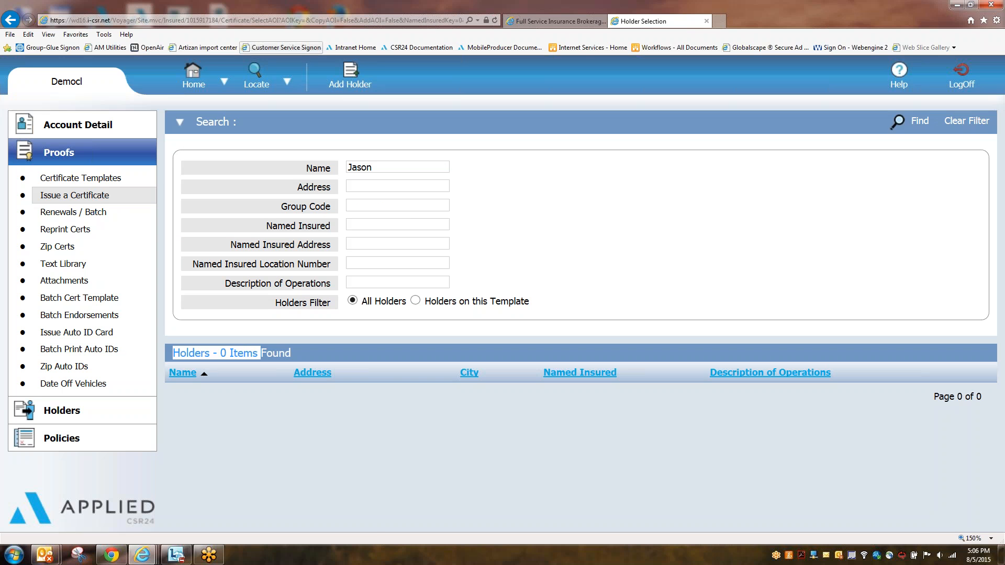
left_click(355, 80)
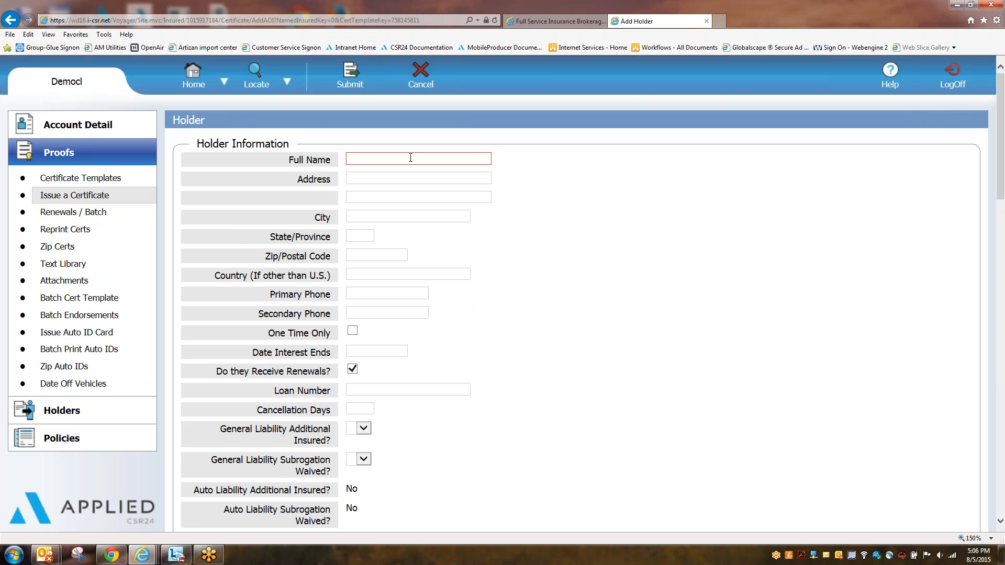
Step: Enter the new holder's full name, street address, city, state and ZIP code
left_click(411, 157)
key("Tab")
type("123 Main")
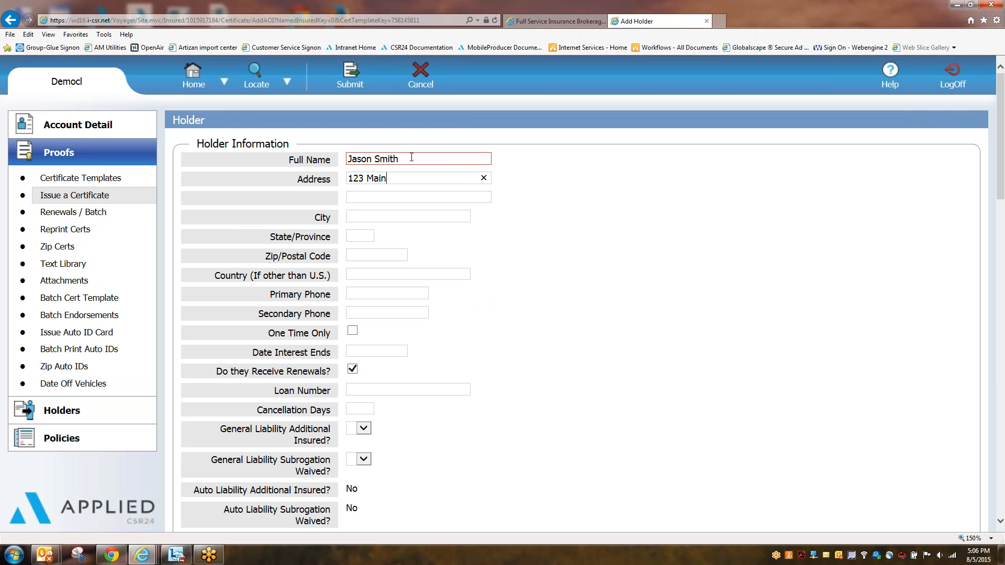
type(" St")
key("Tab")
type("High Point")
key("Tab")
type("NC")
key("Tab")
type("27262")
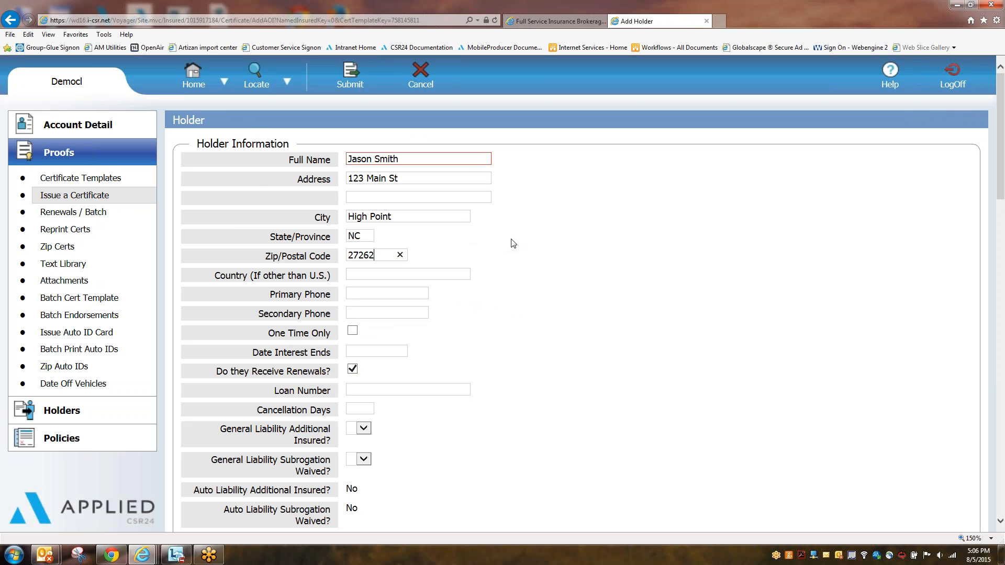
scroll(514, 244, "down", 3)
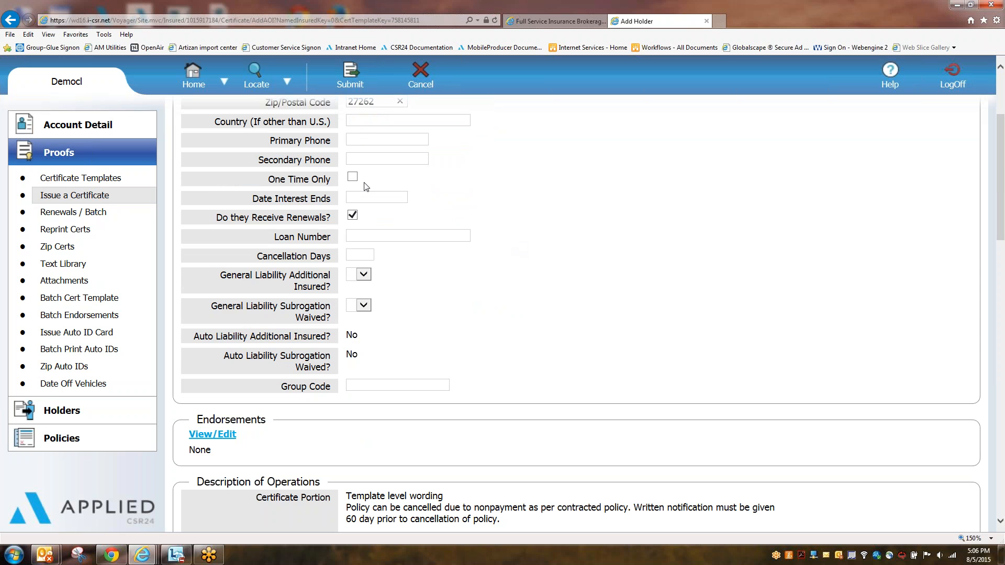
left_click_drag(274, 178, 332, 179)
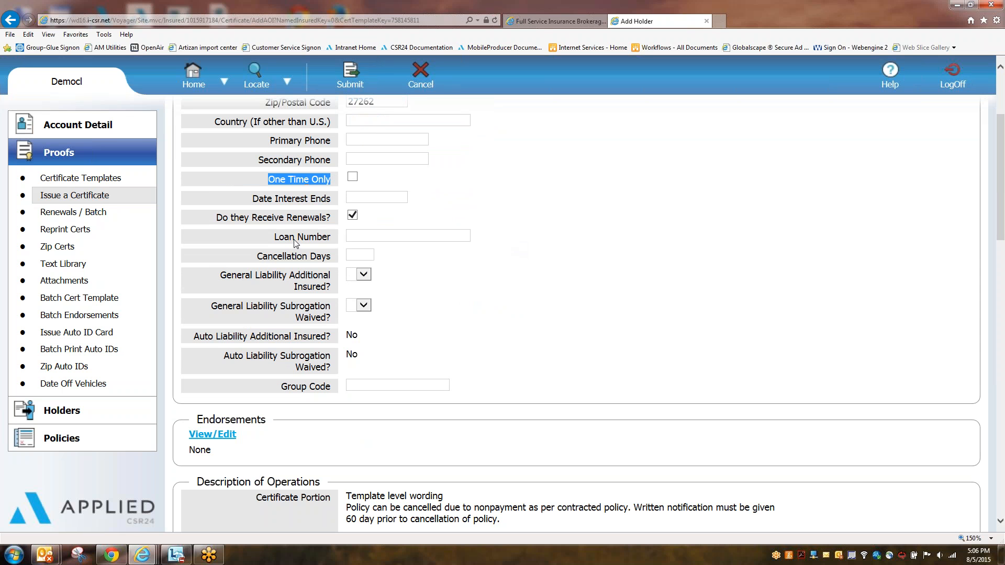
left_click_drag(217, 217, 377, 218)
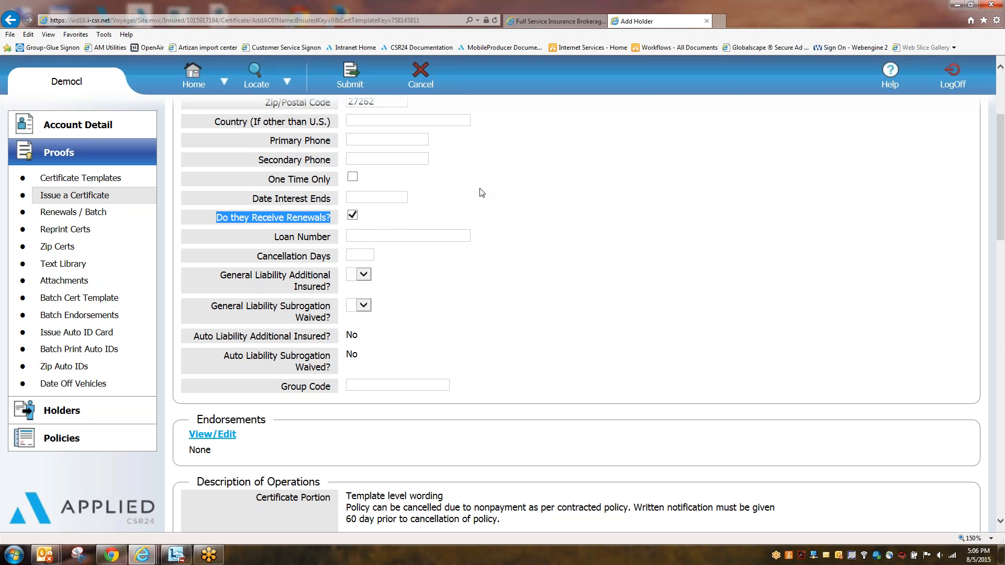
left_click(487, 197)
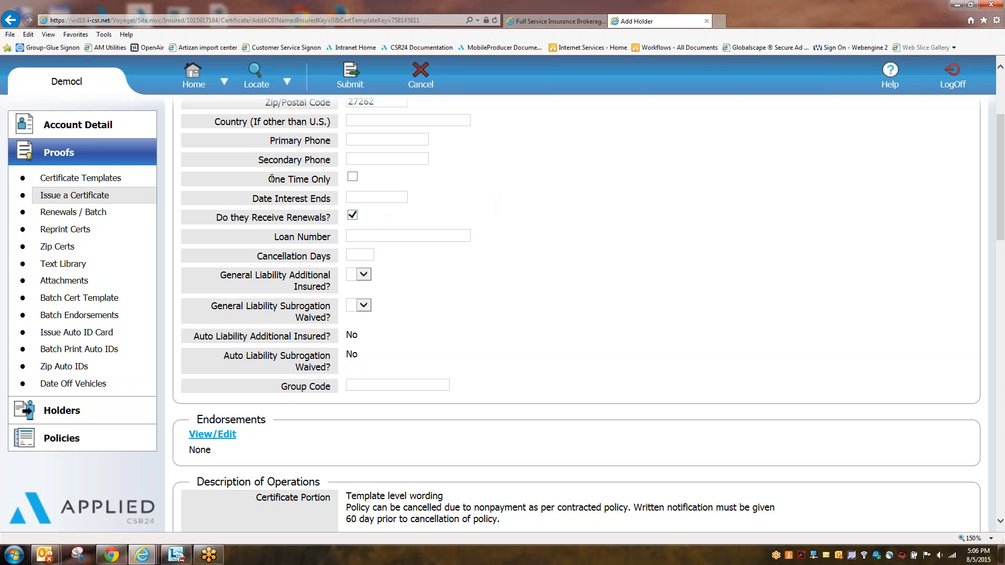
left_click_drag(268, 178, 343, 174)
left_click(353, 177)
left_click_drag(253, 198, 308, 200)
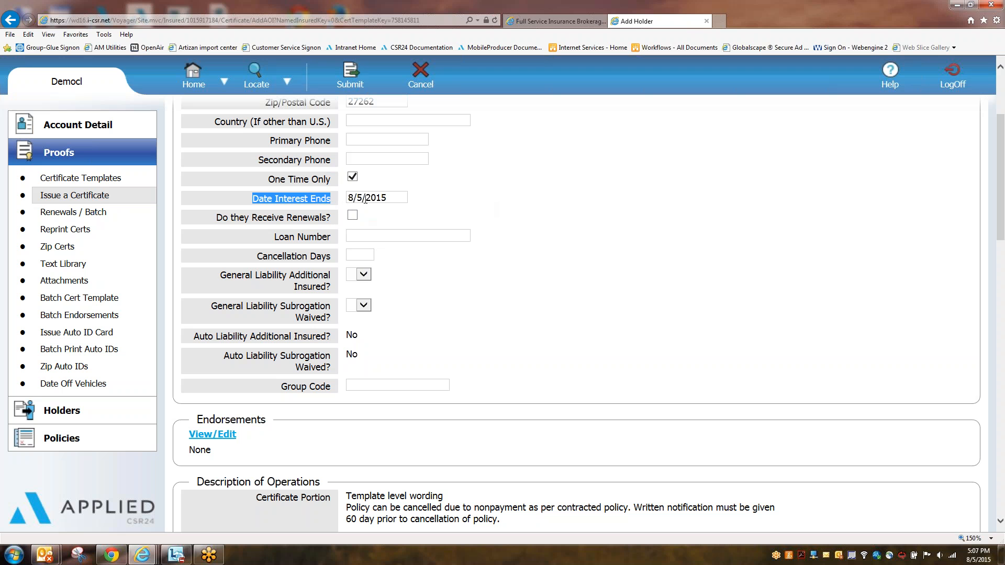
left_click(352, 177)
left_click(368, 197)
key("BackSpace")
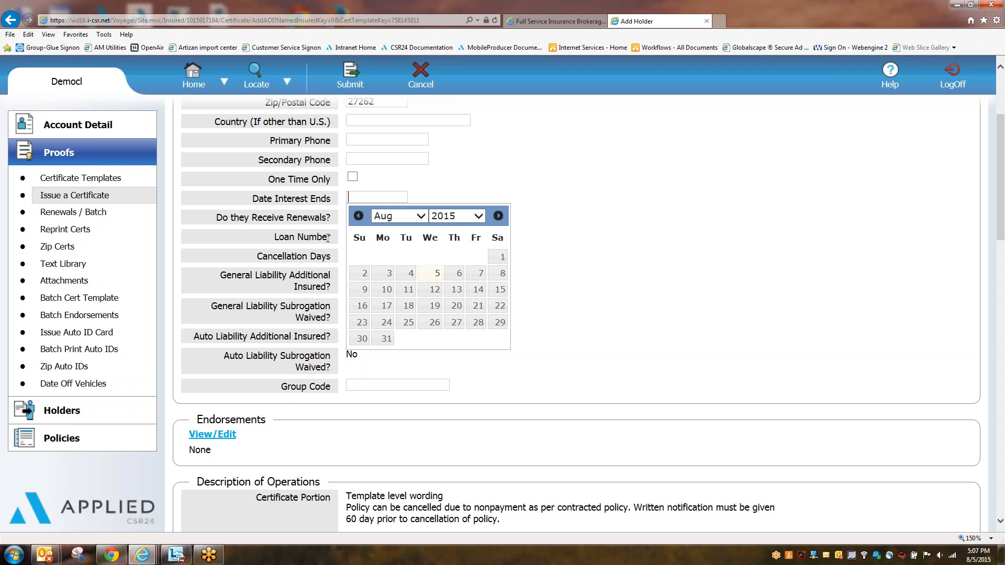
left_click(651, 153)
left_click(352, 216)
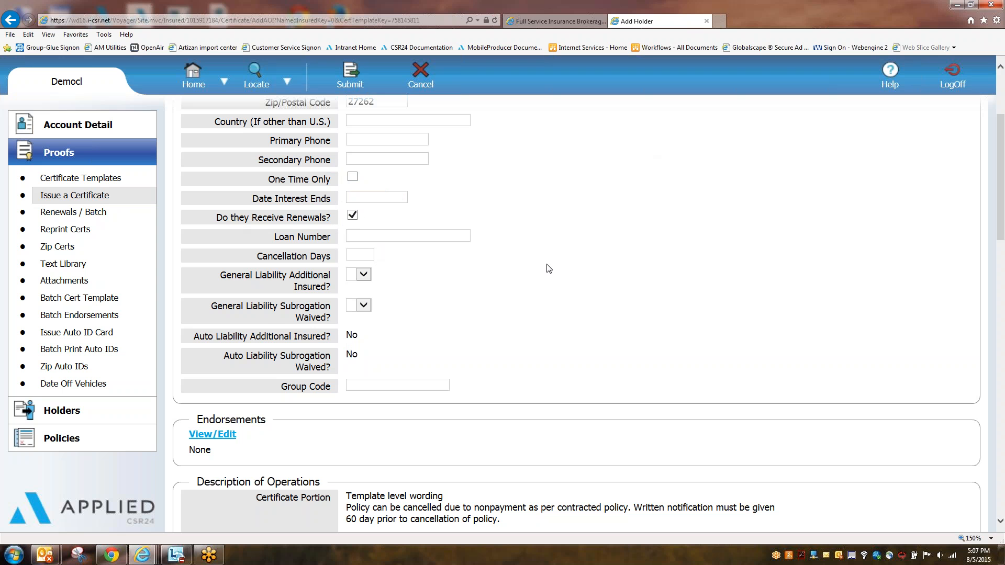
scroll(556, 268, "down", 1)
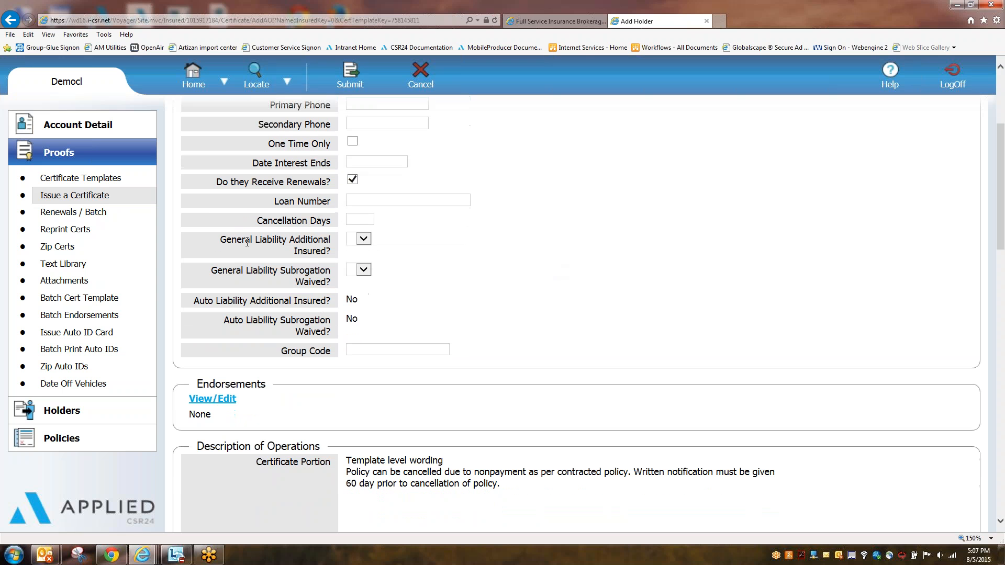
Step: Set General Liability Additional Insured to Y and Subrogation Waived to N
left_click_drag(220, 240, 331, 251)
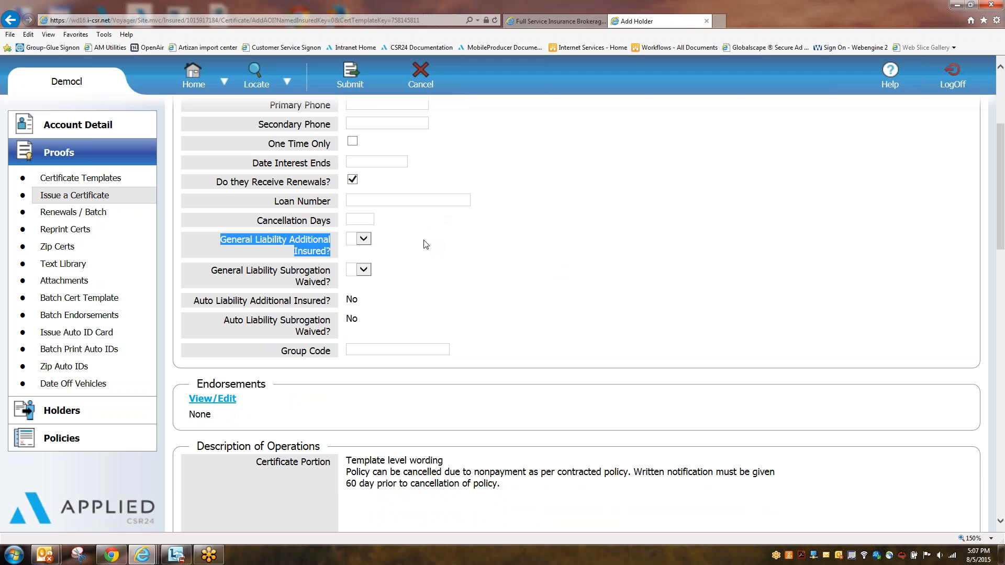
left_click(365, 239)
left_click(366, 240)
left_click(359, 256)
left_click(378, 253)
left_click(362, 239)
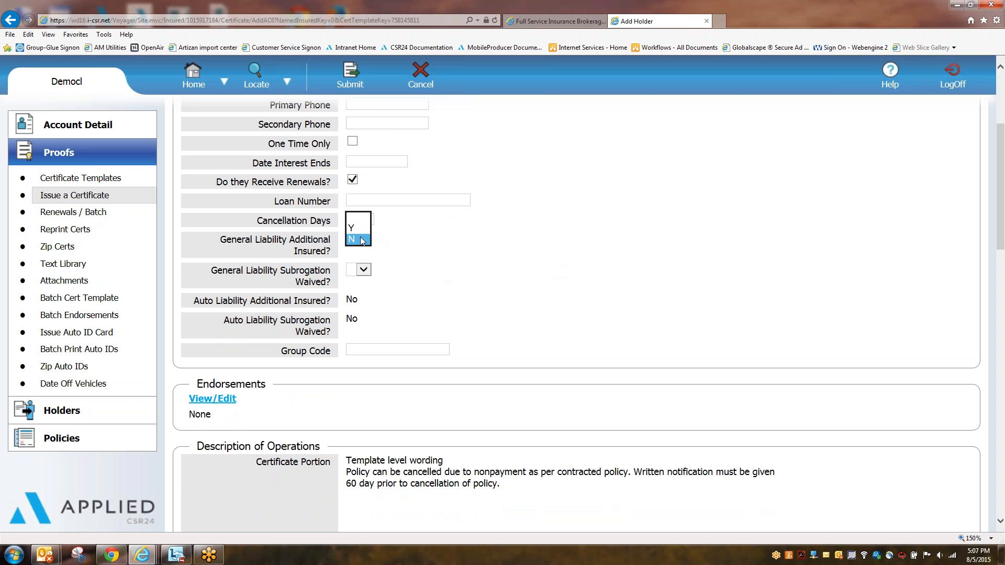
left_click(356, 222)
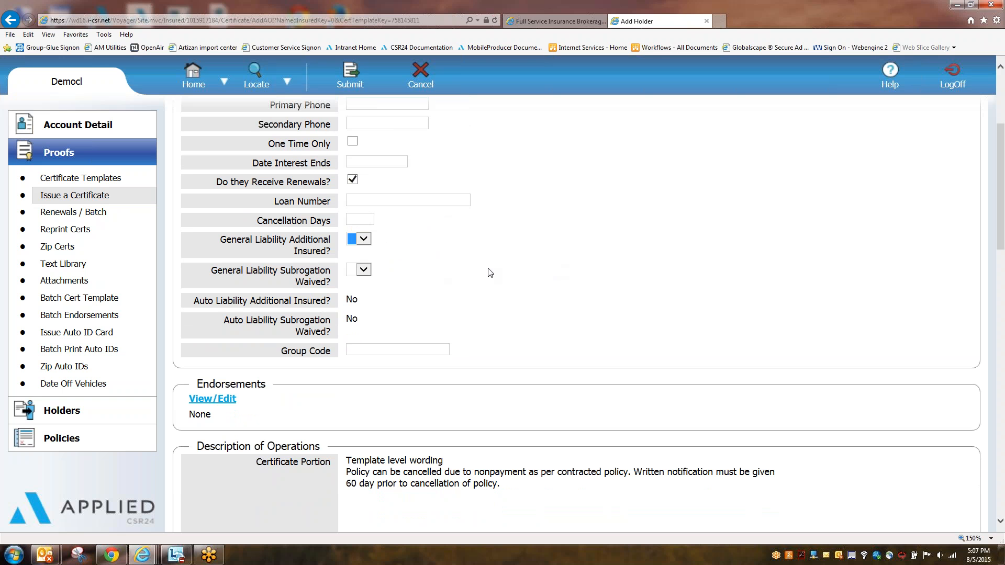
left_click(366, 270)
left_click(356, 291)
left_click(363, 239)
left_click(361, 249)
left_click(446, 268)
Step: Review the Auto Liability additional insured and subrogation answers fixed at No
scroll(446, 268, "down", 3)
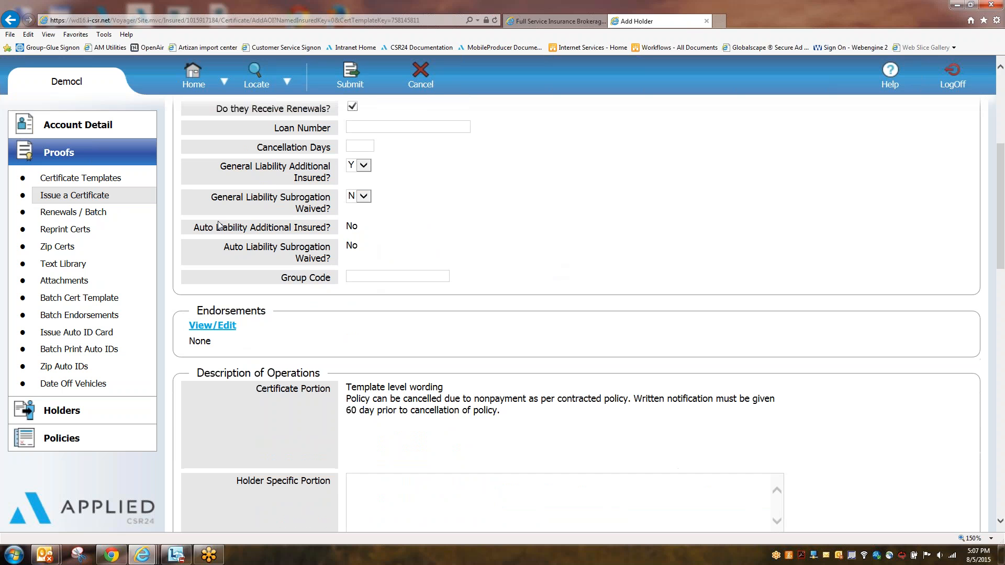
left_click_drag(188, 226, 321, 234)
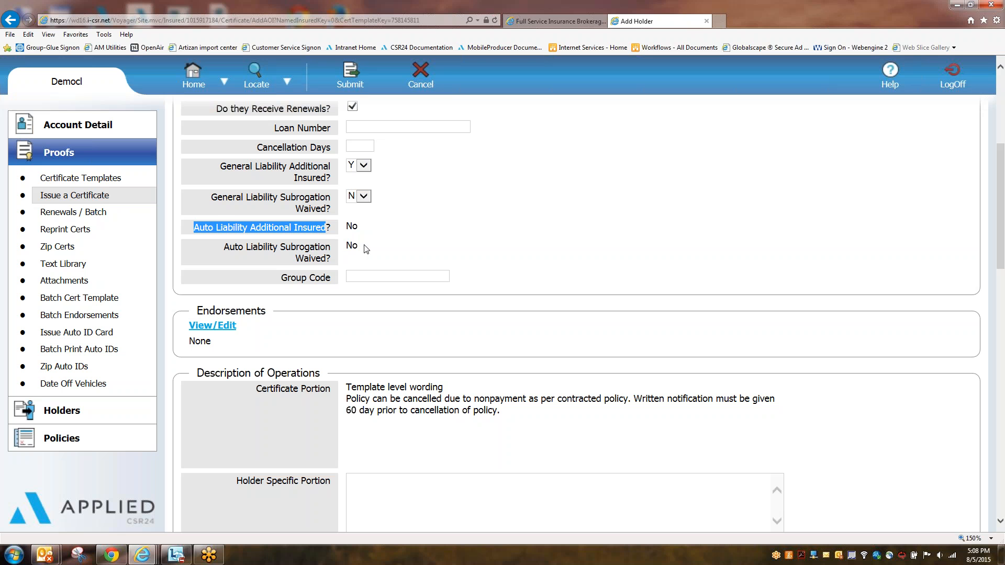
double_click(351, 226)
double_click(351, 245)
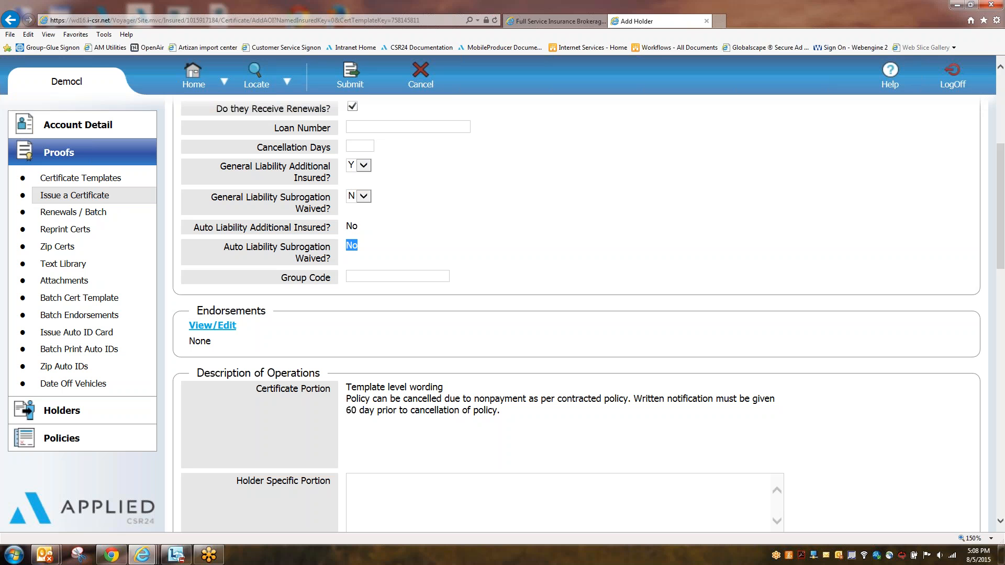
double_click(350, 226)
double_click(351, 245)
double_click(350, 226)
left_click(460, 238)
scroll(433, 234, "down", 3)
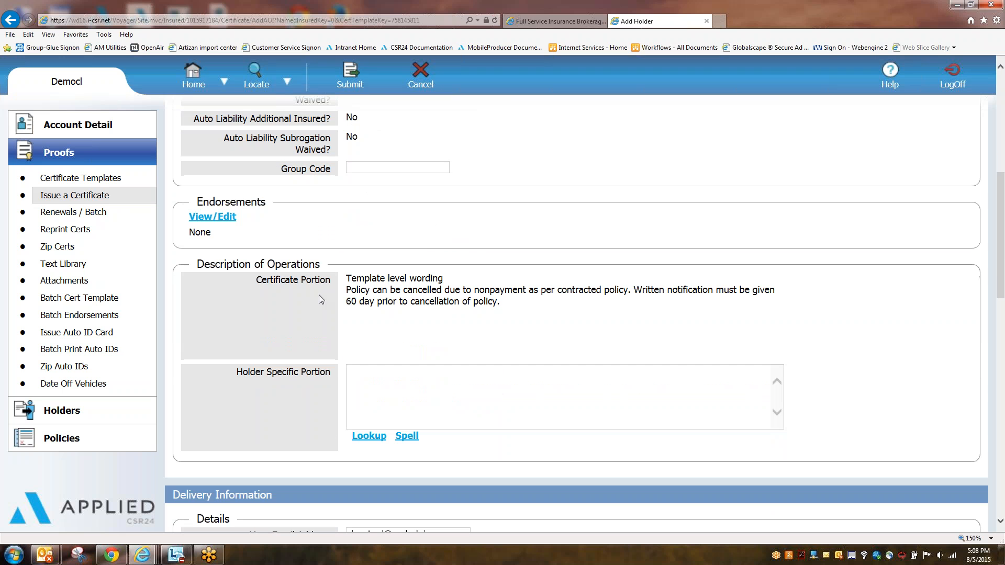
Step: Attach the 15-16 AI endorsement through the Endorsements list and save it
left_click_drag(198, 202, 266, 202)
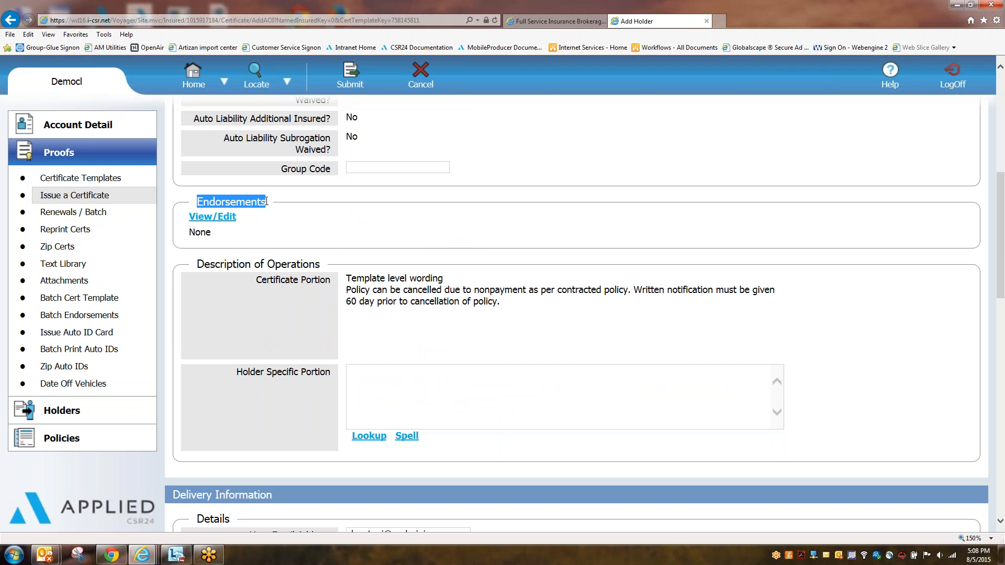
left_click(268, 202)
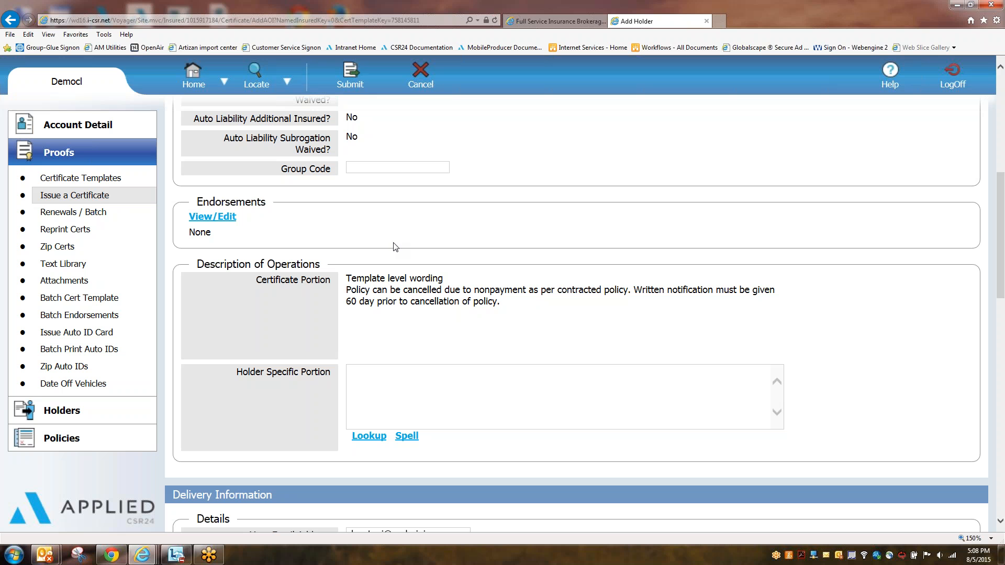
left_click(230, 217)
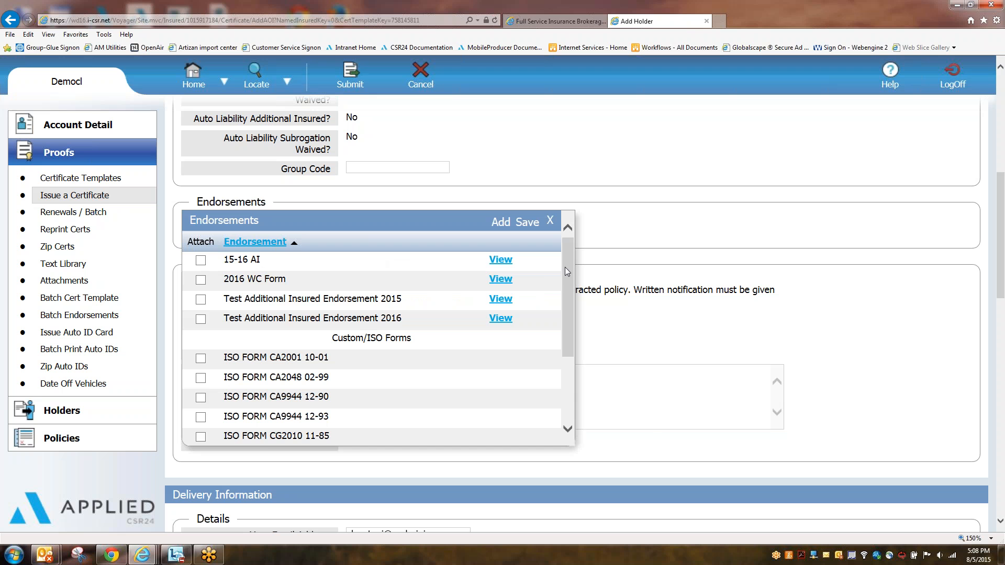
left_click_drag(565, 268, 568, 292)
scroll(569, 296, "up", 2)
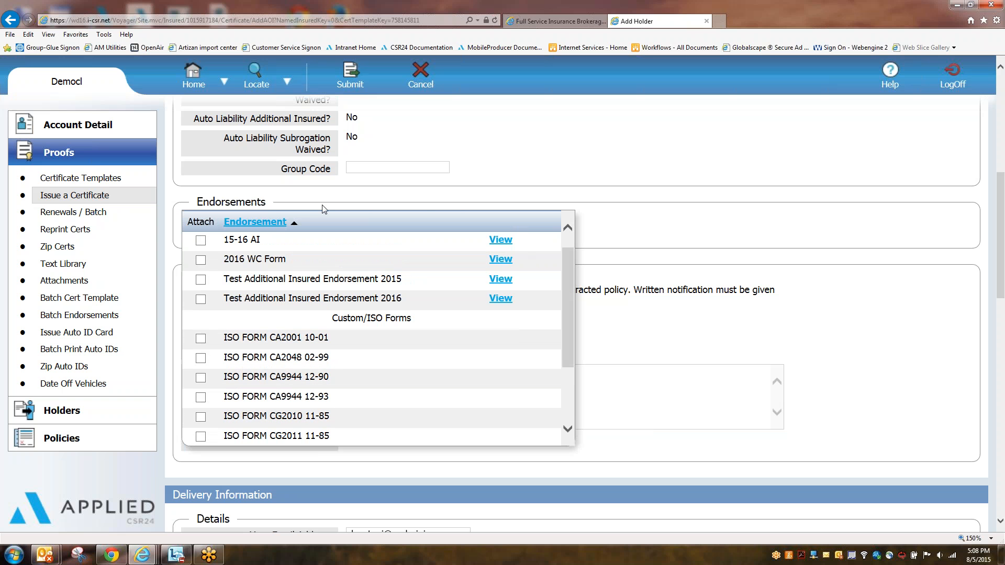
scroll(567, 306, "down", 2)
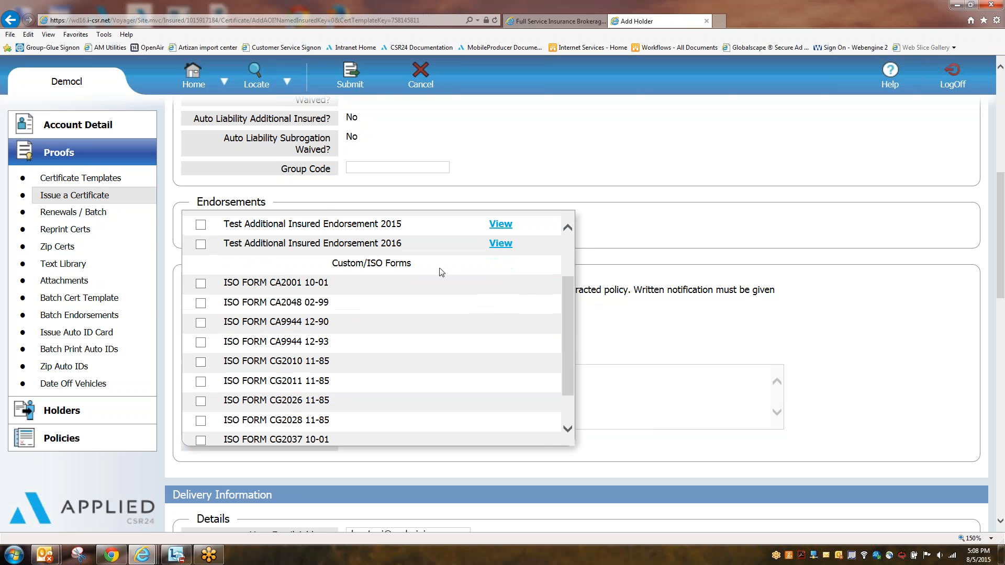
scroll(572, 348, "up", 3)
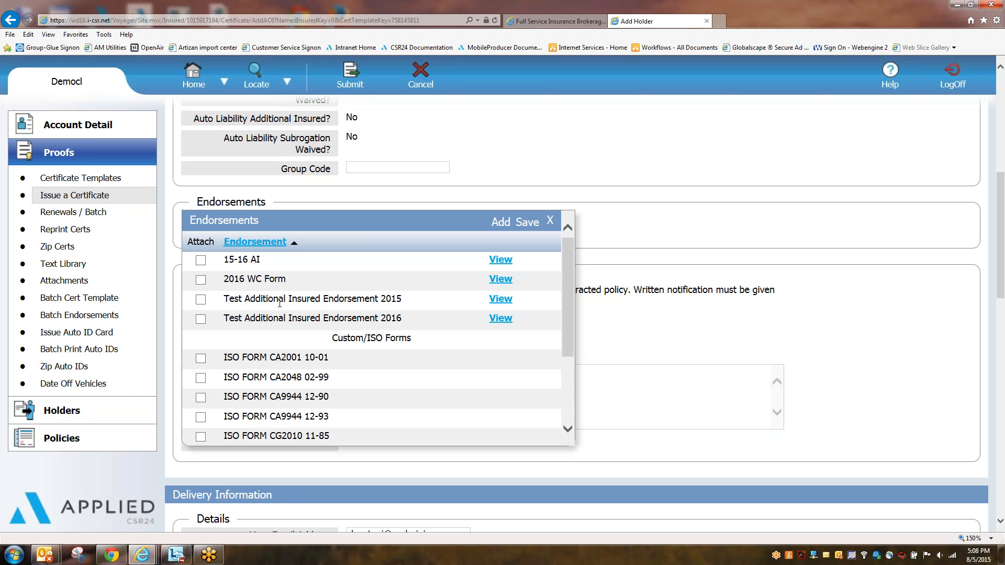
left_click(201, 260)
left_click(534, 223)
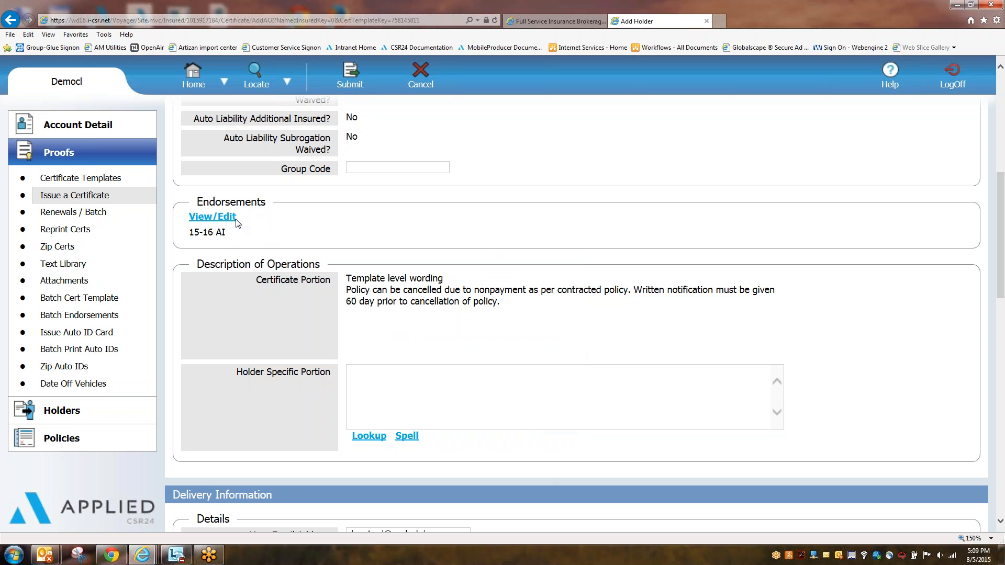
left_click(193, 222)
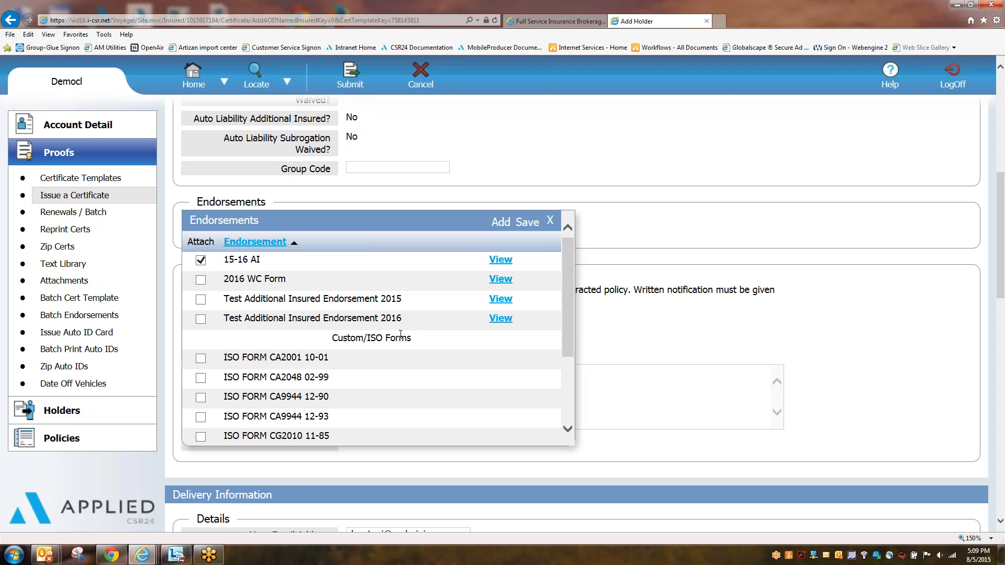
left_click(527, 222)
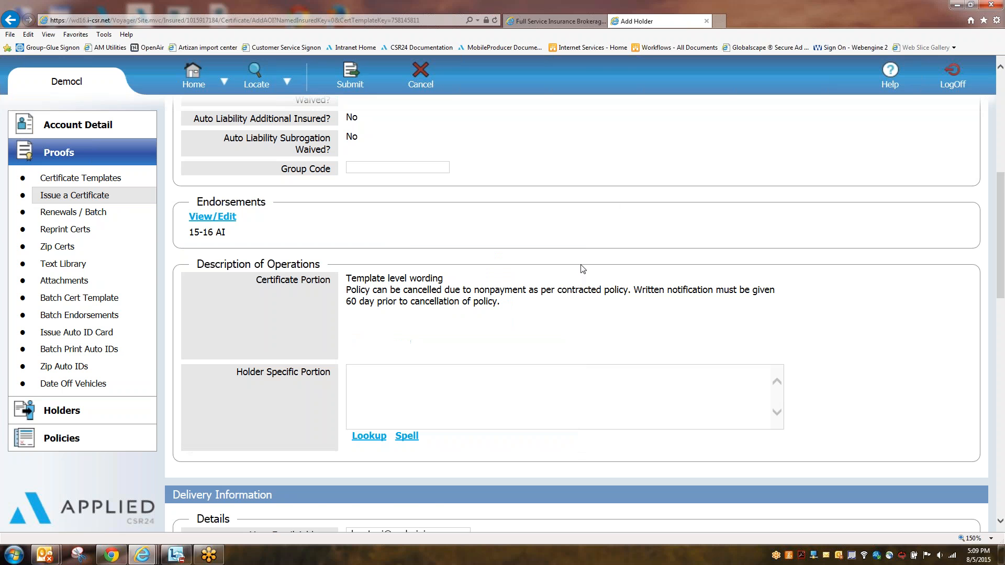
Step: Review the Description of Operations Certificate Portion and its cancellation wording
scroll(632, 213, "down", 2)
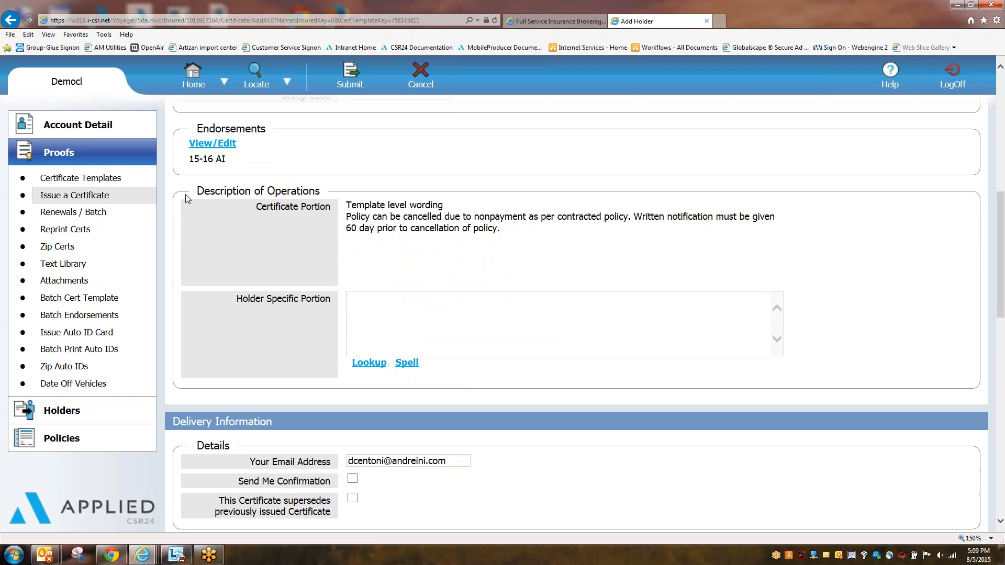
left_click_drag(206, 188, 303, 187)
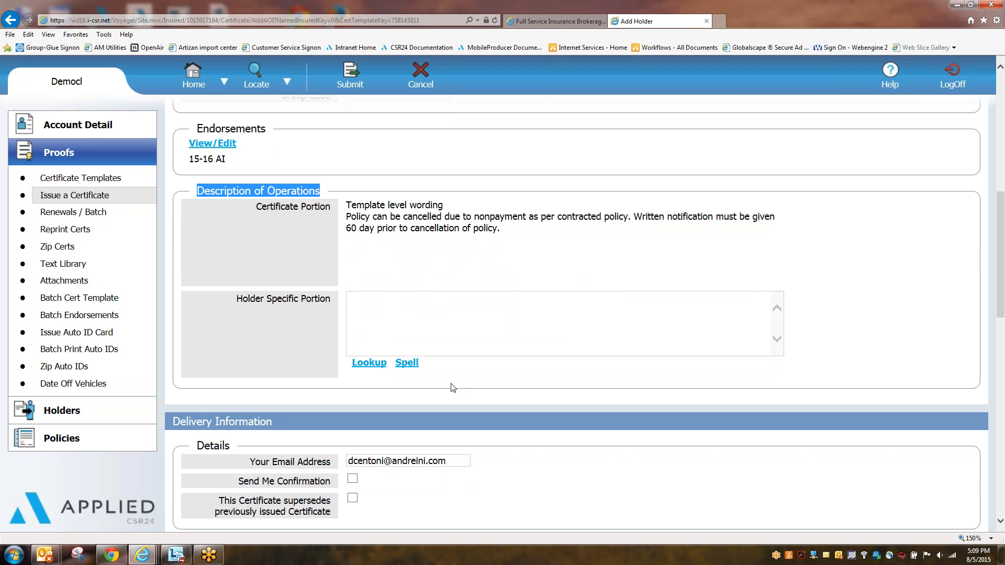
left_click_drag(257, 208, 438, 200)
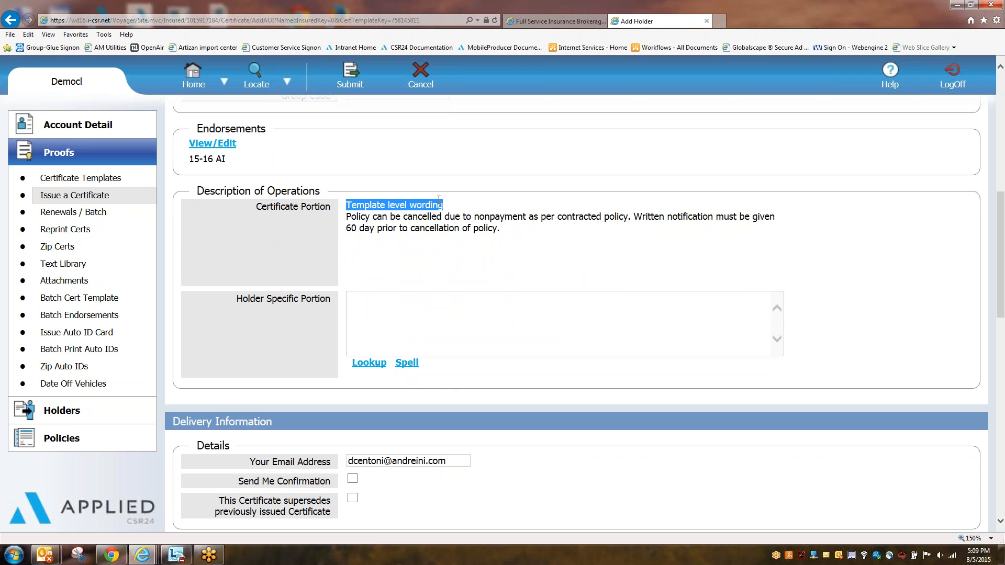
left_click_drag(347, 217, 501, 228)
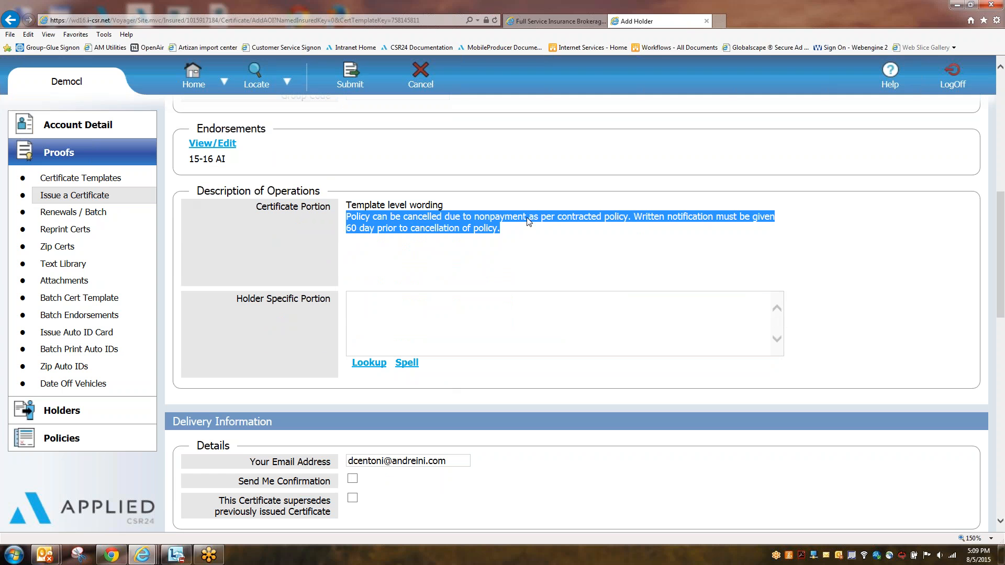
Step: Insert Additional Insured Verbiage into the Holder Specific Portion, headed by 'Job# 100'
left_click(373, 305)
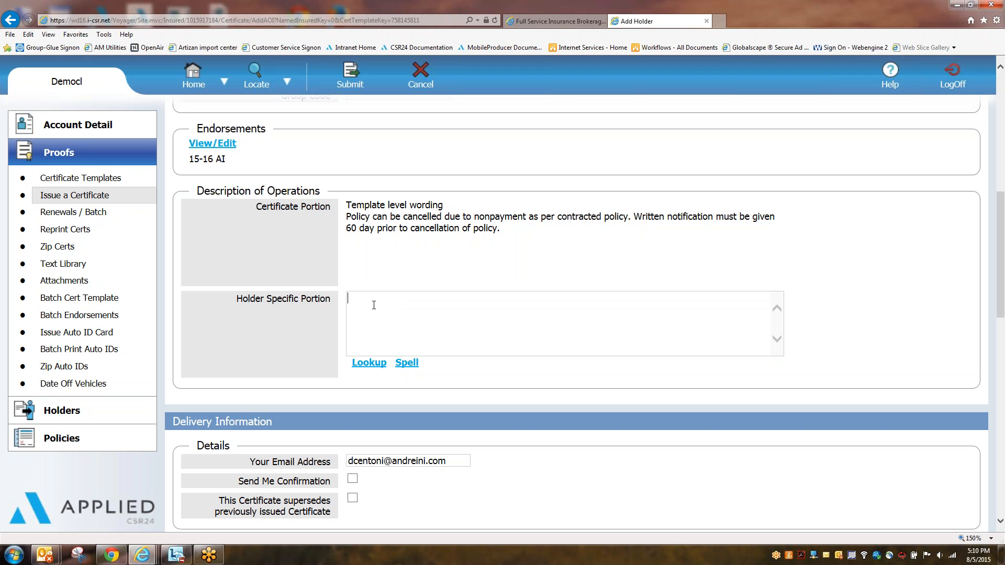
left_click(374, 305)
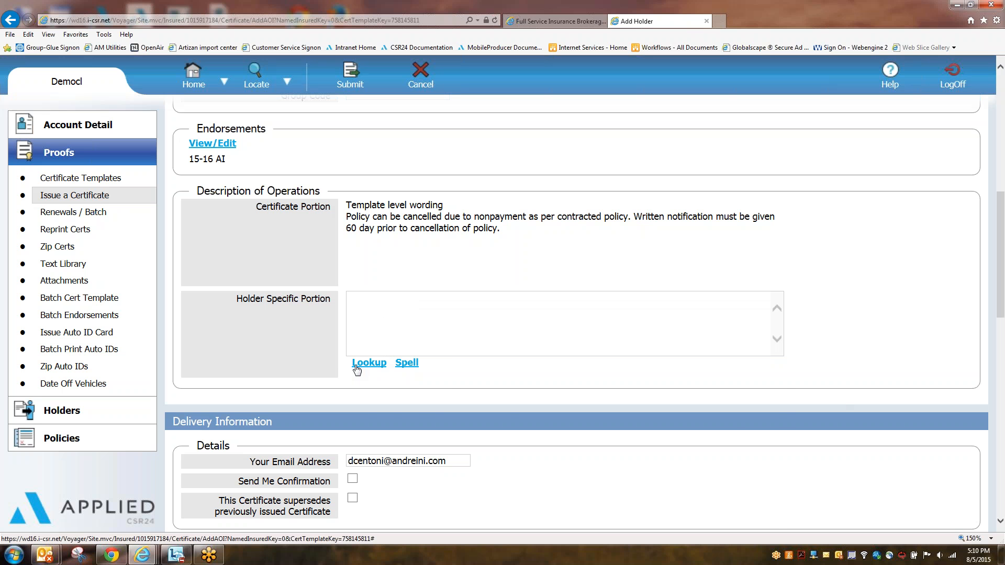
left_click(377, 363)
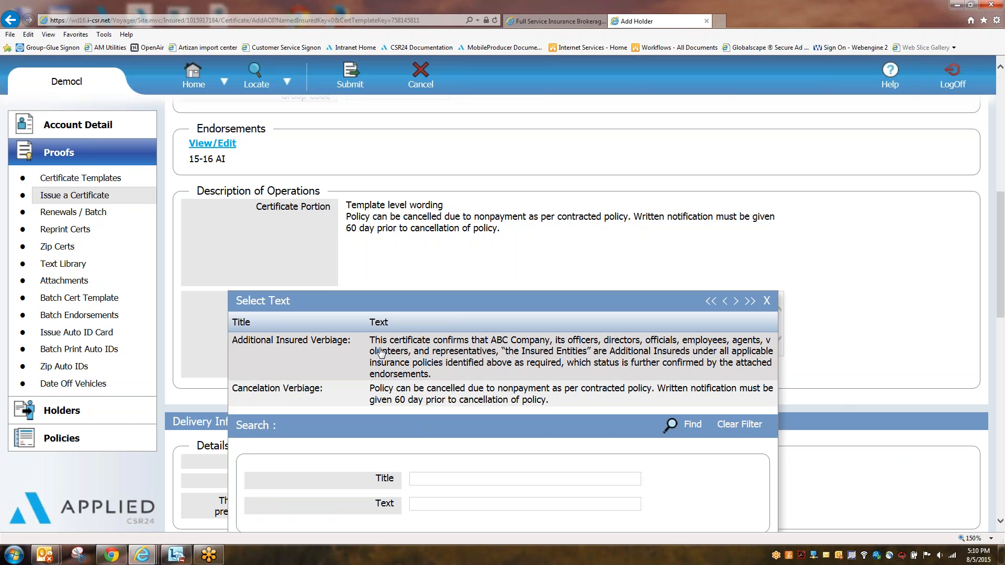
left_click(381, 352)
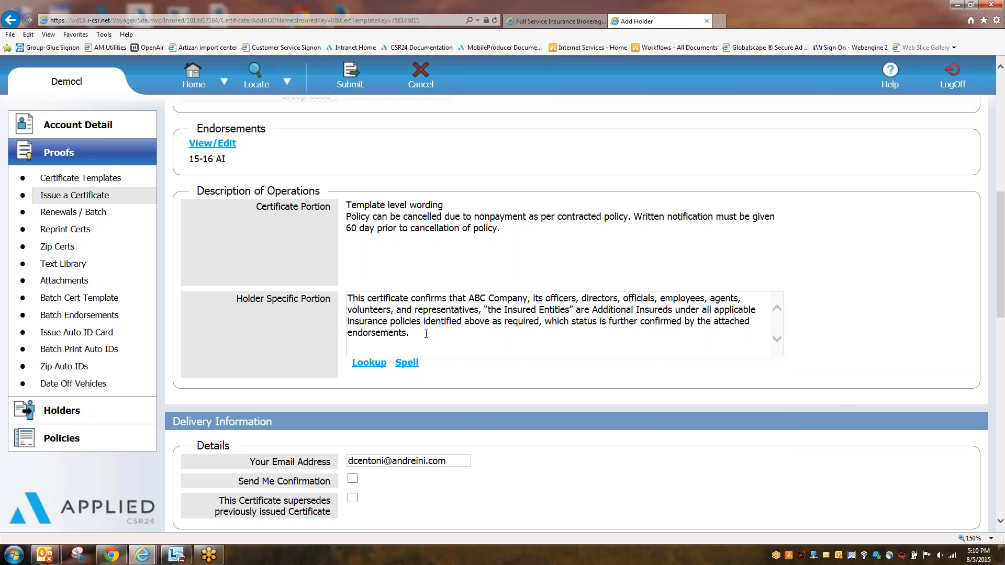
left_click_drag(425, 335, 348, 309)
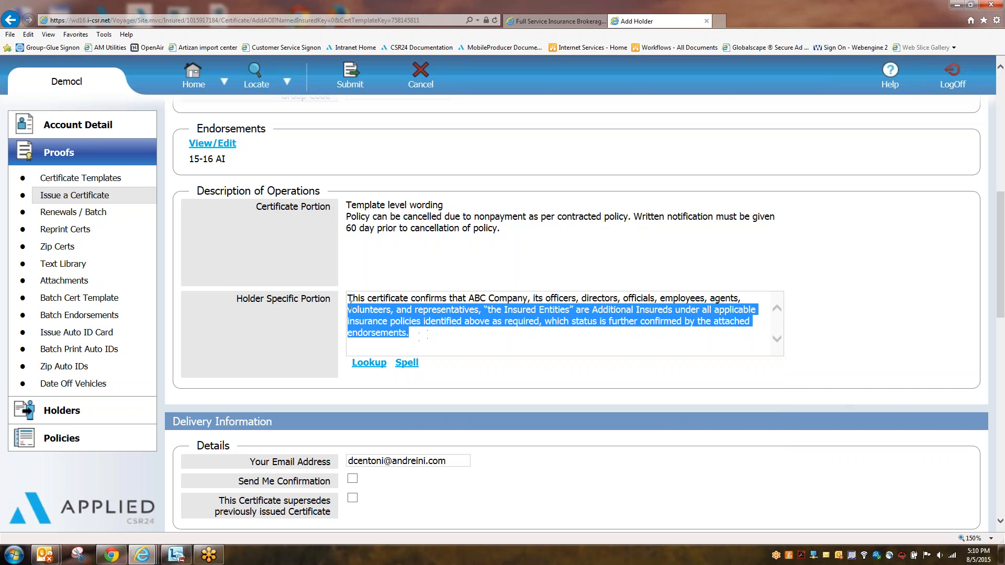
left_click(432, 339)
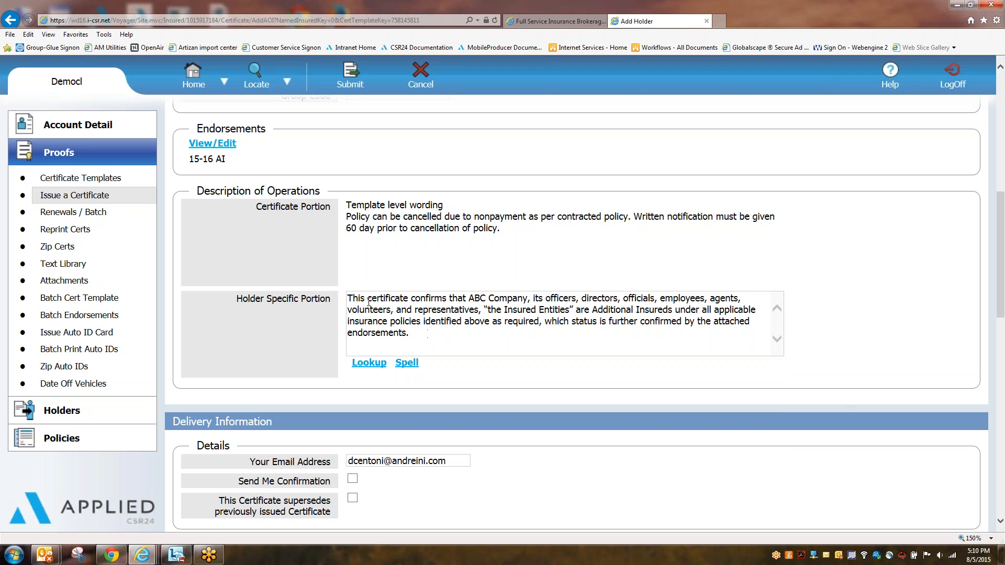
left_click(348, 298)
key("Return")
key("Return")
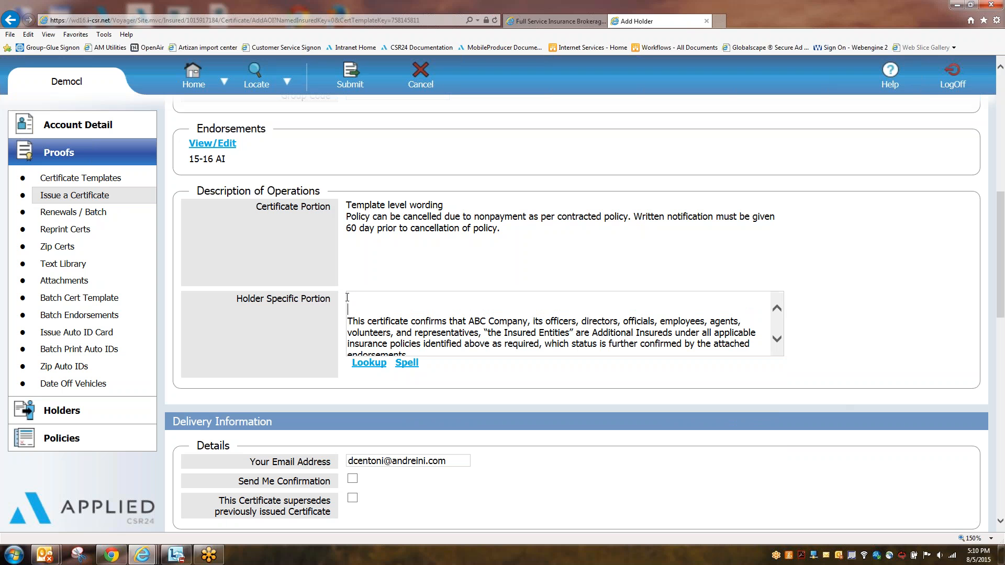
type("Job# 100")
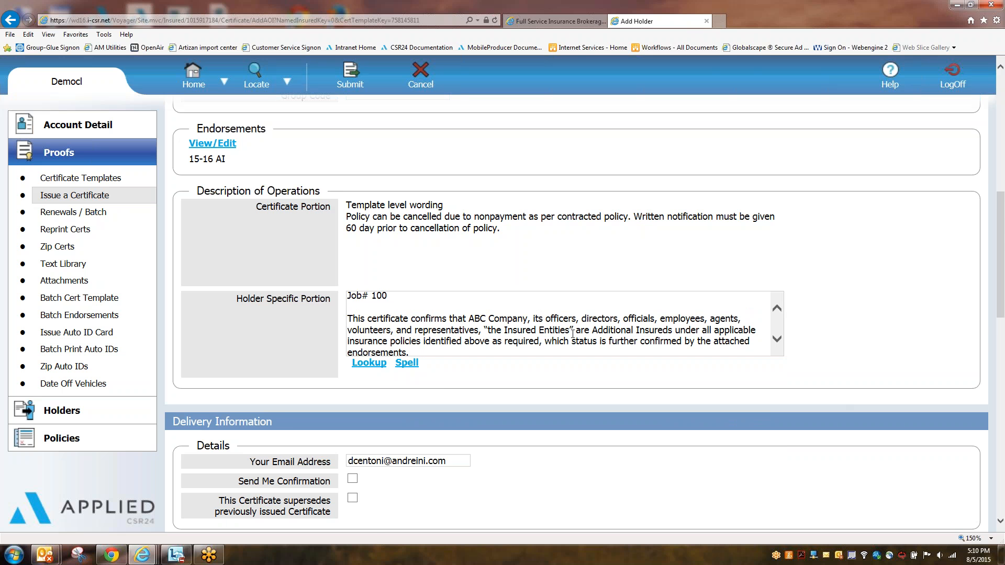
Step: Give Recipient #1 the holder's first name as Attention and message 'here is your cert'
scroll(573, 334, "down", 2)
scroll(567, 341, "down", 4)
scroll(567, 341, "up", 1)
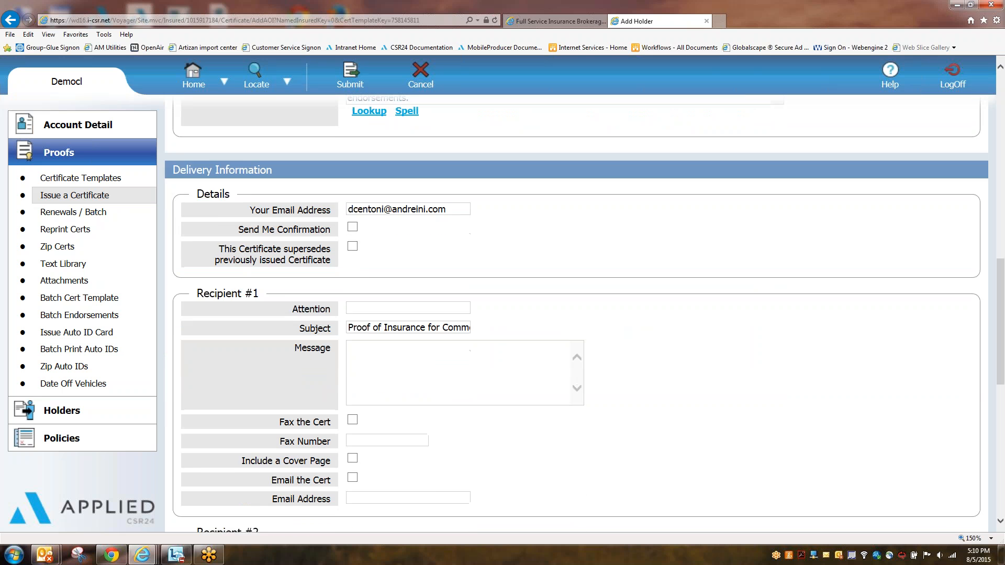
scroll(567, 341, "down", 2)
scroll(567, 341, "down", 1)
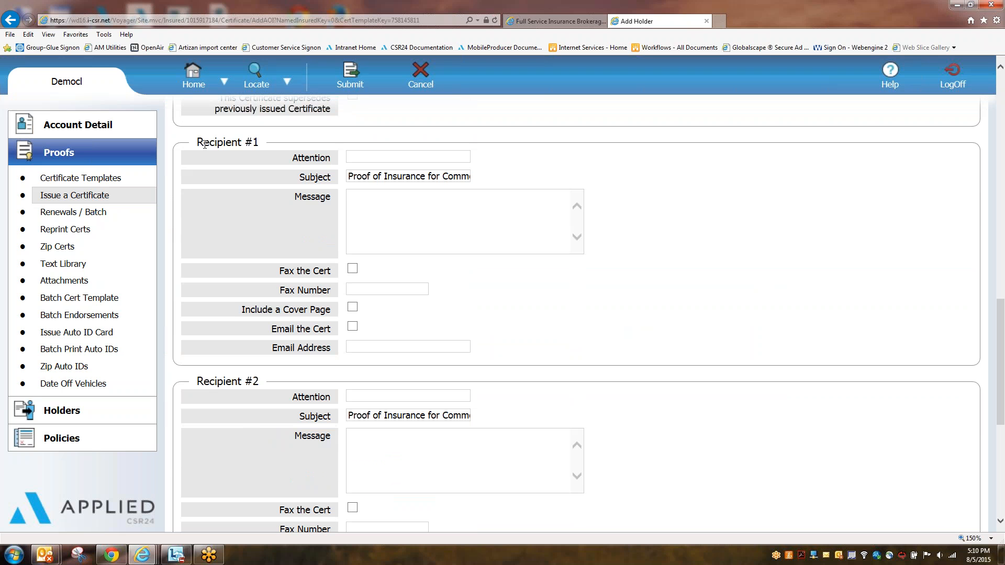
double_click(242, 145)
left_click(242, 145)
double_click(230, 142)
left_click(260, 141, "shift")
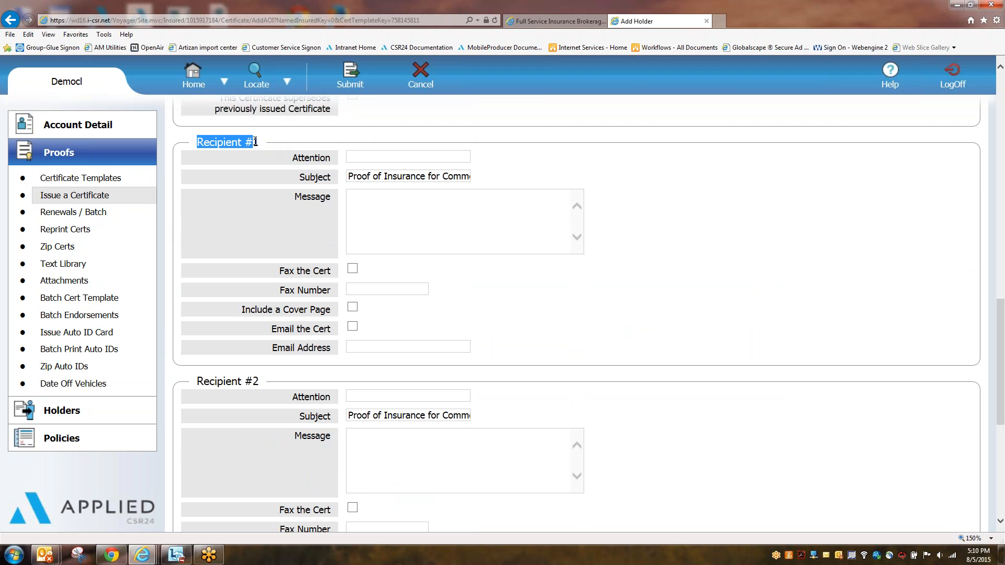
left_click(259, 142)
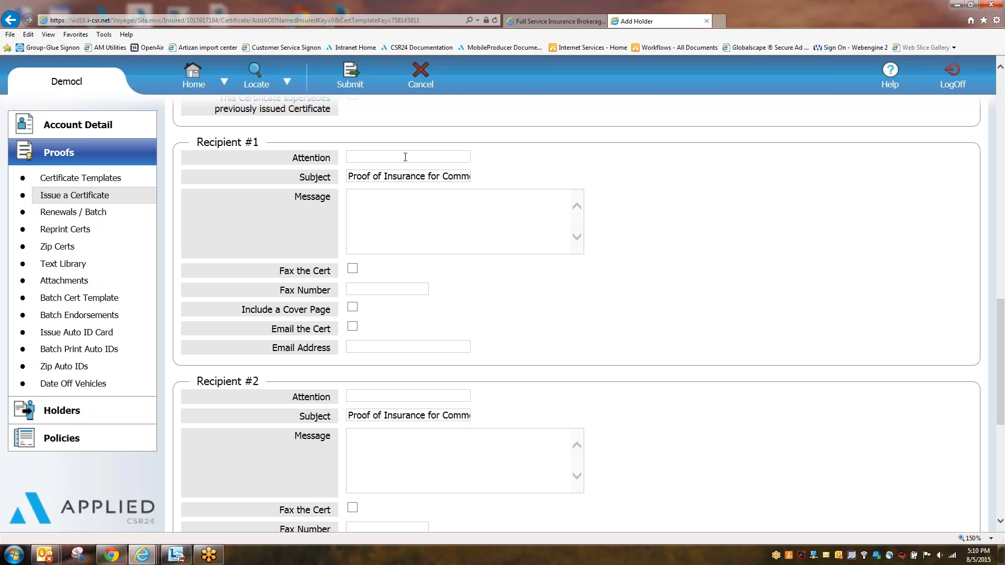
type("Jason")
key("Tab")
key("Tab")
type("here is your cert")
Step: Enable Email the Cert for Recipient #1 and enter the recipient's e-mail address
left_click(353, 326)
key("Tab")
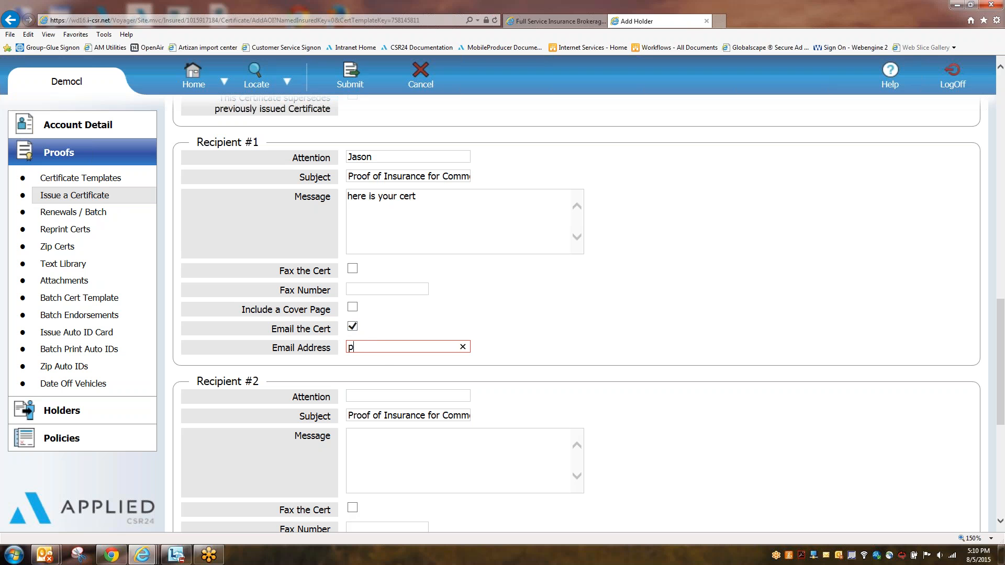
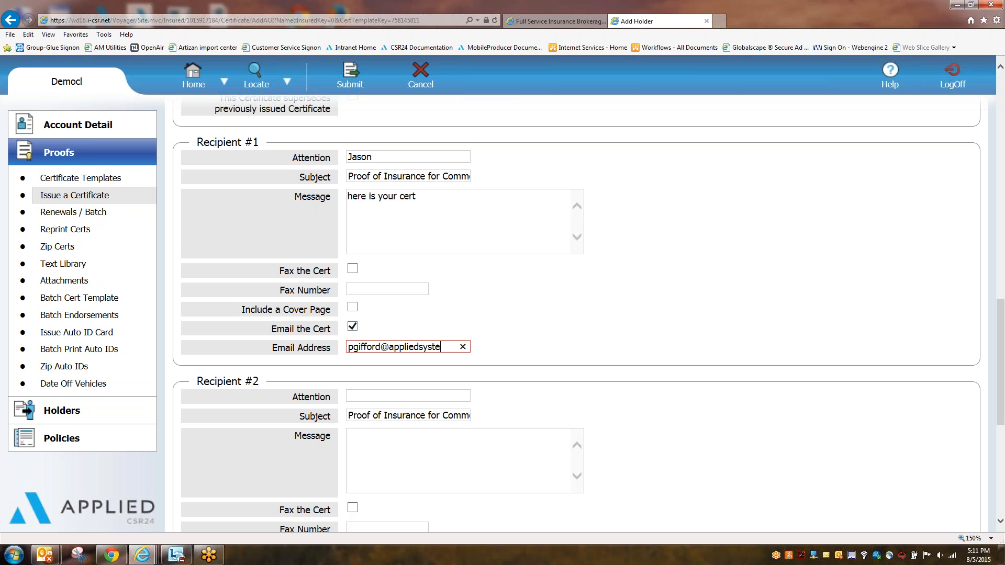
left_click(556, 354)
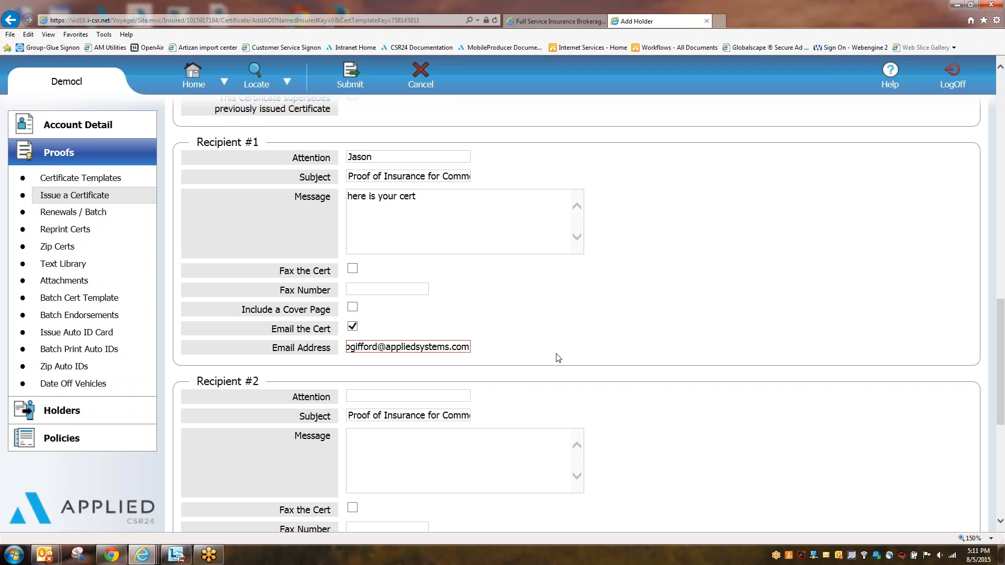
Step: Scroll down past the completed Recipient #1 e-mail settings
scroll(556, 273, "down", 1)
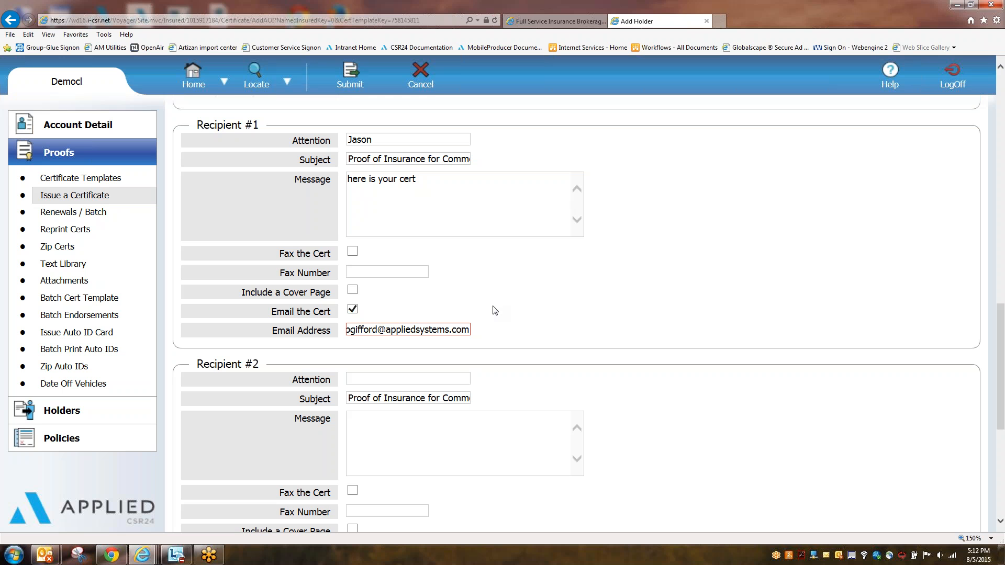
scroll(549, 352, "up", 3)
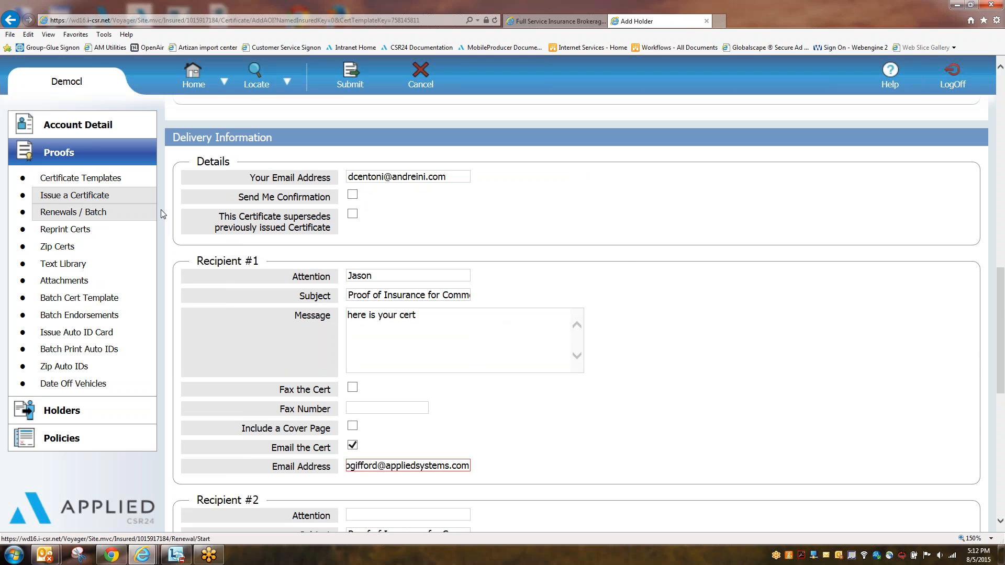
double_click(209, 162)
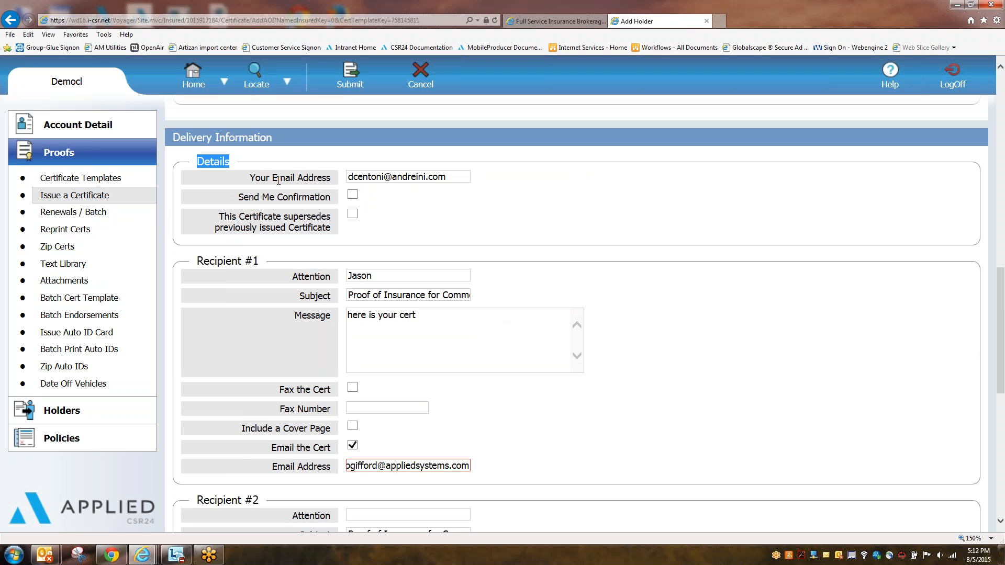
triple_click(258, 177)
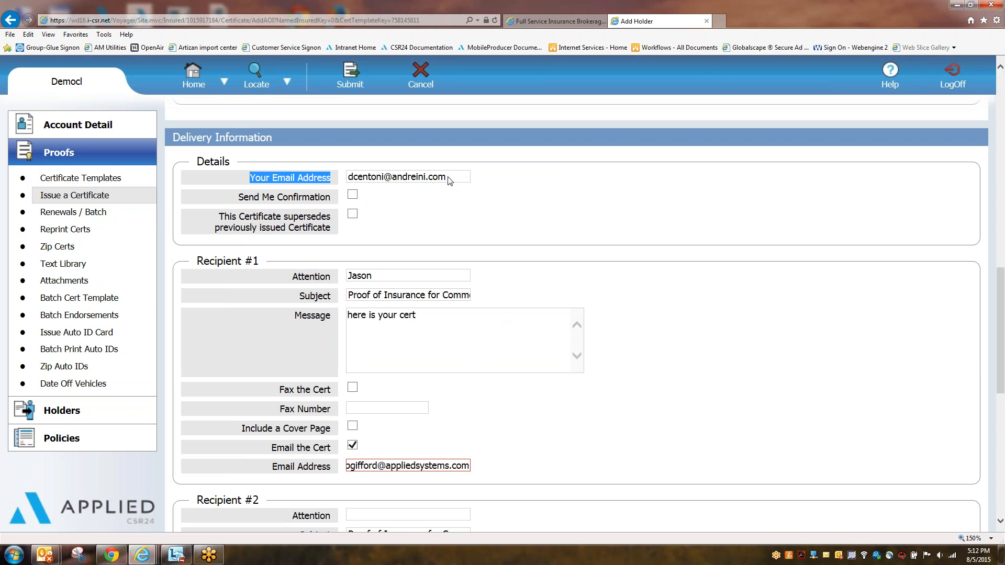
left_click_drag(449, 178, 348, 177)
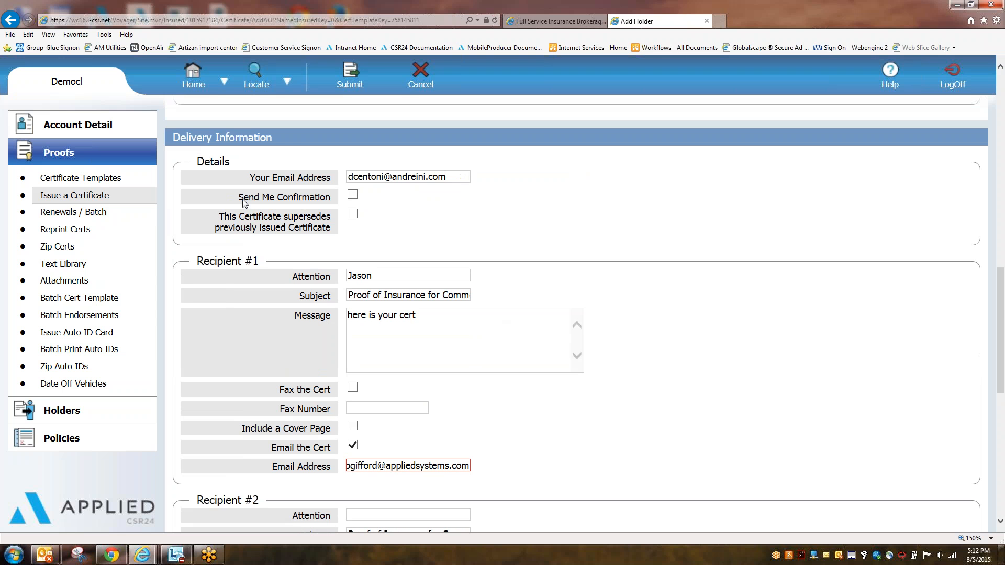
triple_click(340, 195)
left_click(352, 195)
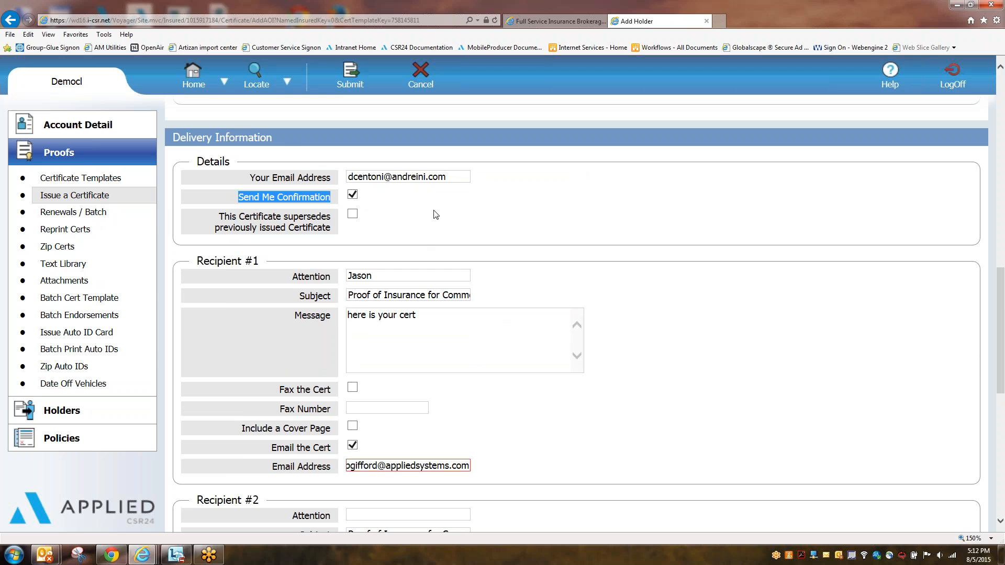
left_click(599, 294)
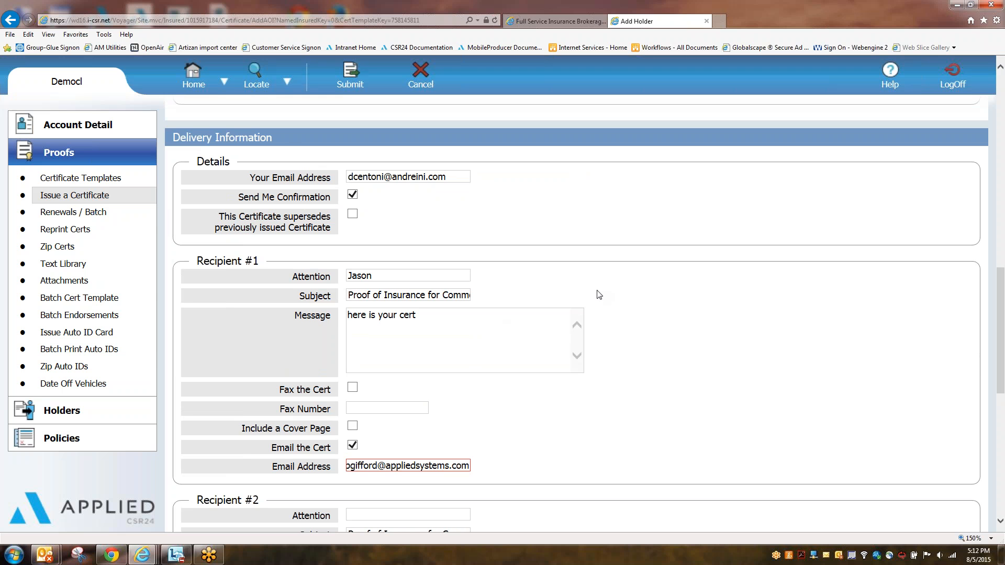
scroll(560, 440, "down", 1)
scroll(561, 440, "down", 3)
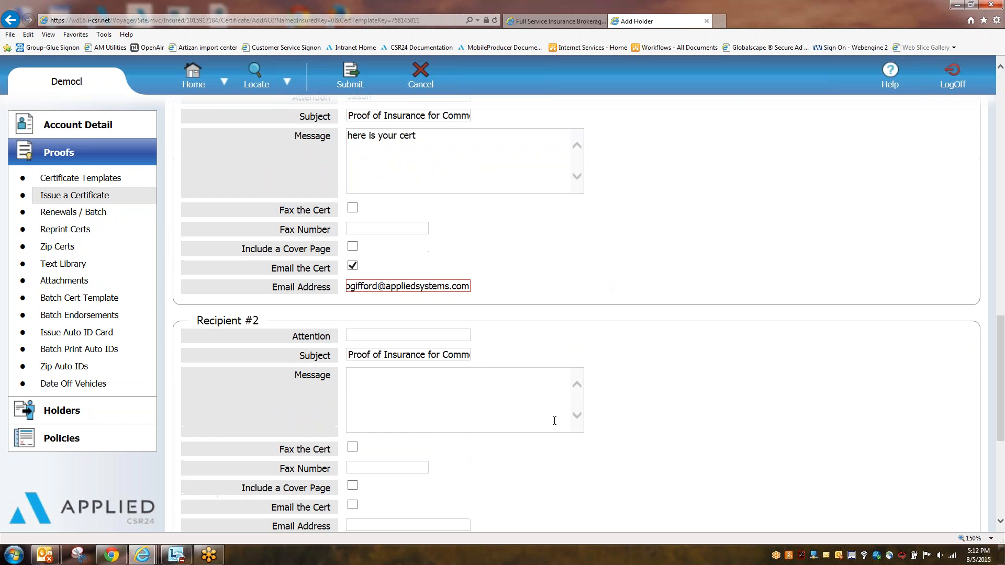
scroll(555, 422, "up", 5)
left_click(352, 269)
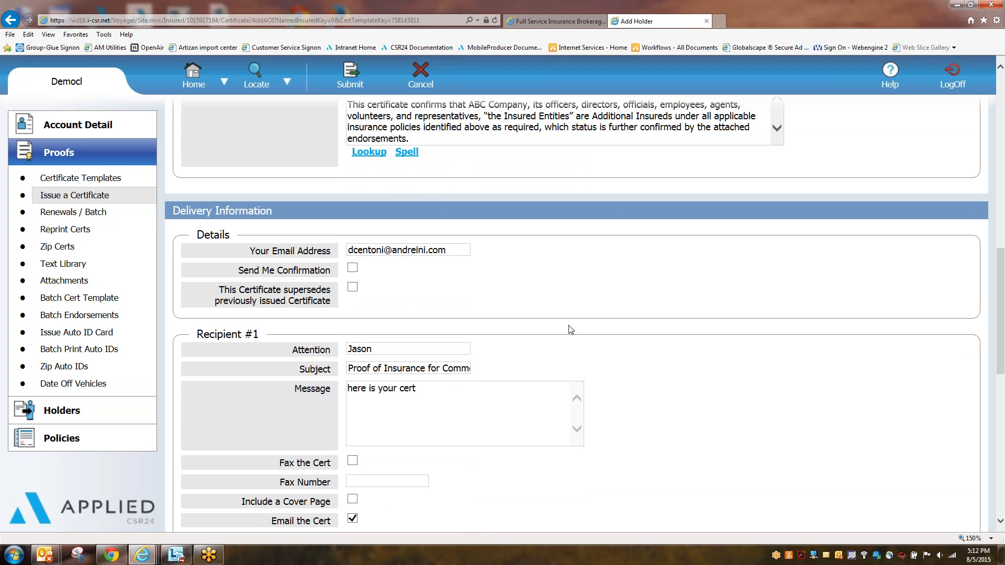
scroll(335, 314, "down", 5)
scroll(323, 335, "down", 1)
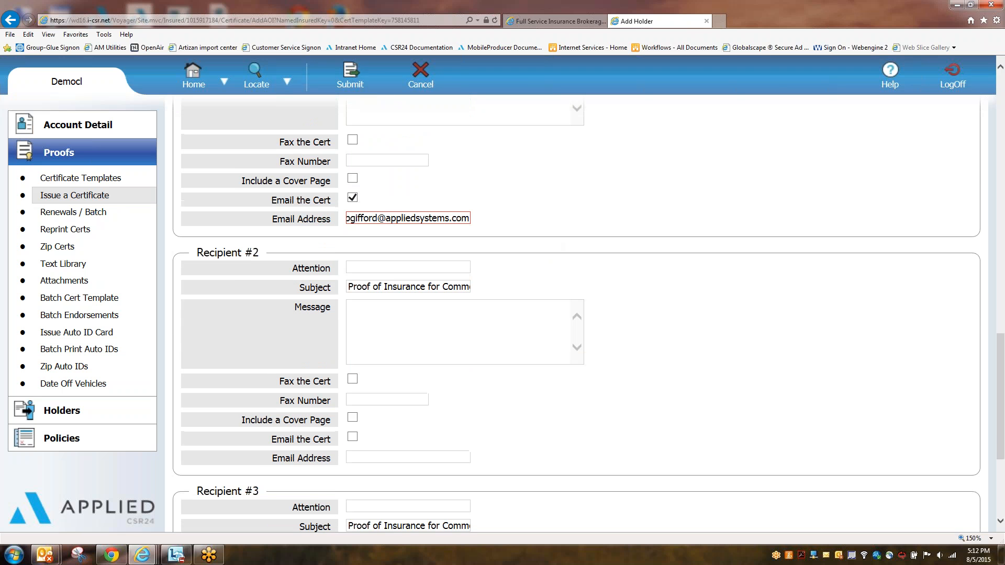
scroll(415, 382, "down", 3)
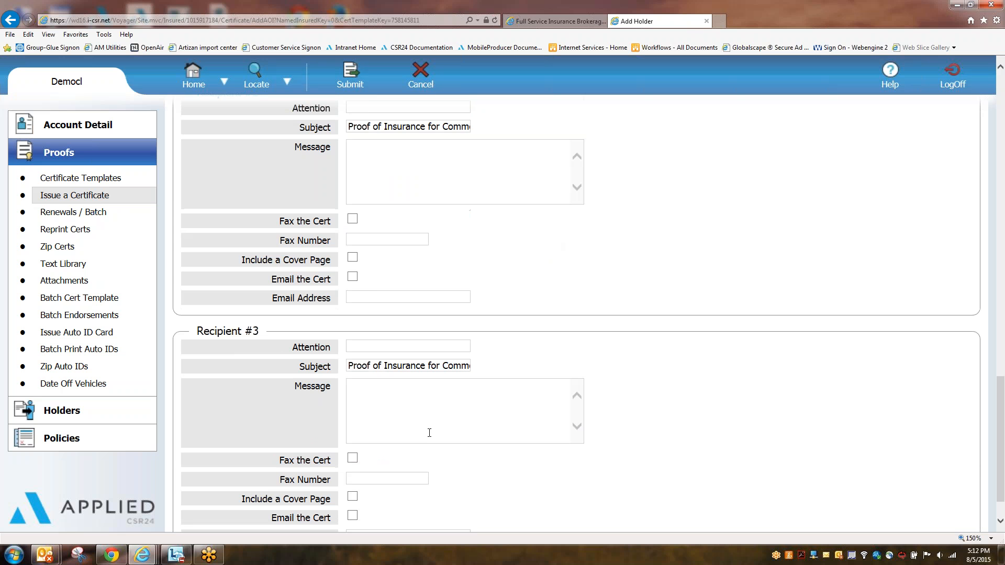
scroll(429, 433, "up", 15)
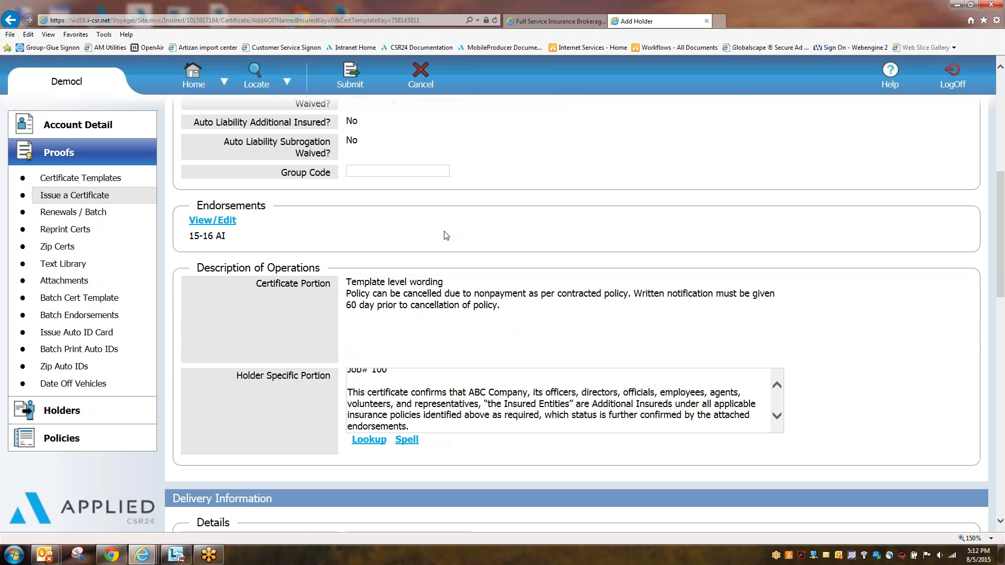
Step: Submit the certificate for e-mailing and open the issued certificate PDF
left_click(358, 77)
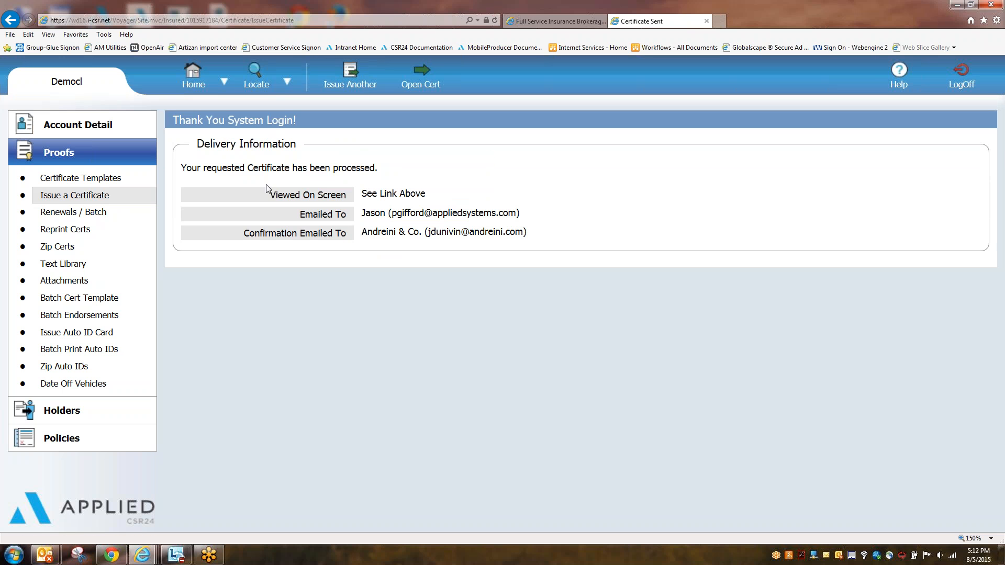
left_click_drag(276, 195, 453, 207)
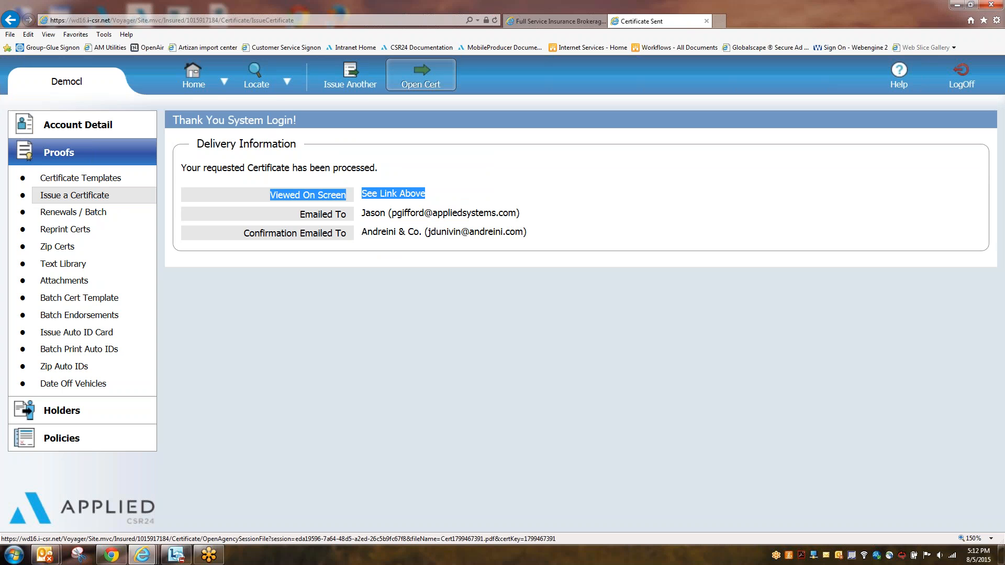
left_click(424, 78)
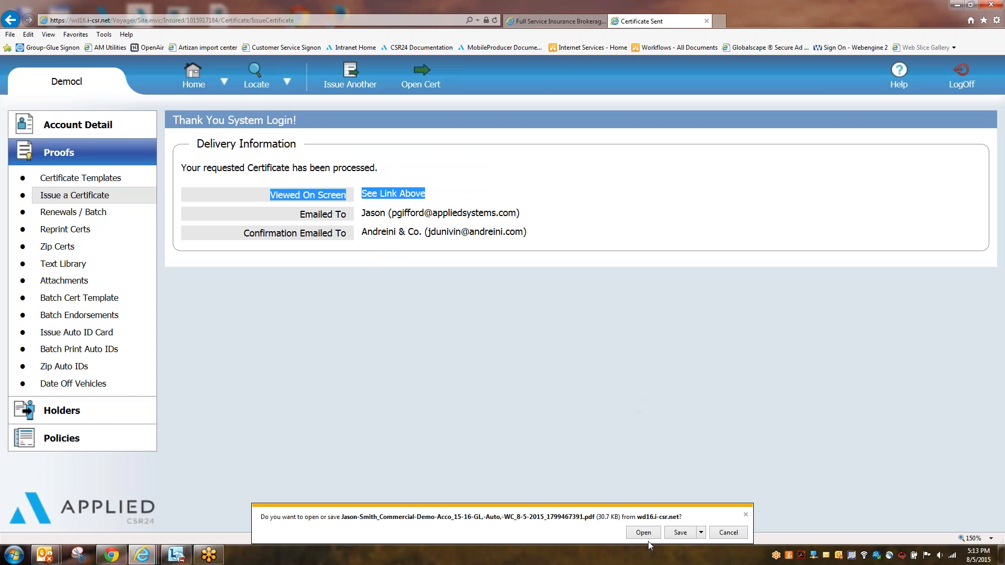
left_click(645, 535)
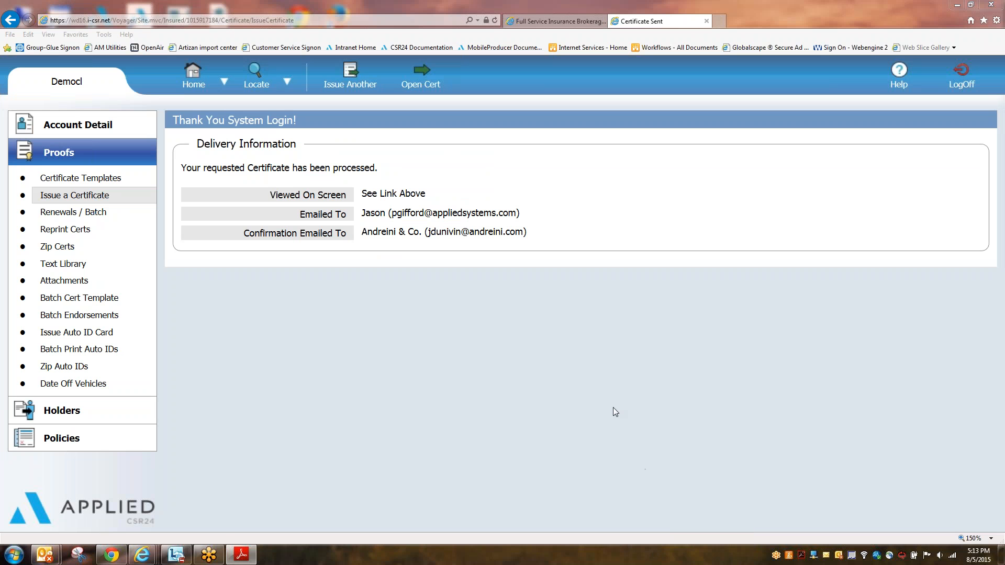
Step: Maximize the Adobe Reader window and look over the certificate's coverage section
left_click_drag(974, 46, 651, 7)
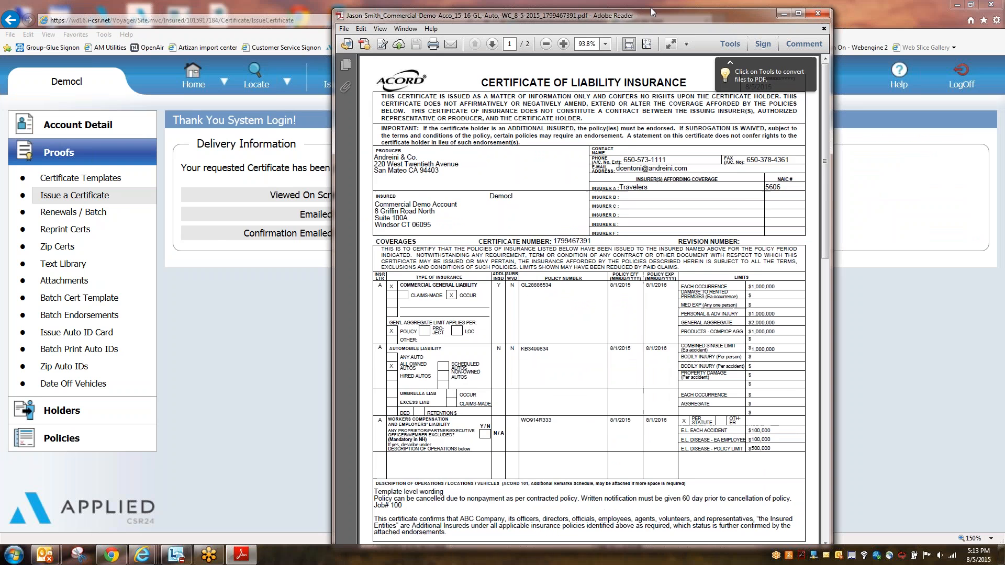
left_click(797, 15)
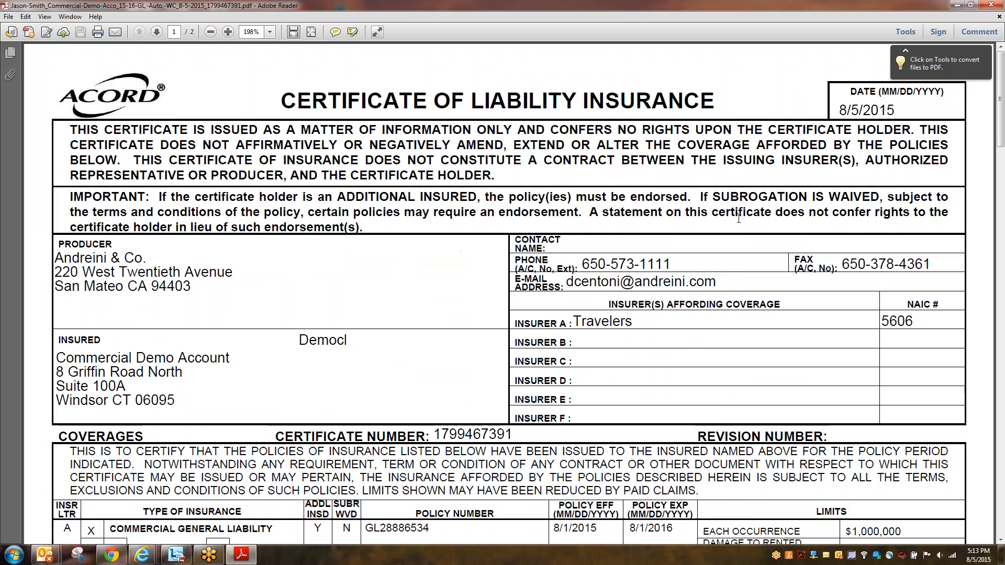
scroll(738, 219, "down", 5)
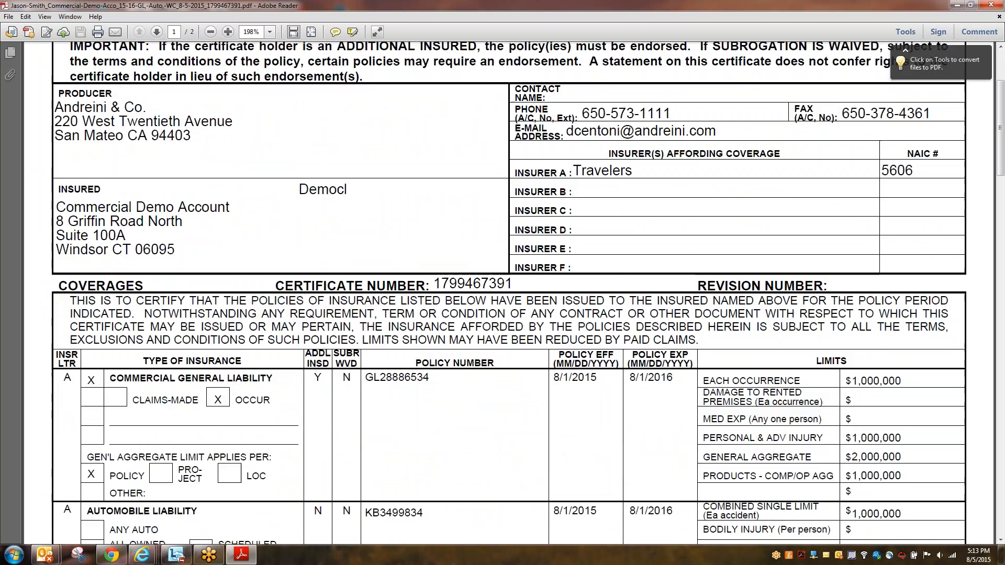
scroll(739, 225, "down", 1)
left_click_drag(738, 225, 329, 278)
left_click(374, 277)
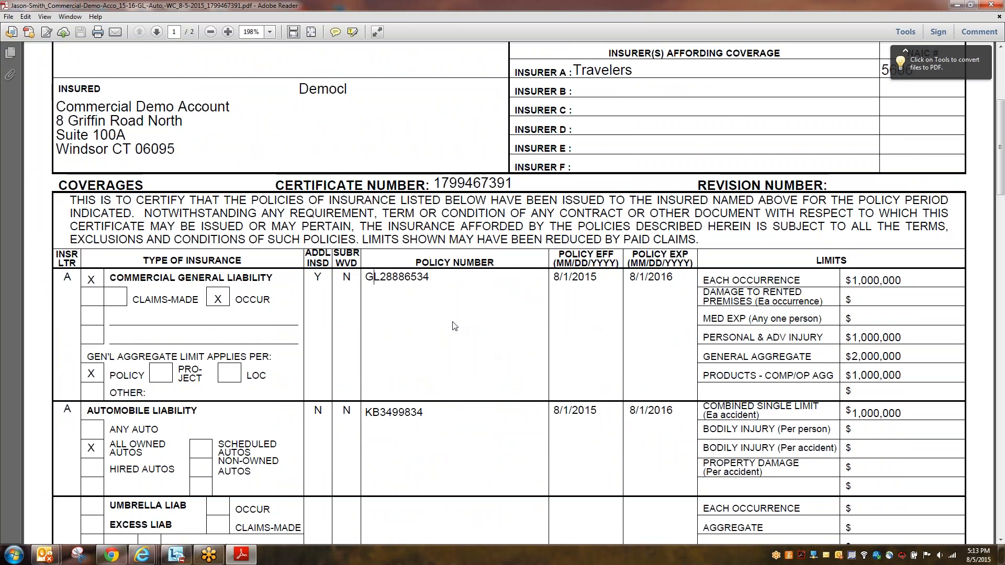
Step: Review the Description of Operations with Job# 100 and its cancellation wording
scroll(469, 330, "down", 3)
scroll(471, 329, "down", 3)
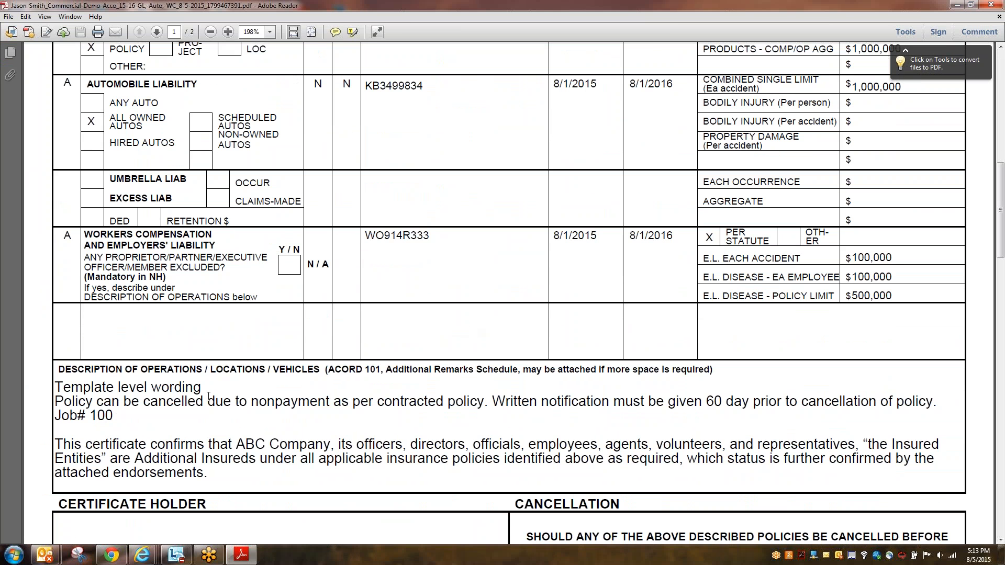
left_click_drag(207, 402, 56, 388)
left_click_drag(123, 402, 86, 417)
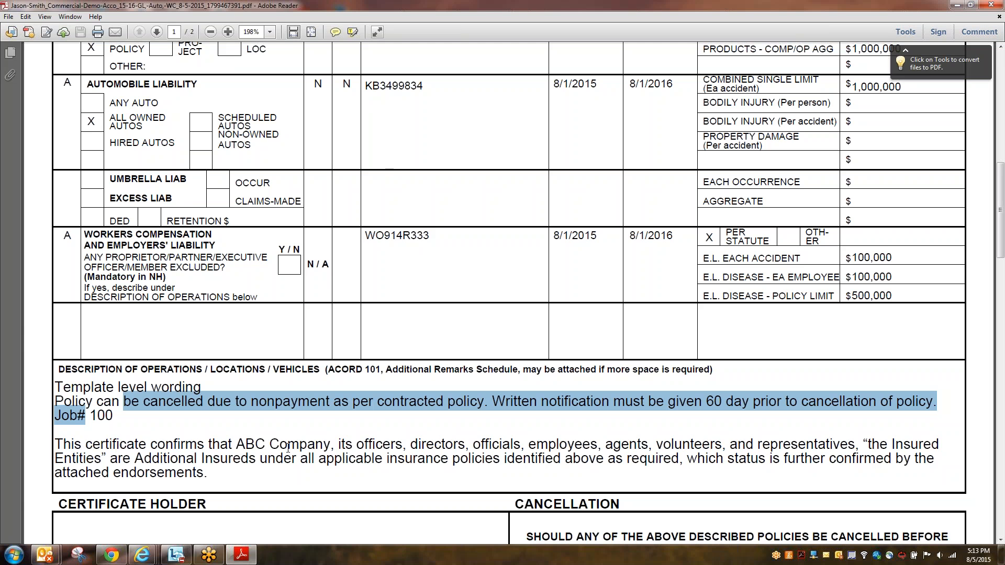
scroll(288, 449, "down", 12)
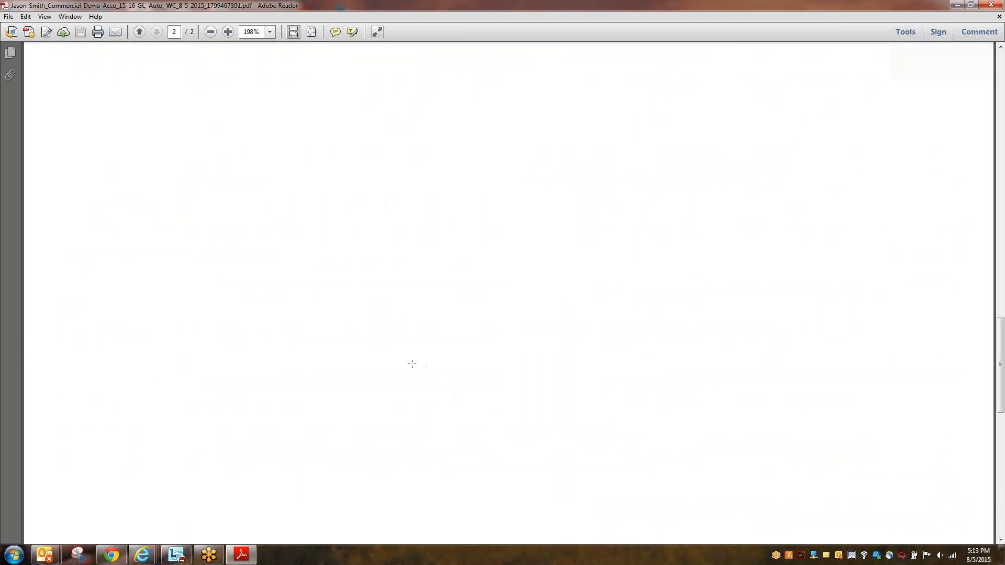
scroll(411, 361, "up", 10)
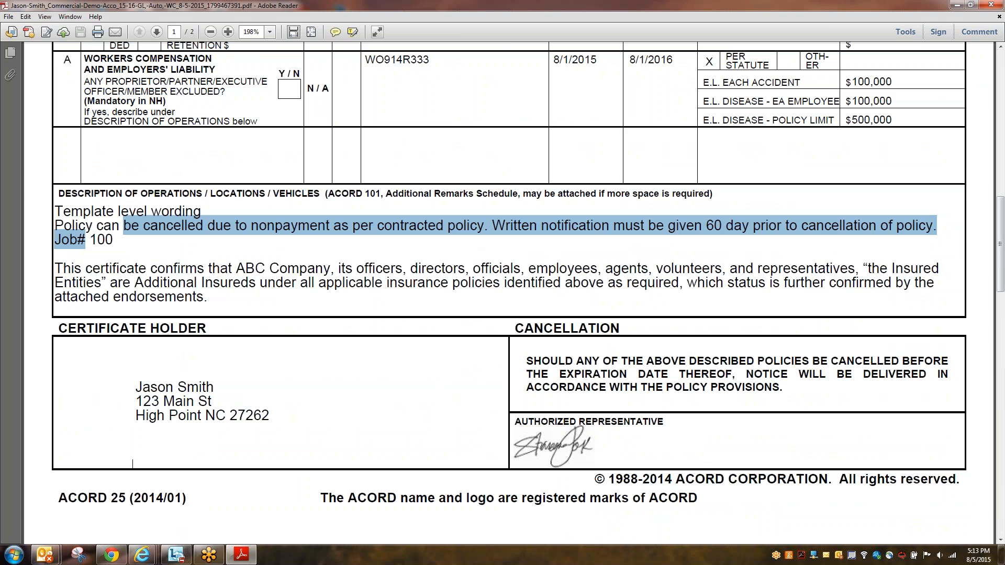
left_click_drag(1000, 247, 990, 48)
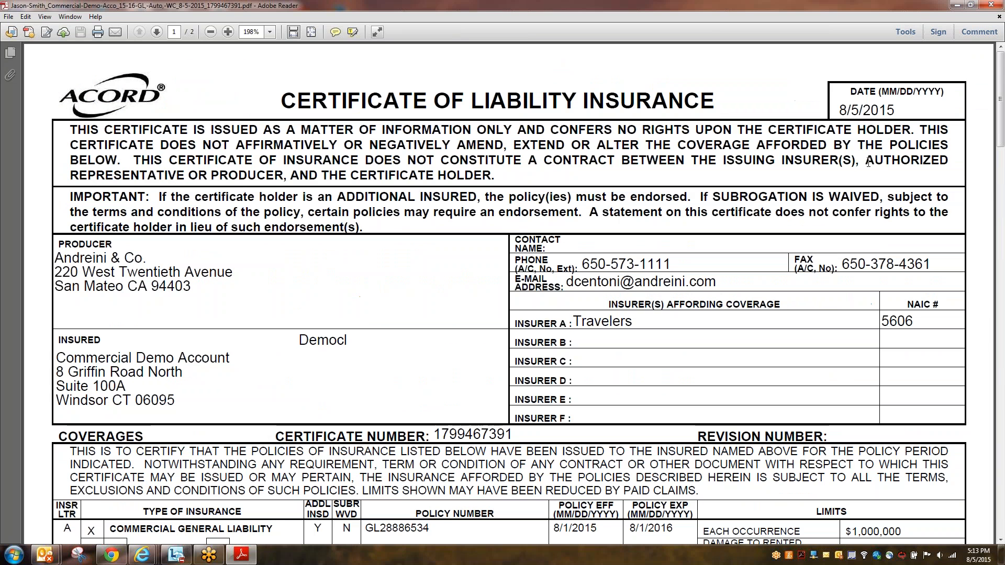
Step: Close the certificate, highlight the Emailed To and Confirmation recipients, then start another certificate
left_click(991, 5)
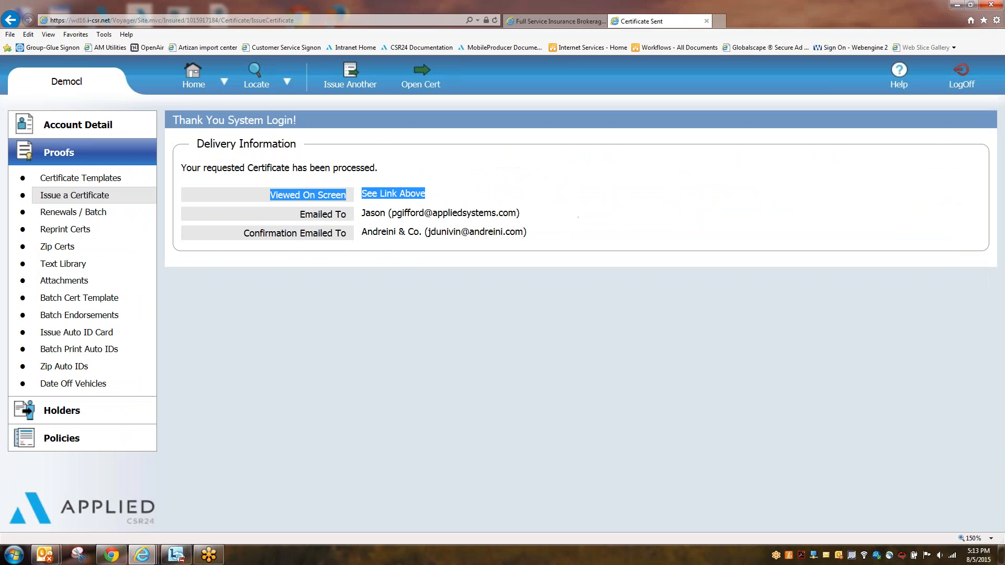
left_click_drag(304, 212, 542, 213)
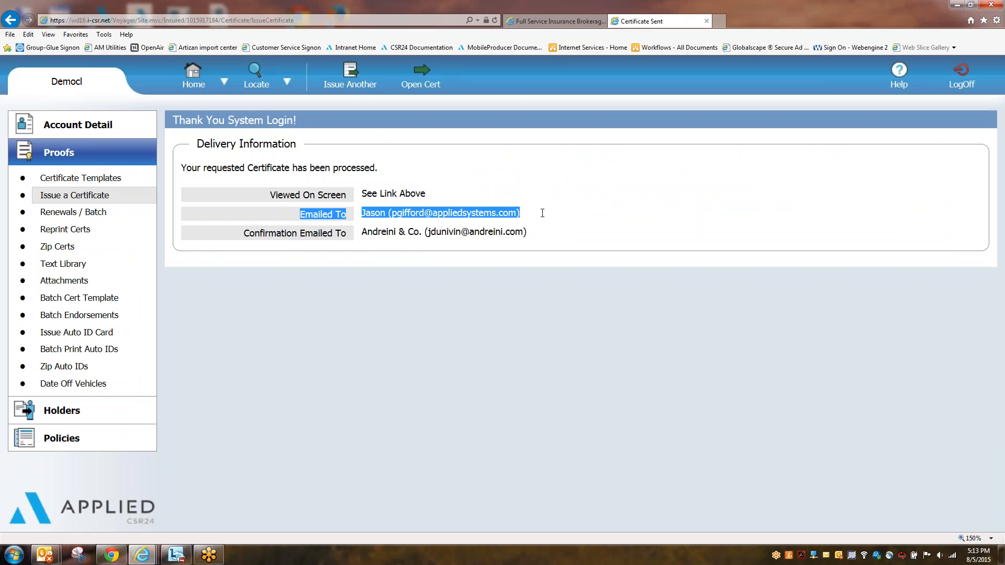
left_click_drag(242, 233, 539, 238)
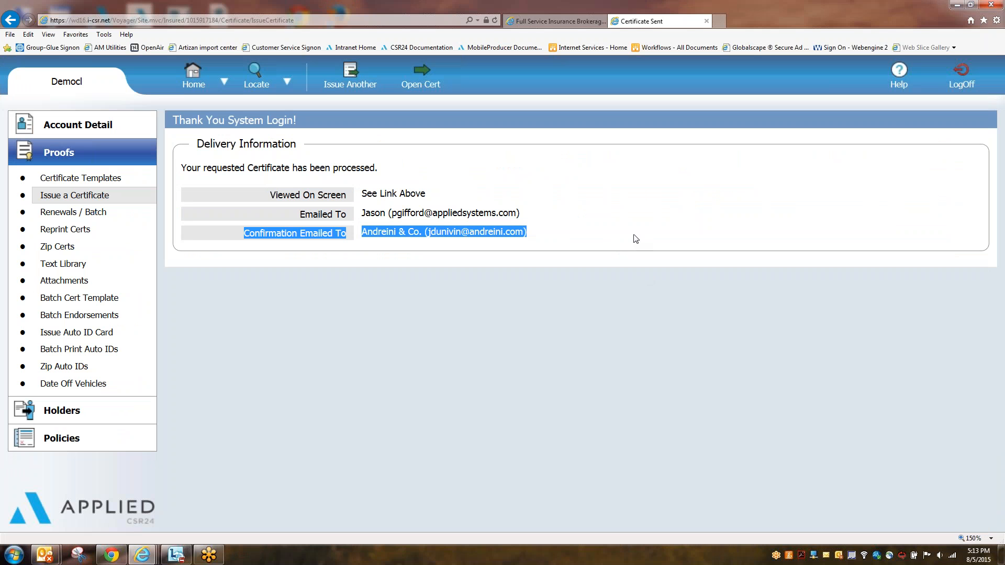
left_click(651, 325)
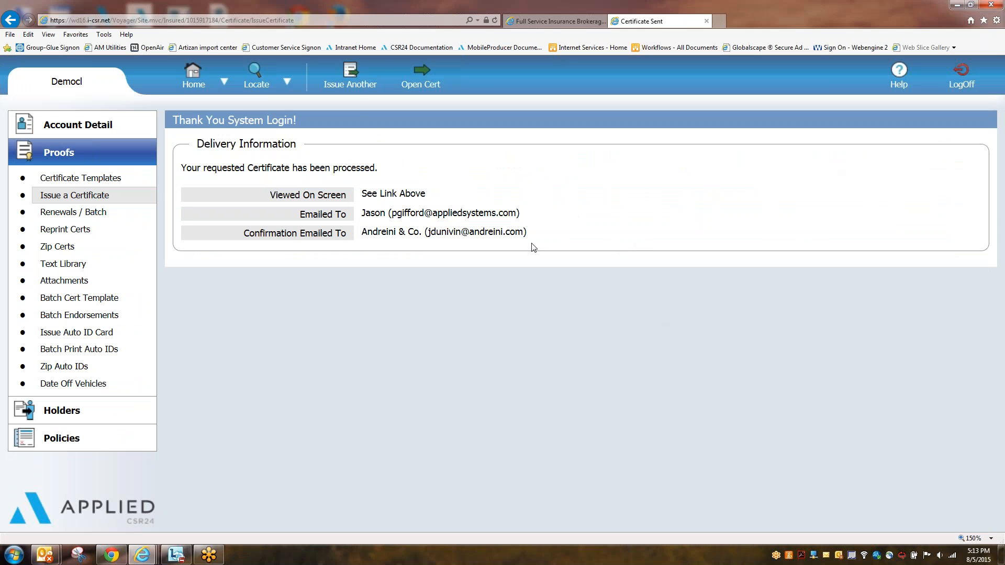
left_click(356, 86)
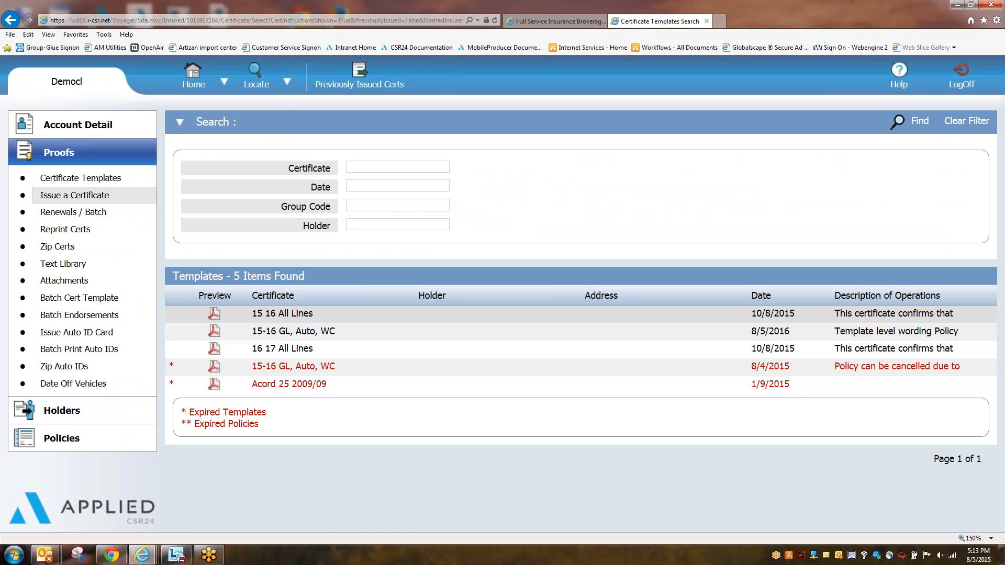
Step: Choose the 15-16 GL, Auto, WC template and search holders by the holder's name
left_click(304, 336)
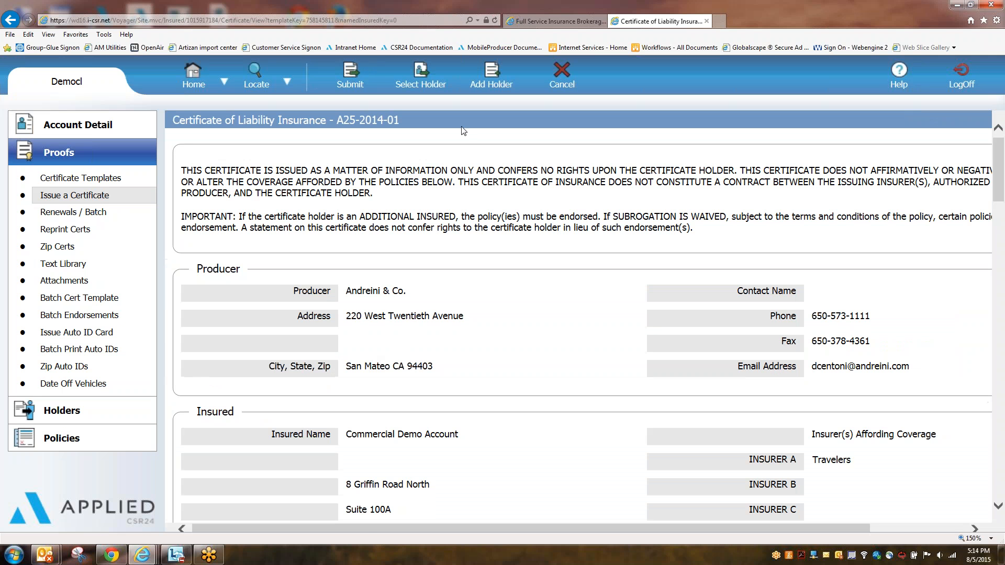
left_click(351, 80)
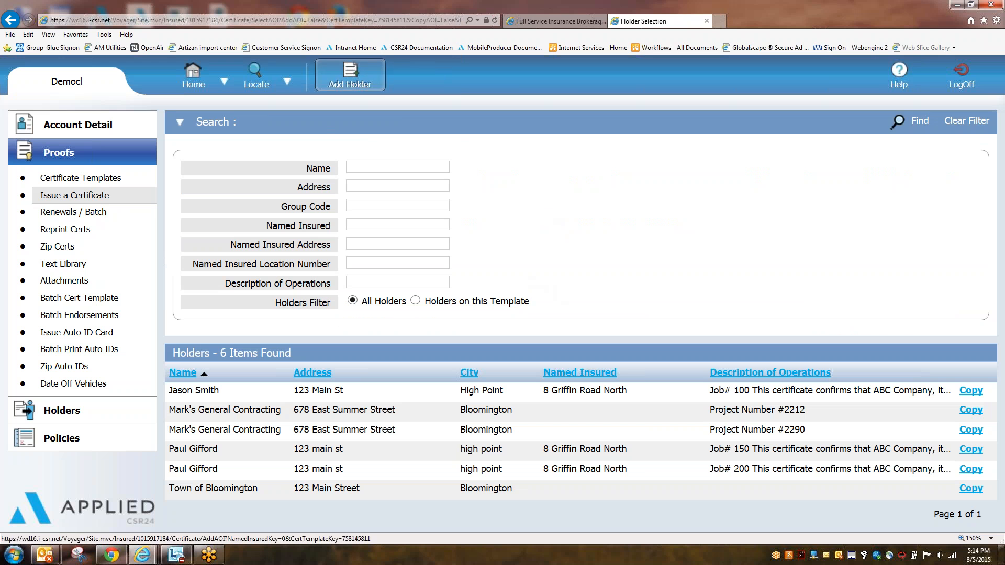
left_click(369, 165)
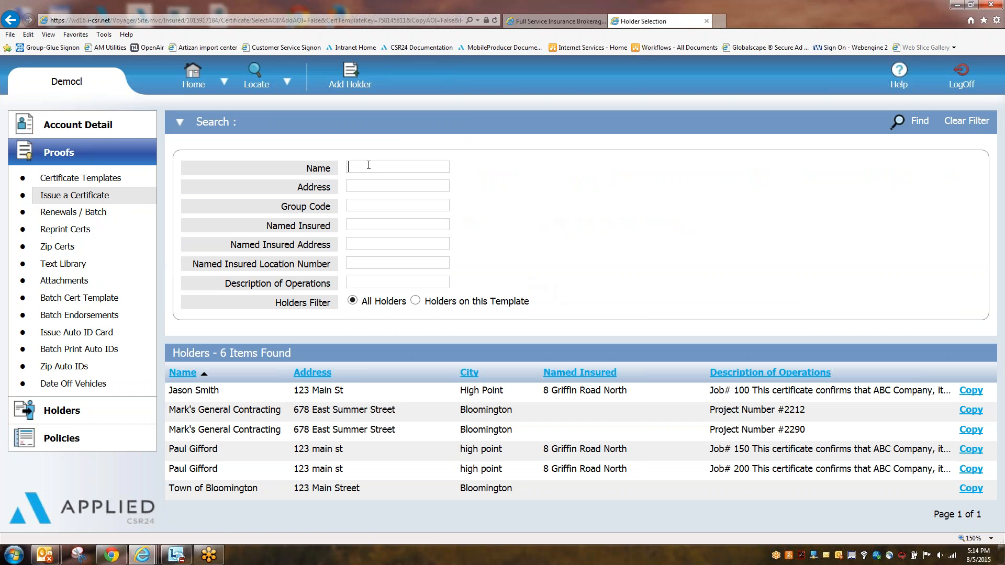
type("jason")
key("Return")
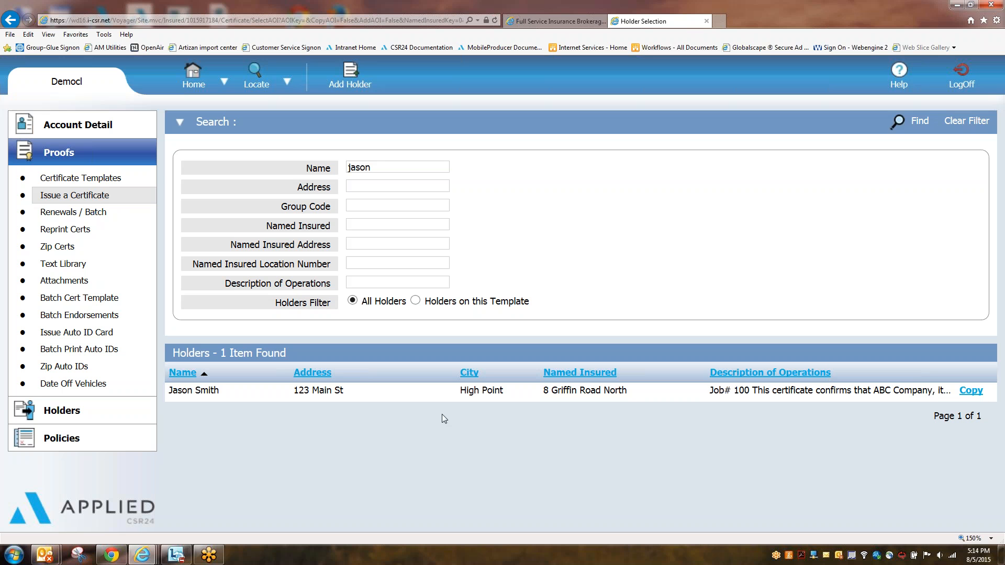
Step: Change the holder description from Job# 100 to Job# 150 and issue the certificate
left_click(475, 392)
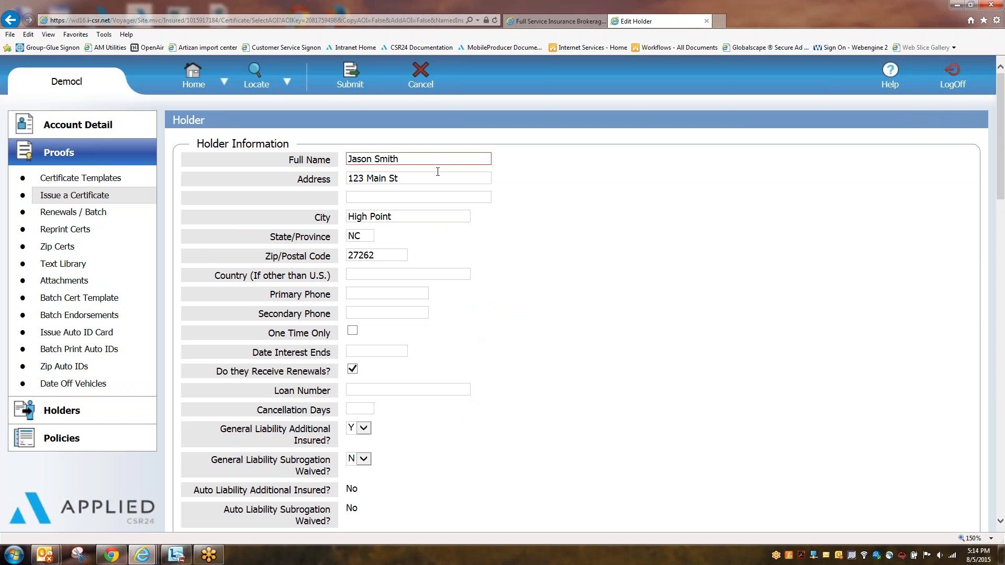
scroll(347, 309, "down", 5)
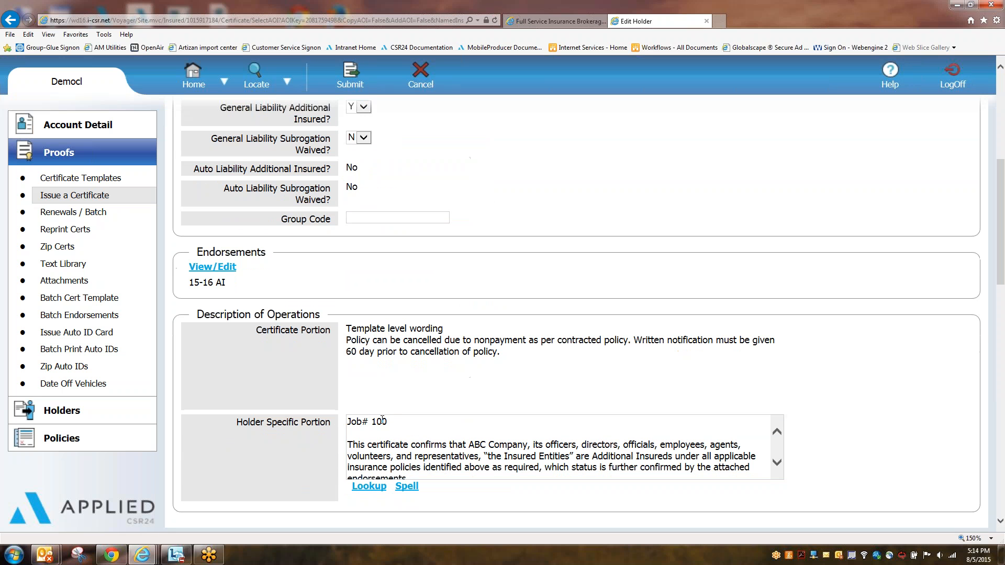
key("BackSpace")
type("5")
scroll(474, 392, "down", 5)
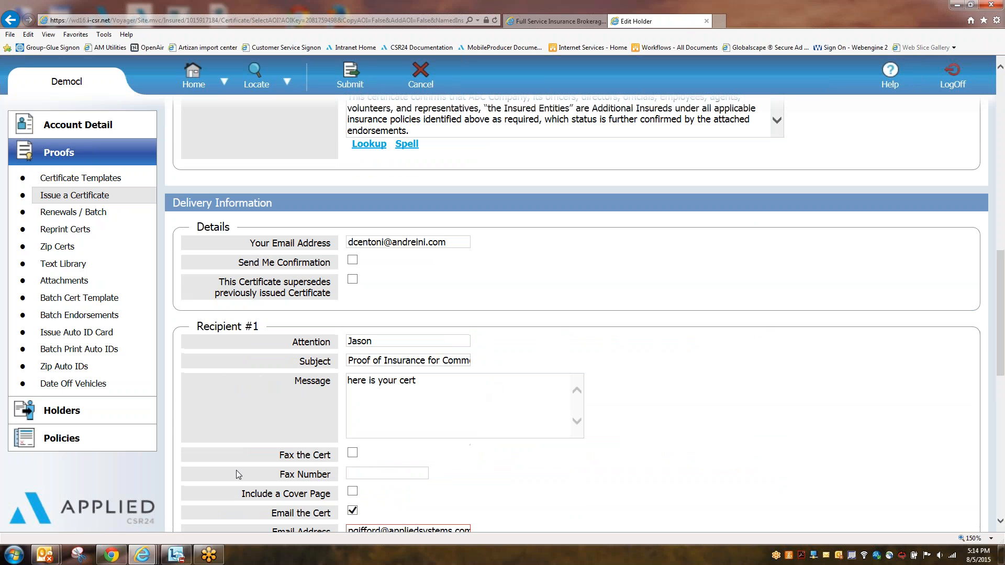
left_click(361, 81)
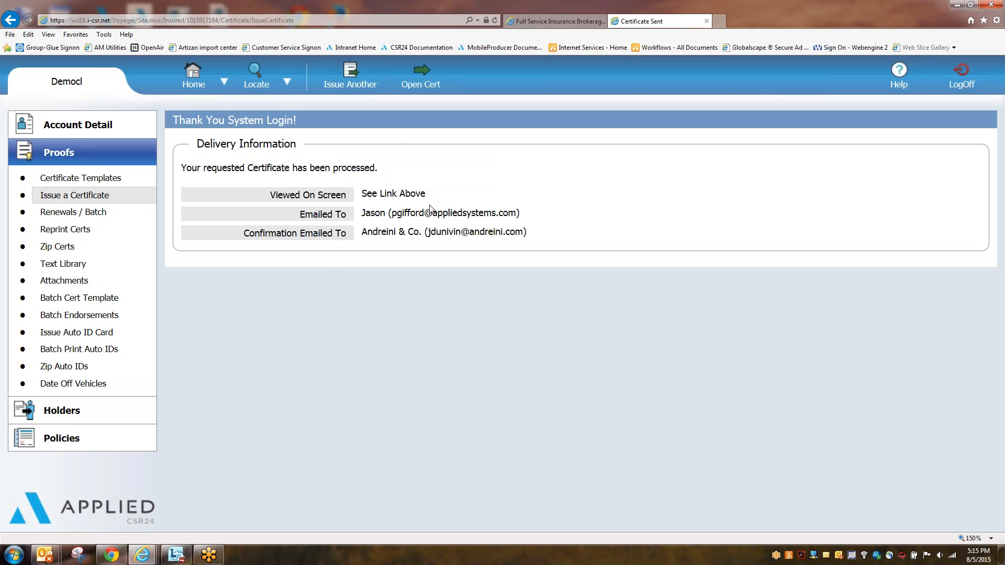
double_click(367, 213)
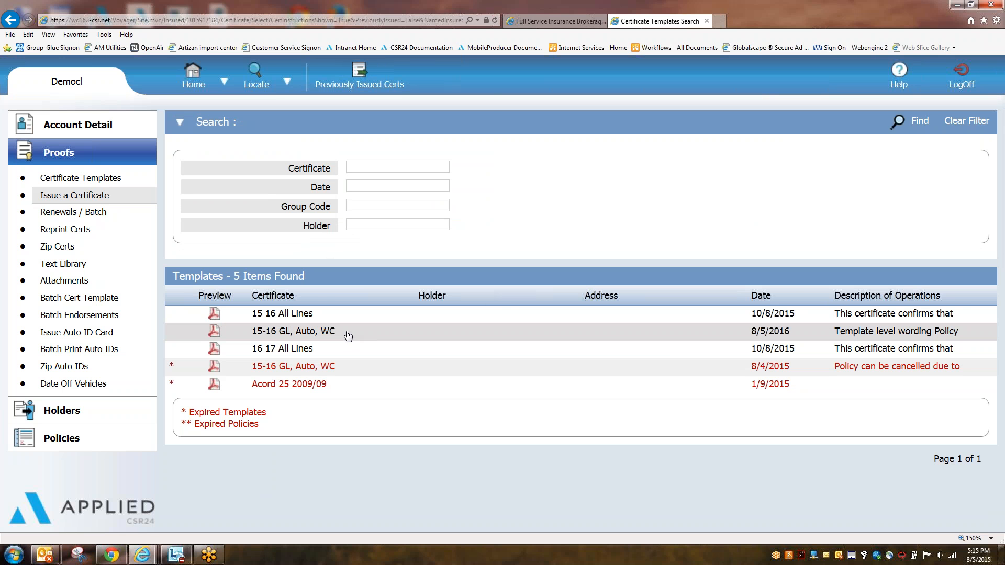
Step: Pick the 15-16 GL, Auto, WC template, search holders by name, and copy the Job# 150 holder
left_click(330, 338)
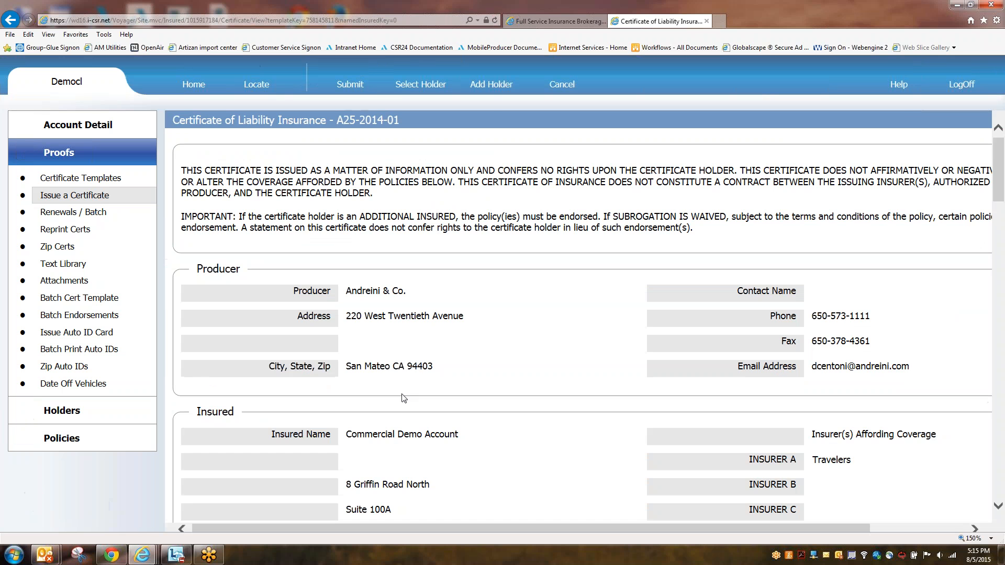
left_click(352, 85)
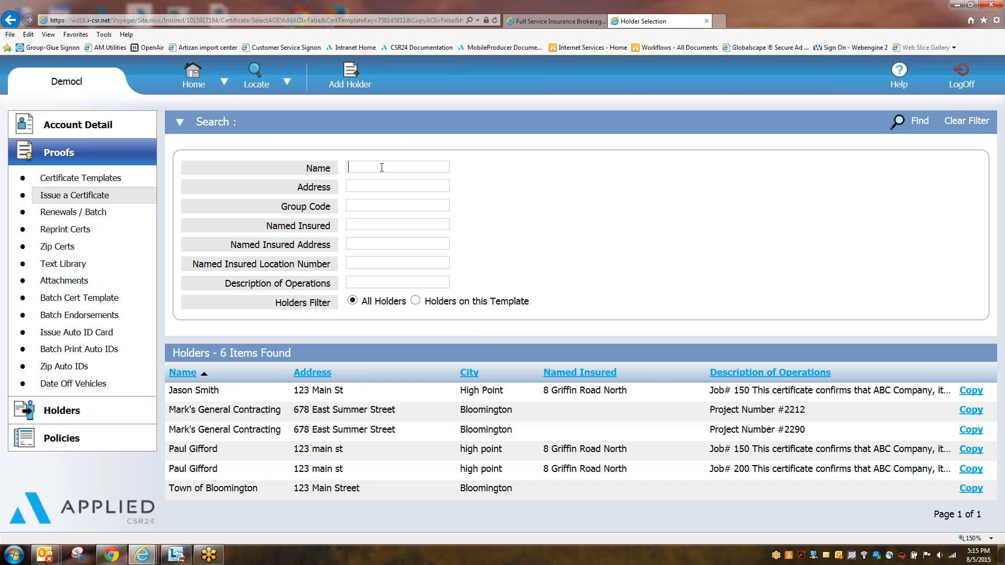
type("jason")
key("Return")
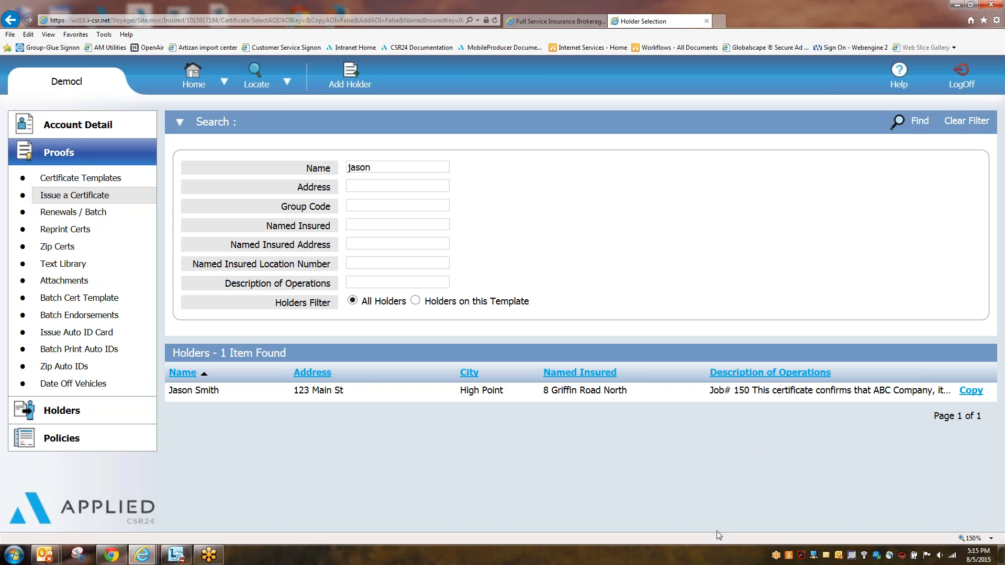
left_click(971, 391)
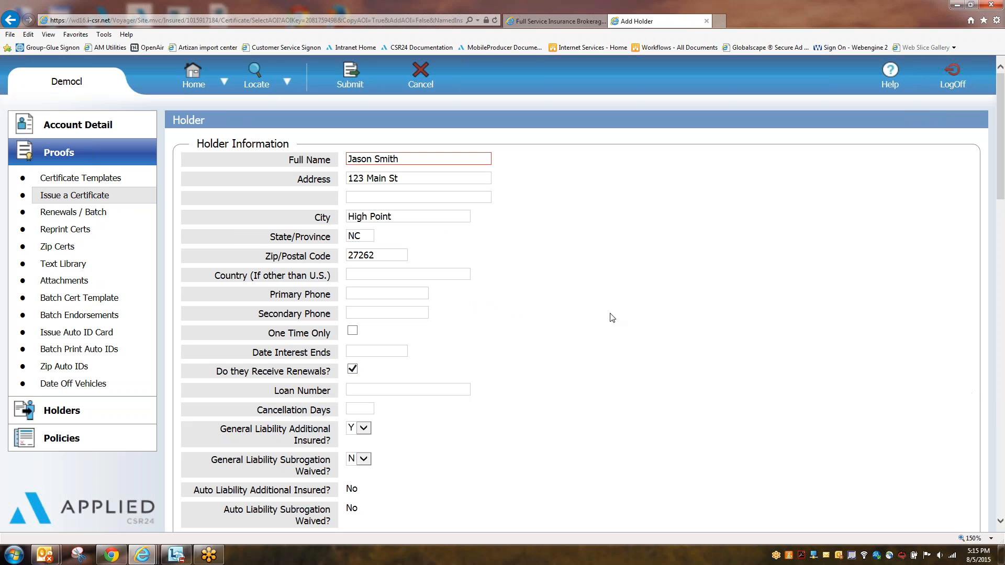
Step: Change the copied holder's description to Job# 200, issue the certificate, and start another
scroll(521, 202, "down", 1)
scroll(496, 287, "down", 5)
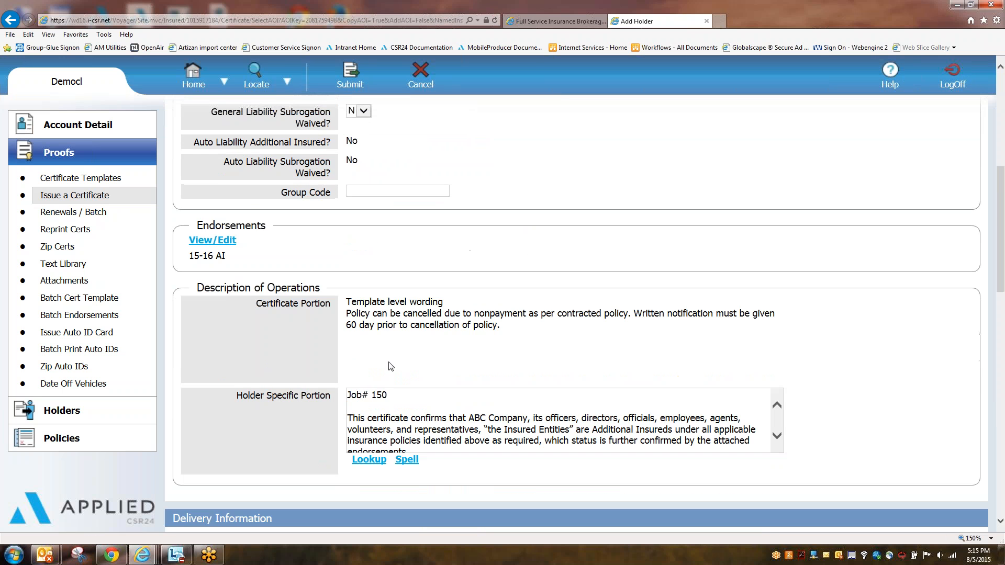
left_click_drag(388, 395, 371, 395)
type("200")
scroll(493, 141, "up", 2)
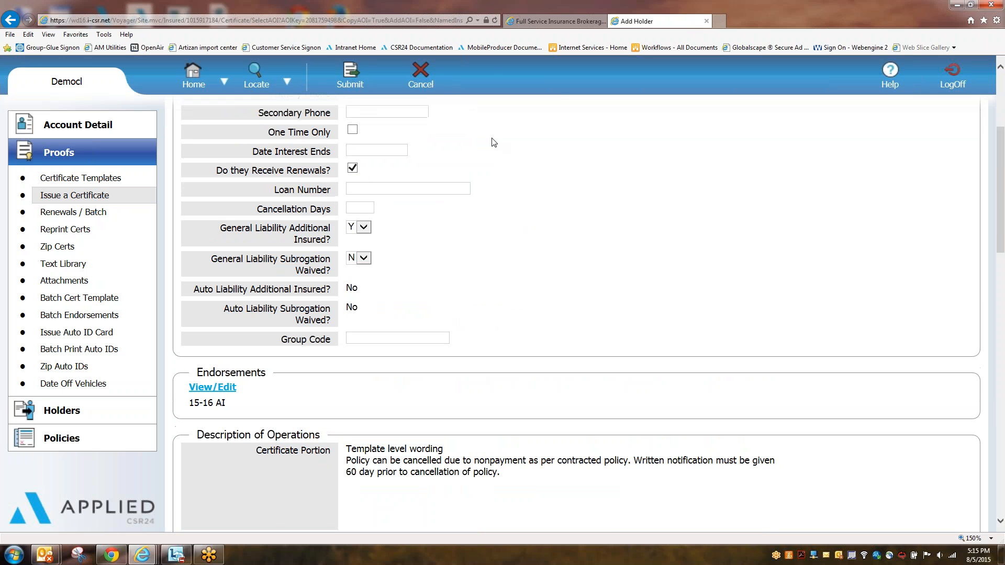
scroll(494, 141, "up", 2)
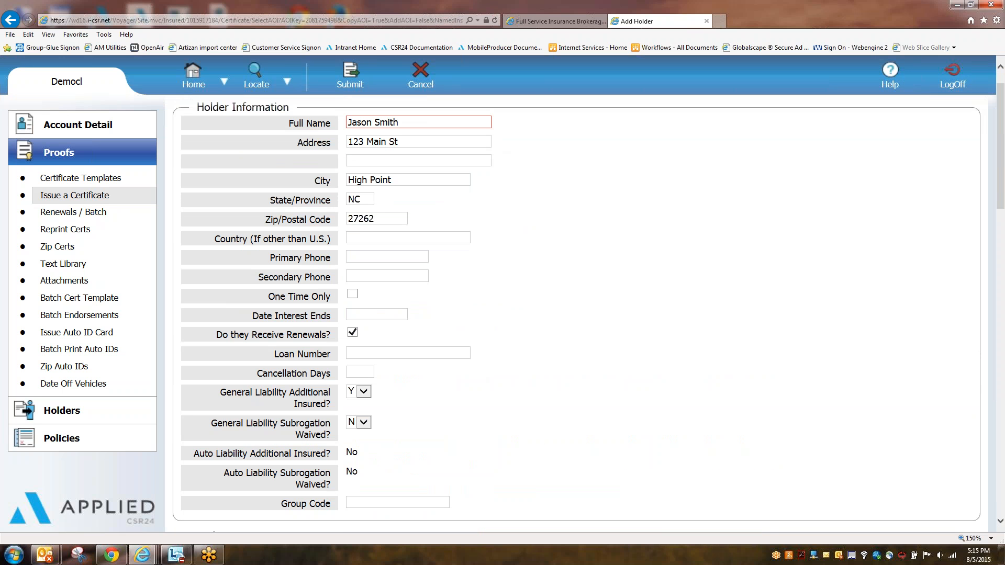
scroll(446, 440, "down", 2)
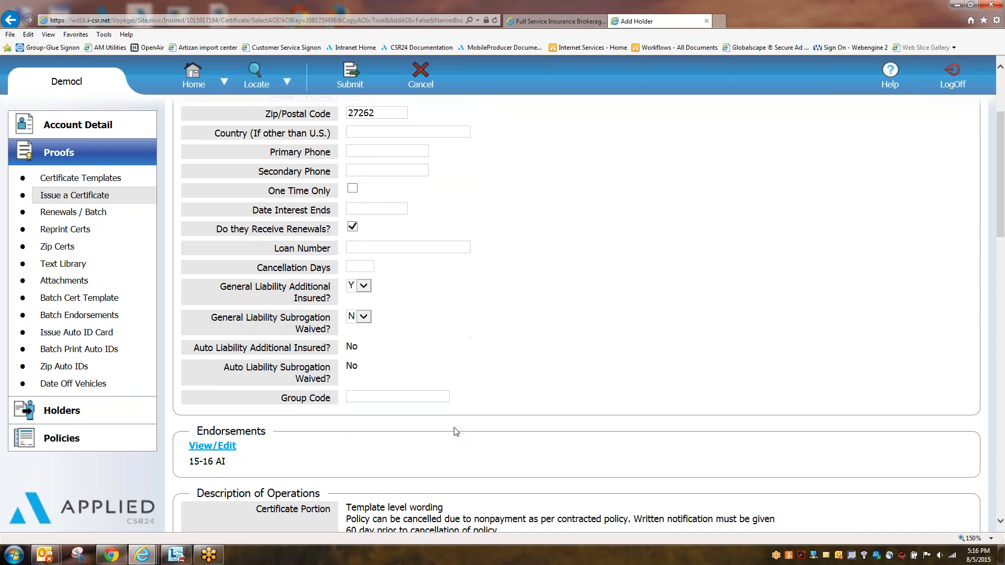
scroll(455, 432, "down", 3)
left_click(346, 78)
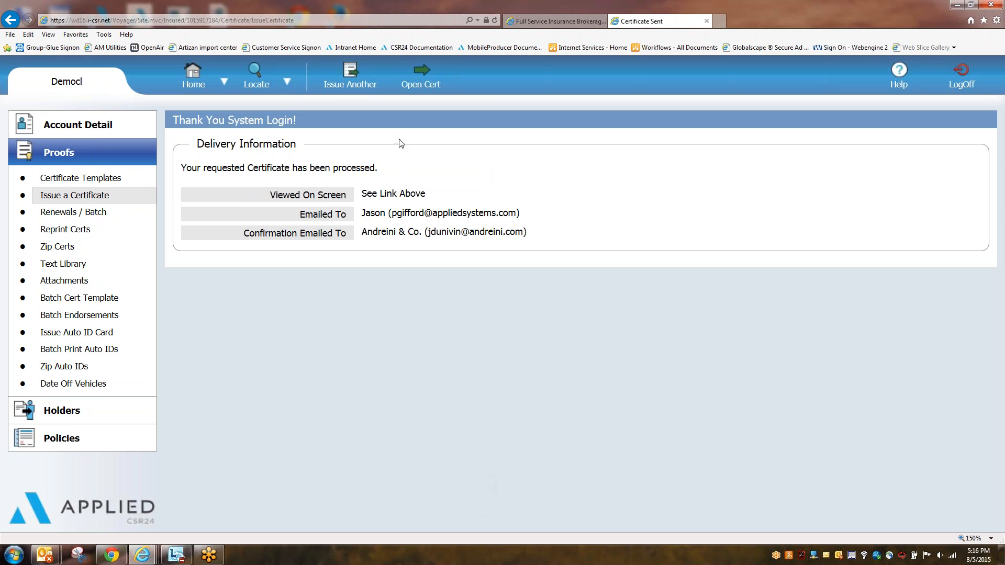
left_click(348, 78)
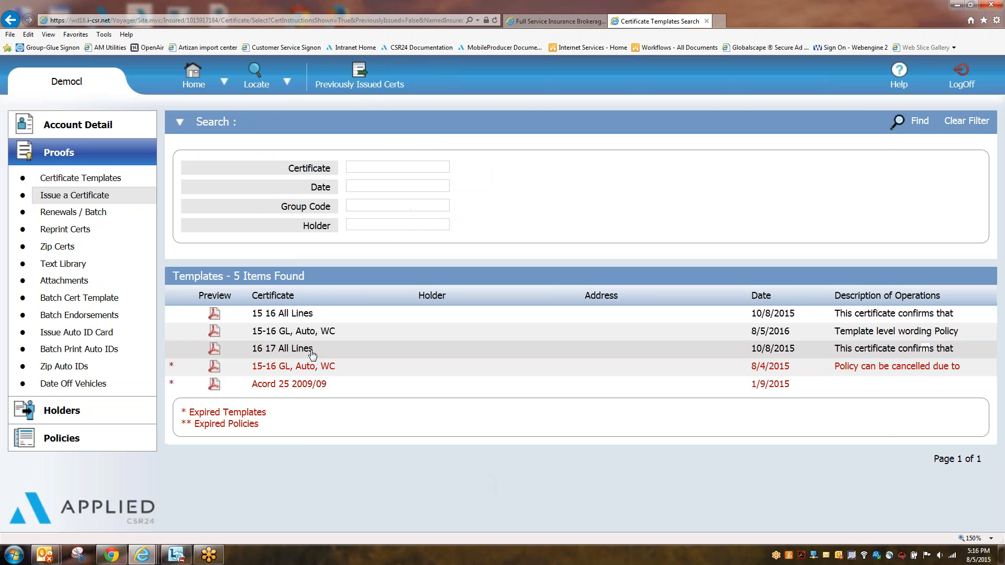
Step: Reopen the 15-16 GL, Auto, WC template and search holders by the holder's name
left_click(326, 335)
left_click(349, 83)
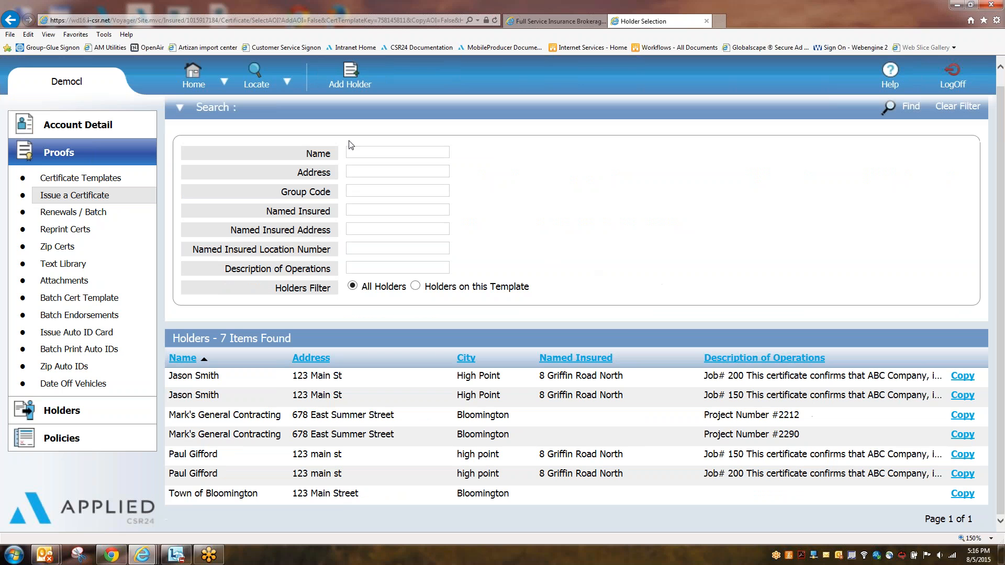
left_click(362, 153)
type("jason")
key("Return")
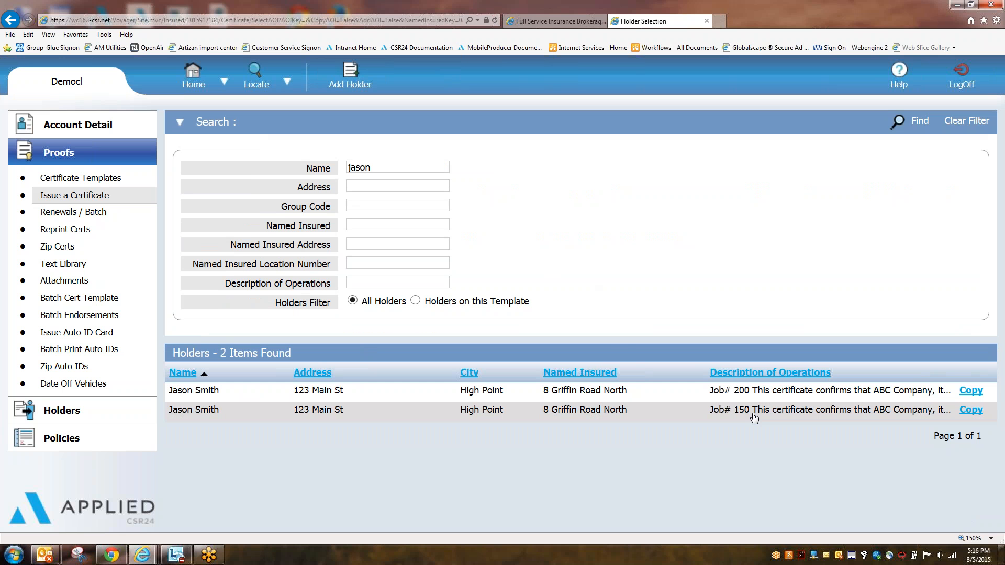
Step: Select the matching holder and keep the default named insured
mouse_move(747, 394)
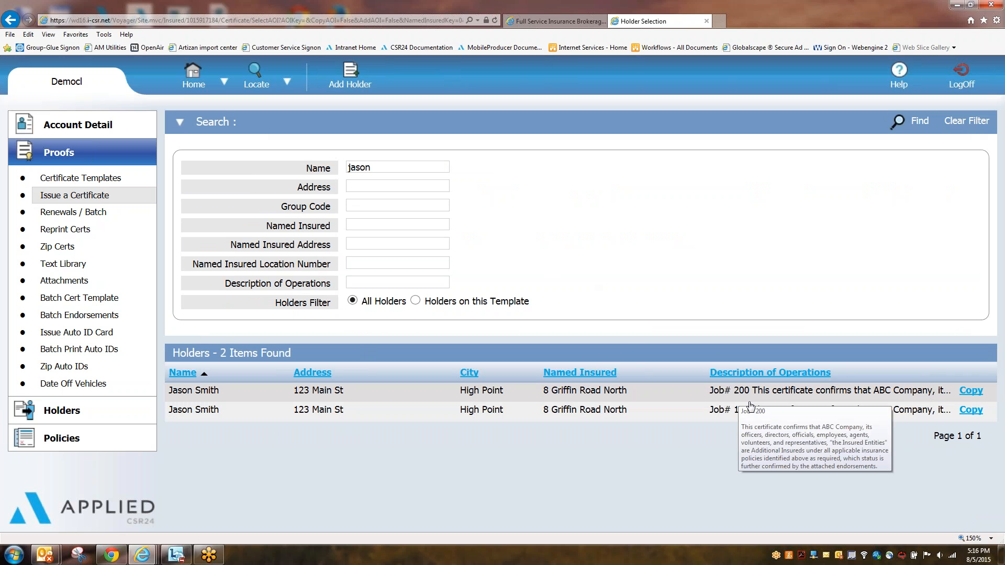
left_click(106, 197)
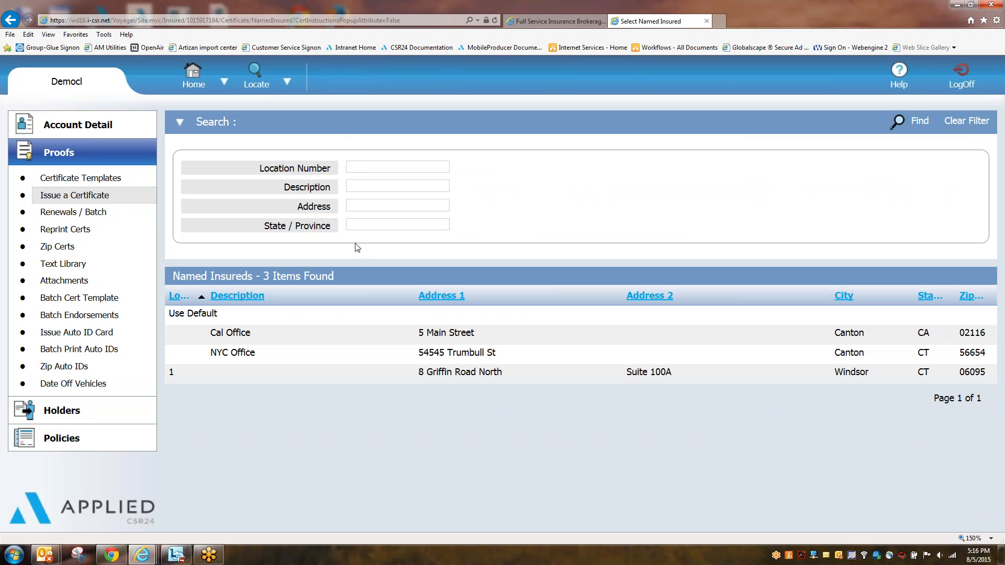
left_click(229, 316)
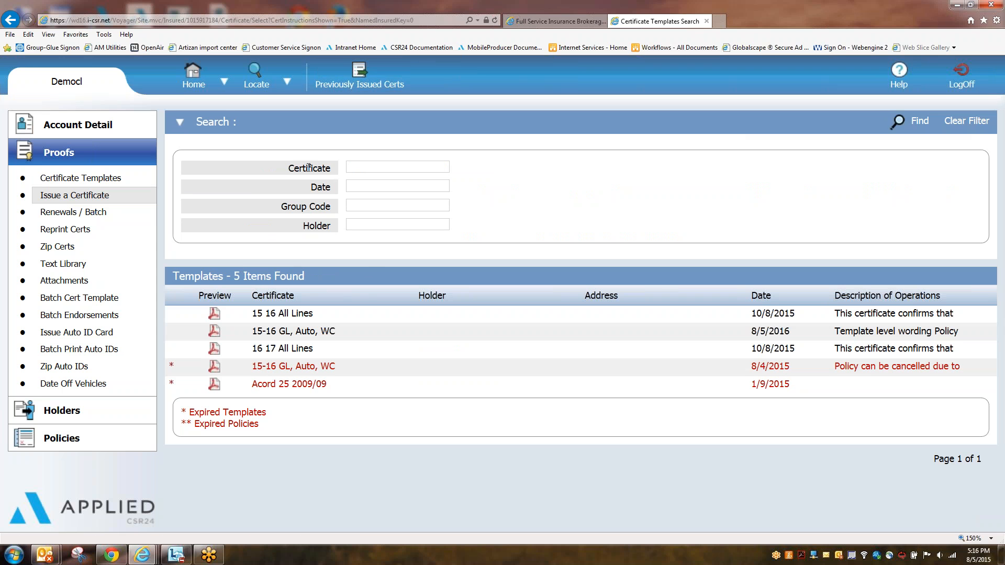
Step: Open Previously Issued Certs and filter them by the holder's name
left_click(352, 75)
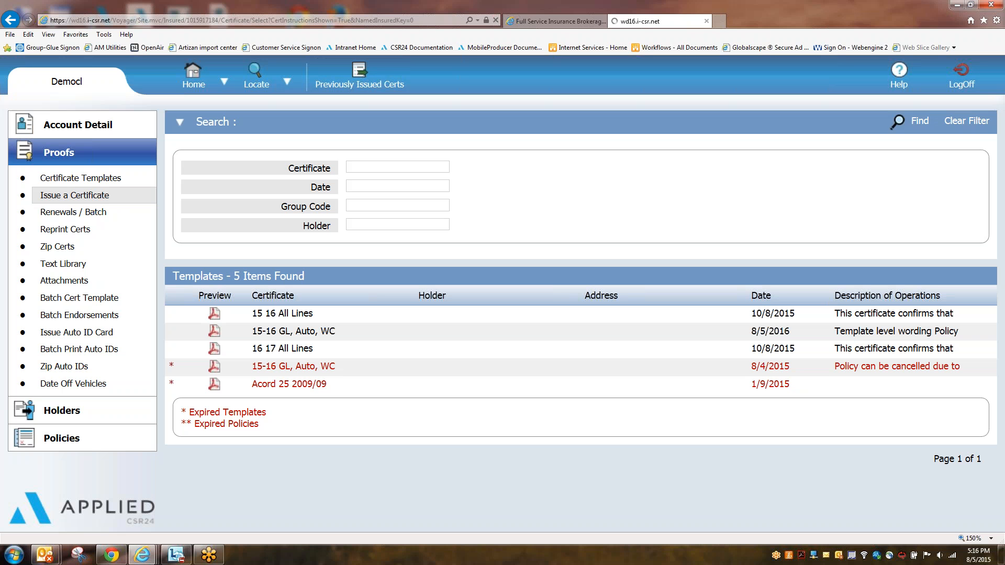
scroll(648, 291, "down", 3)
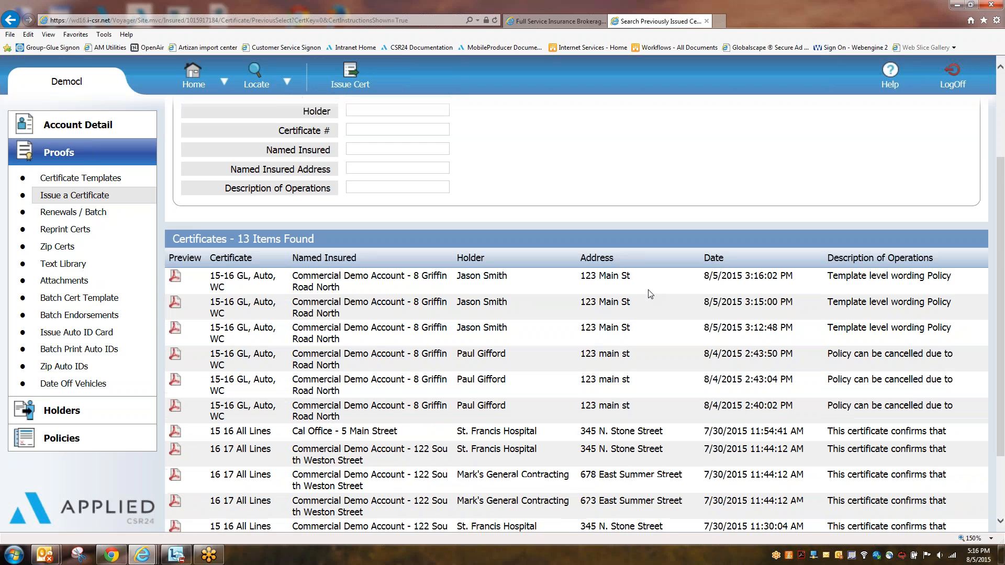
scroll(522, 262, "up", 3)
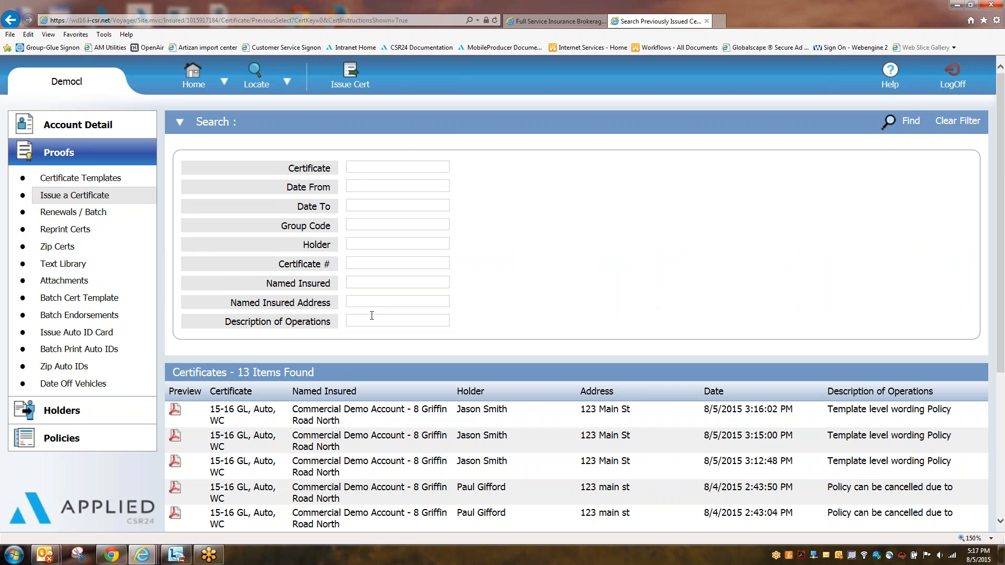
left_click(366, 243)
type("jason")
key("Return")
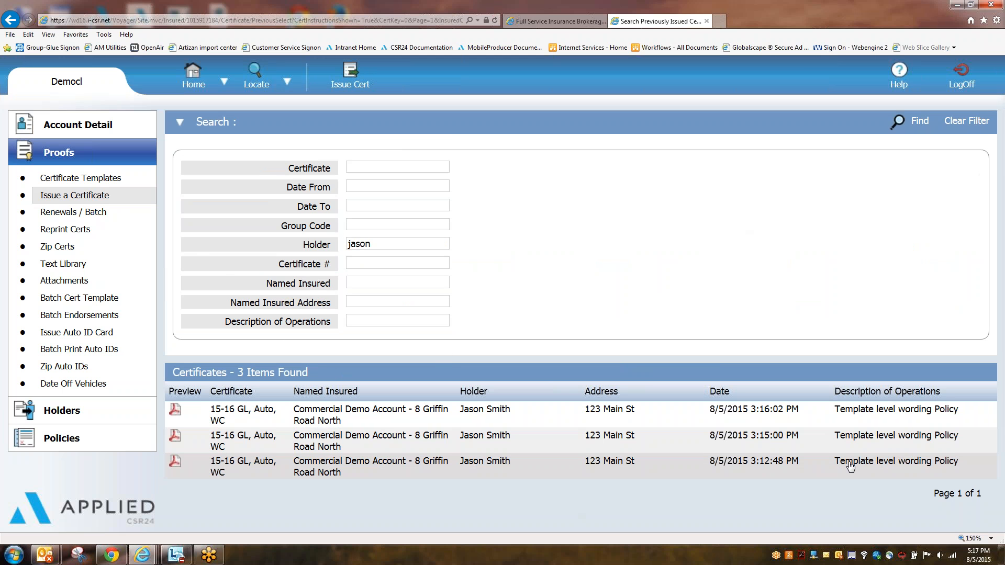
Step: Review the three 8/5/2015 certificates' descriptions and preview the most recent as a PDF
mouse_move(851, 467)
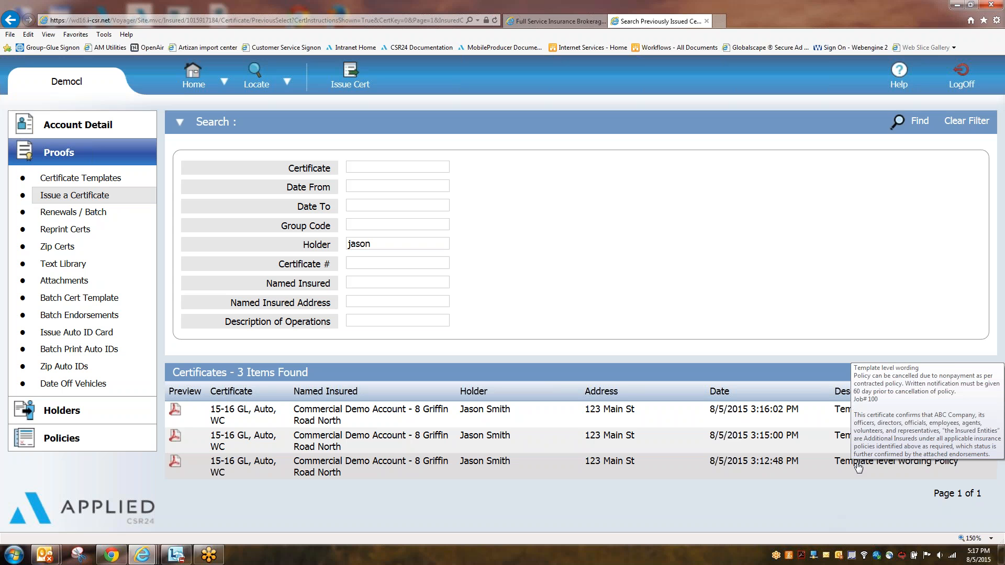
mouse_move(848, 445)
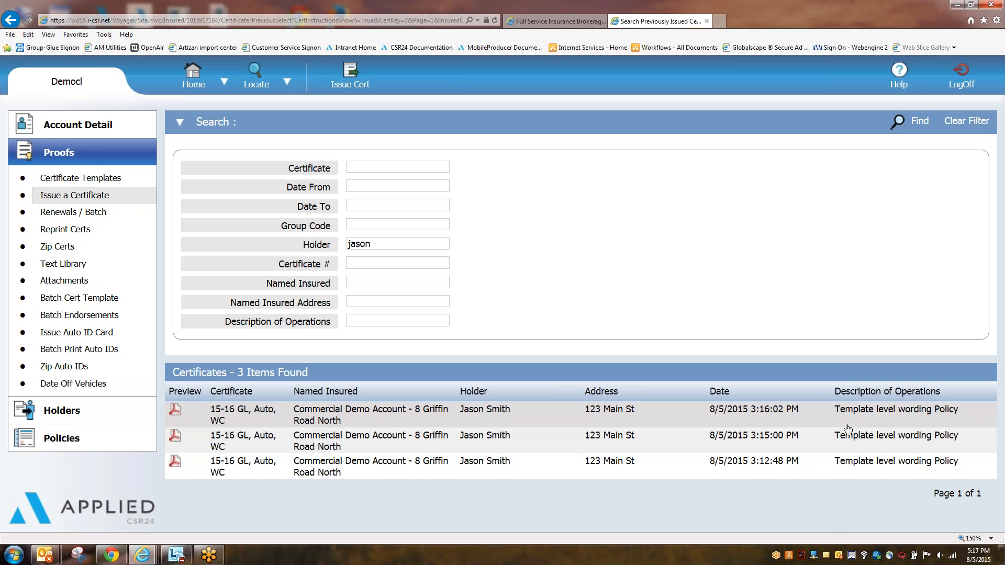
mouse_move(847, 416)
left_click(176, 414)
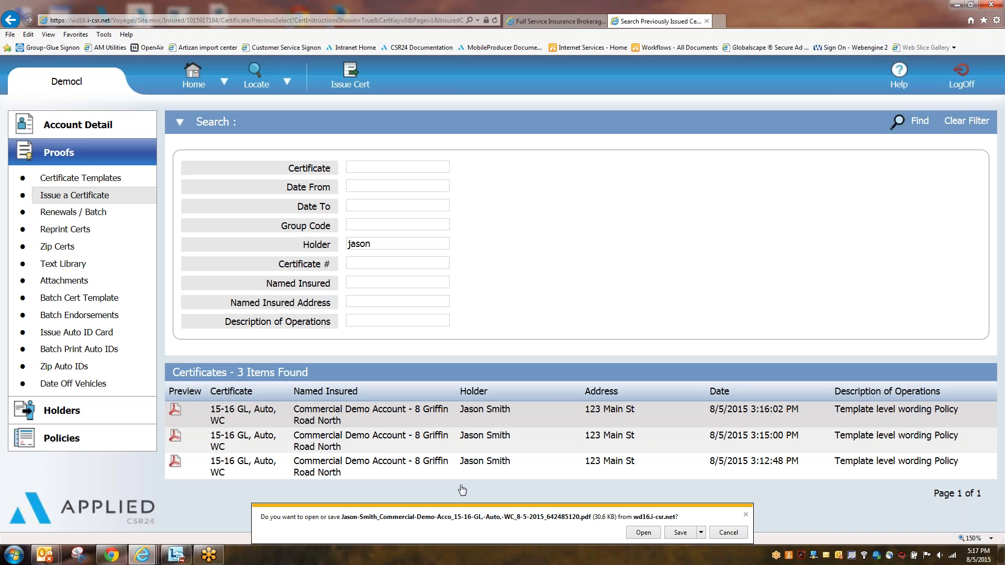
left_click(643, 532)
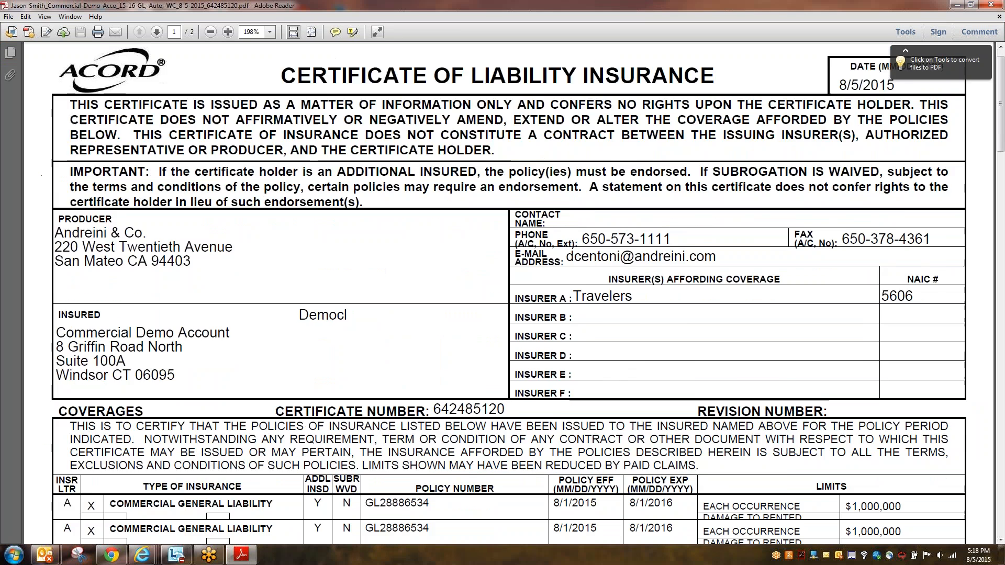
scroll(508, 293, "down", 10)
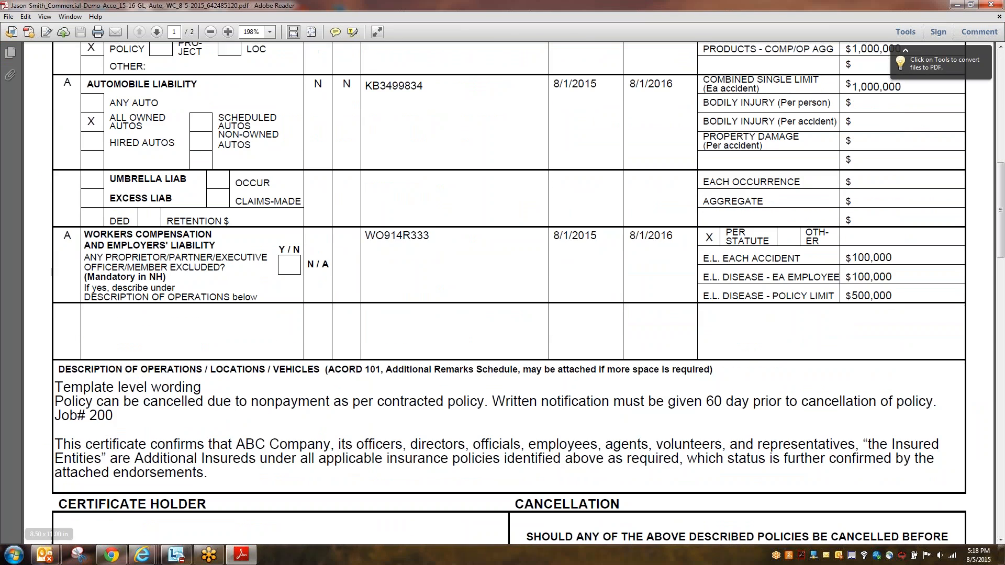
left_click_drag(113, 416, 87, 419)
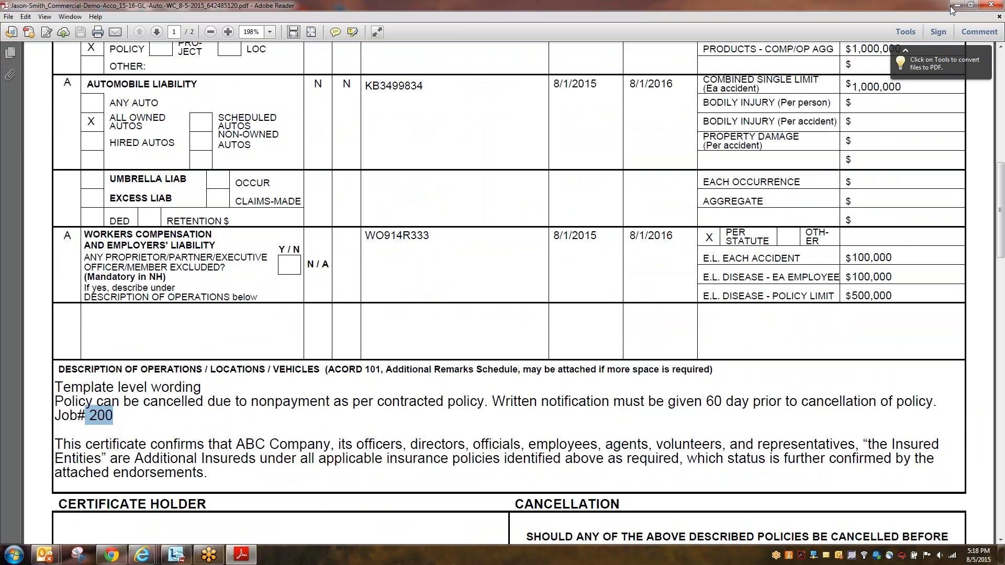
left_click(990, 4)
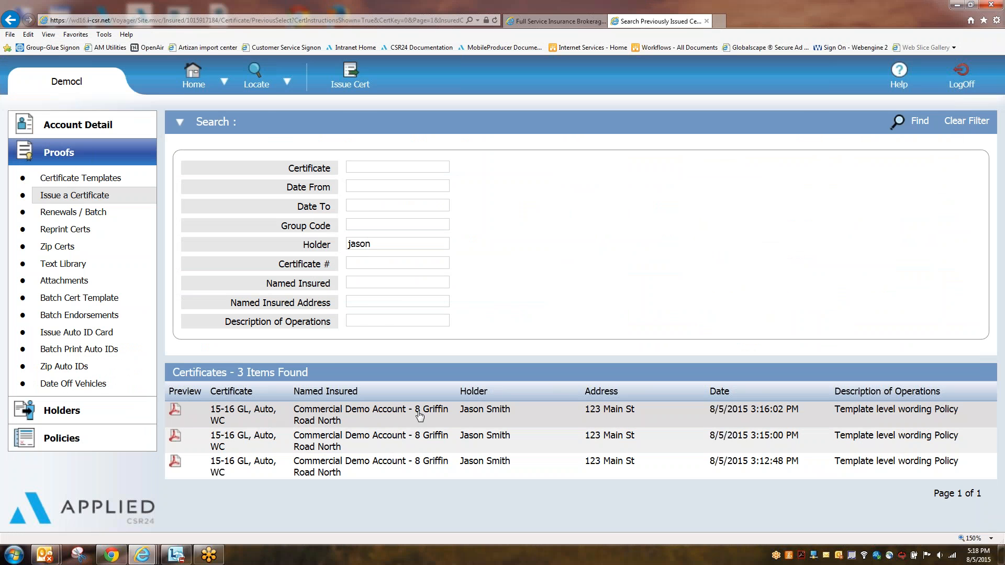
Step: Open the most recent issued certificate for re-delivery, then cancel without sending
left_click(661, 413)
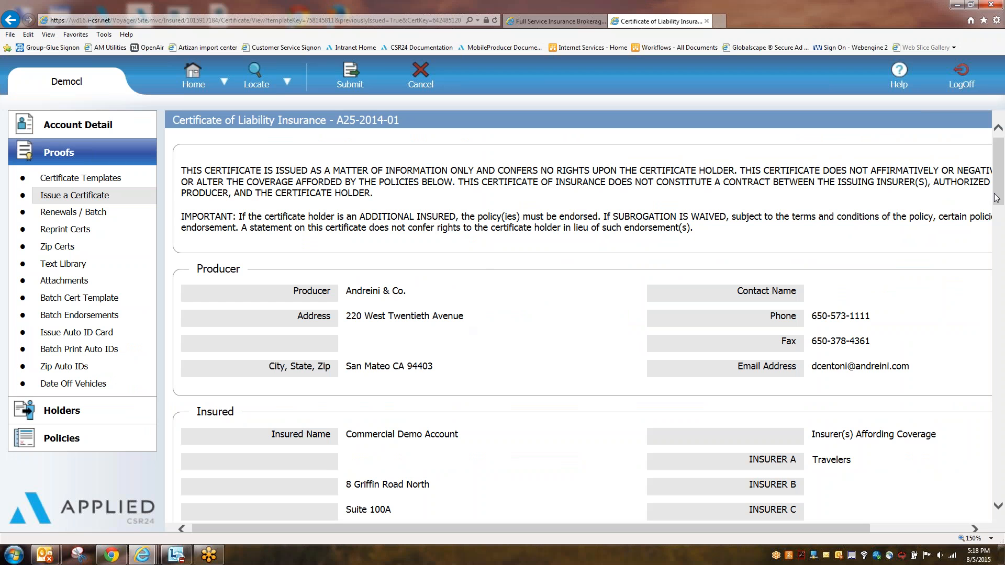
left_click(350, 76)
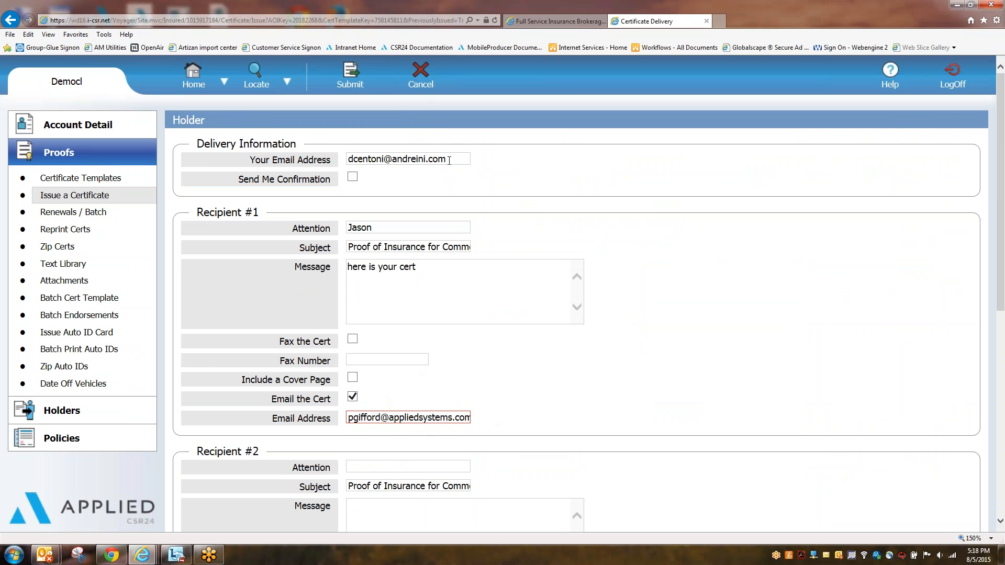
left_click(421, 74)
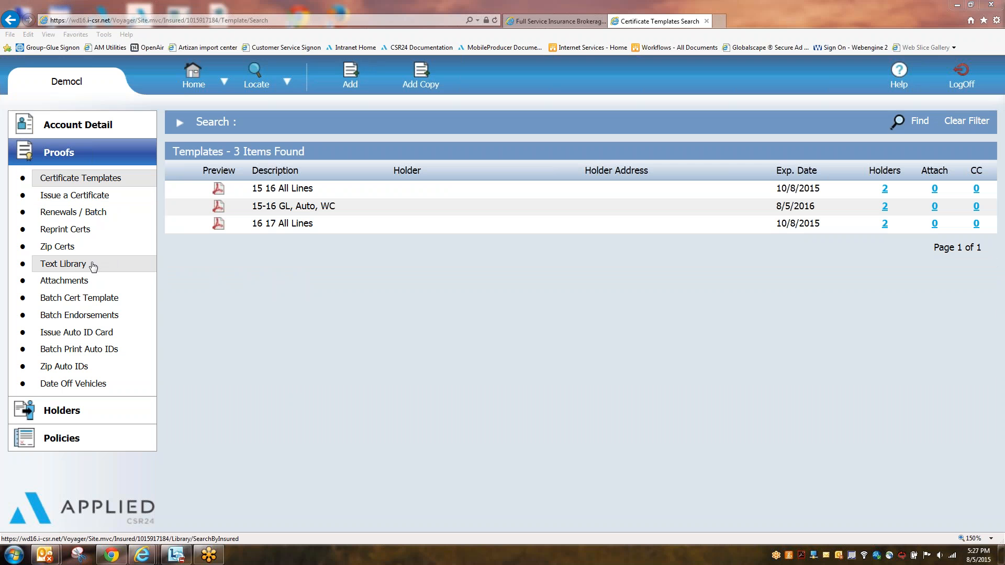
Step: Open the Text Library, begin a new item limited to Agency Use, then discard it
left_click(48, 267)
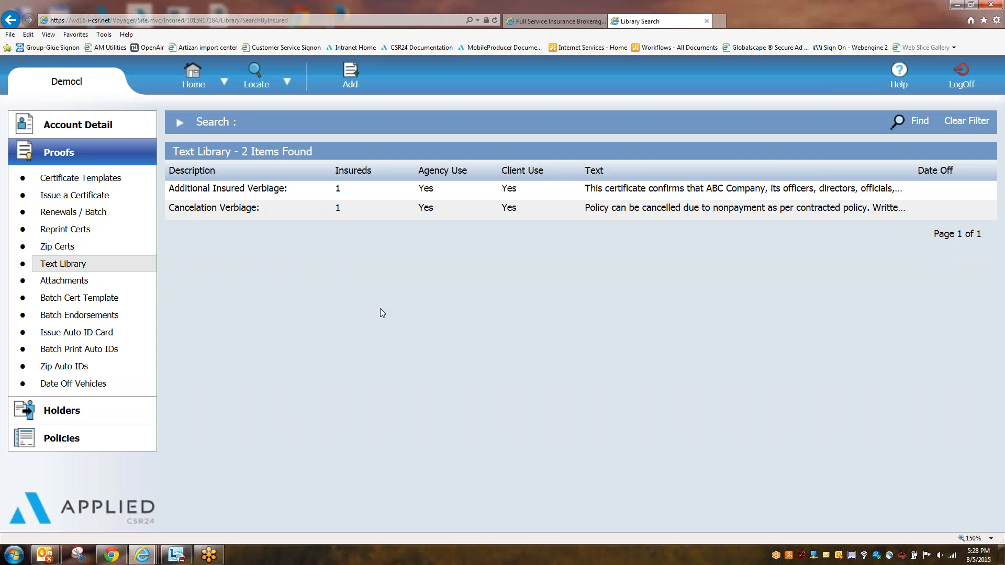
left_click(355, 77)
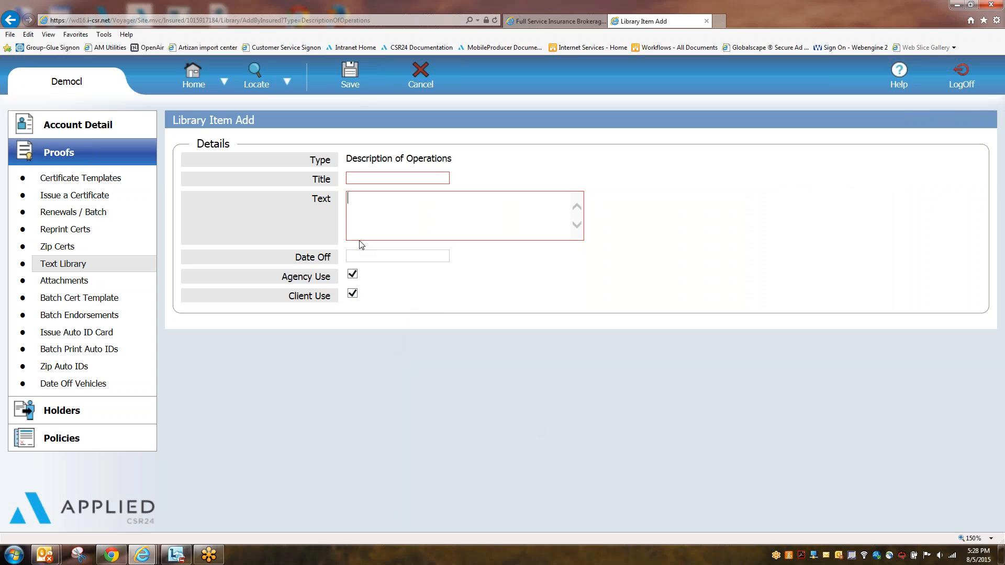
left_click_drag(264, 259, 332, 292)
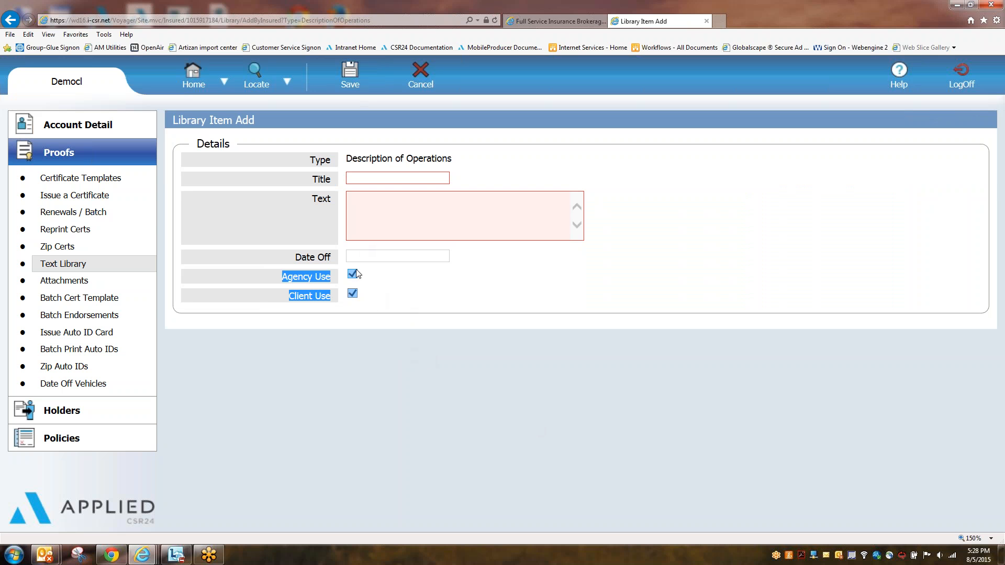
left_click(352, 294)
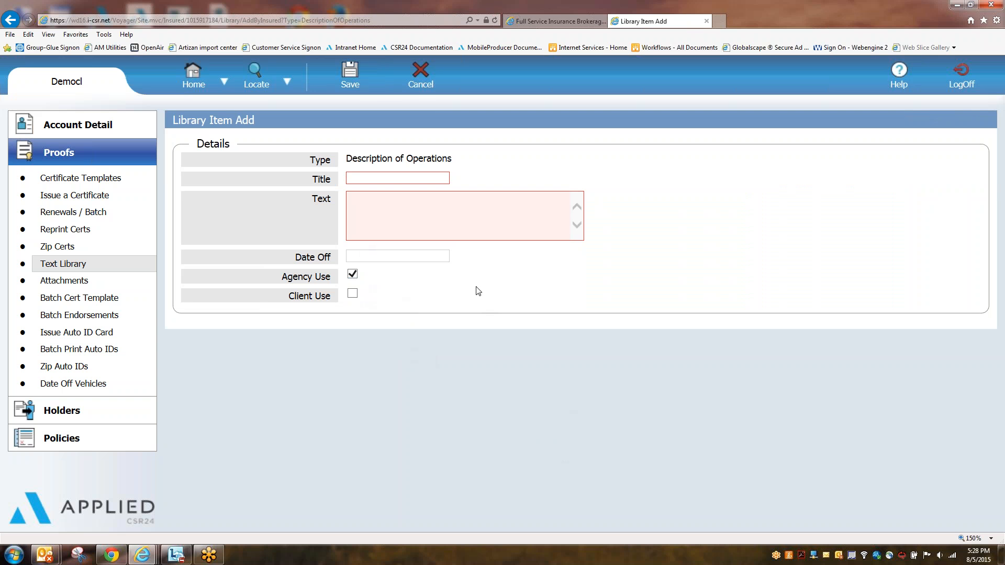
left_click(414, 84)
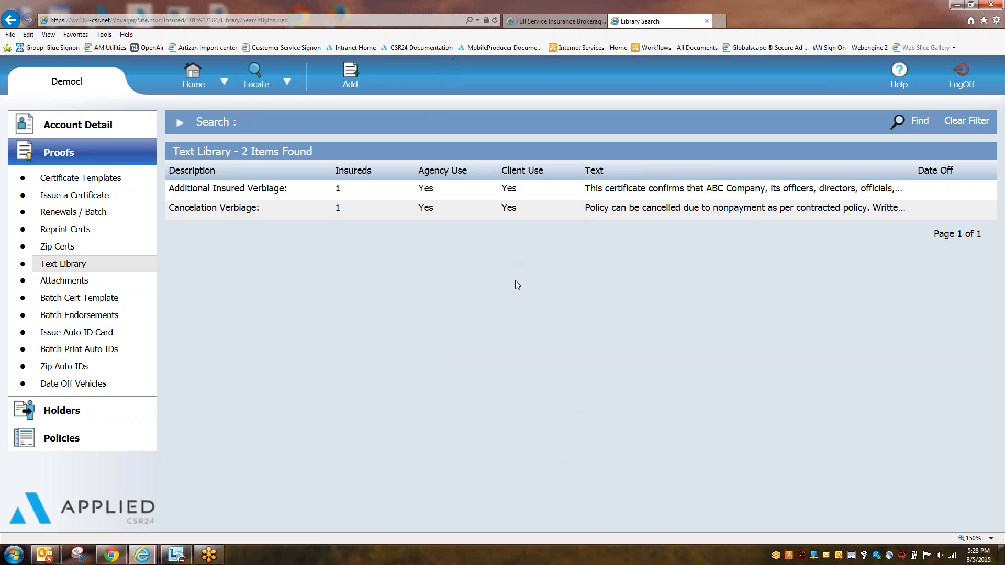
Step: Open the certificate Attachments list, view the Add attachment form, then cancel it
left_click(64, 280)
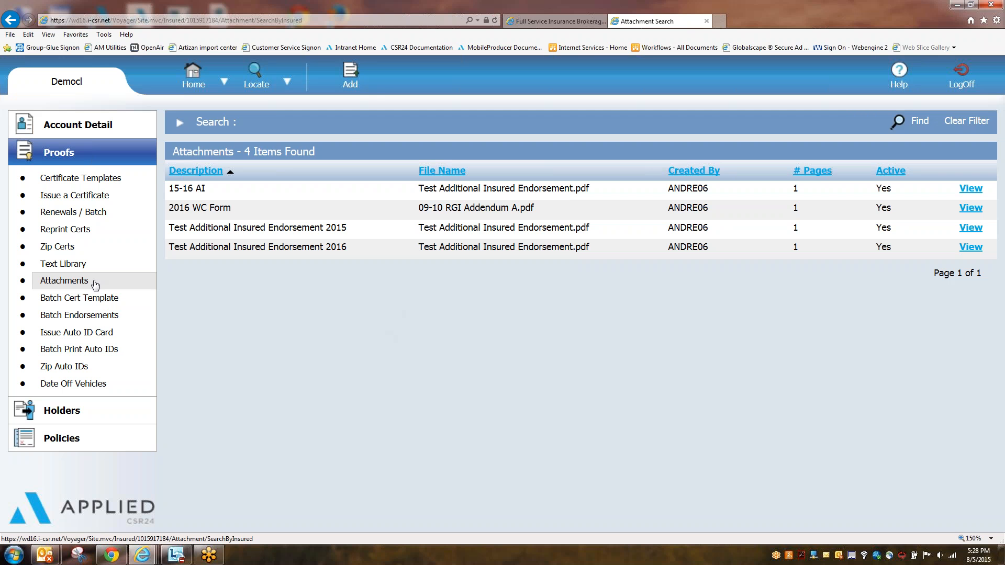
left_click(356, 86)
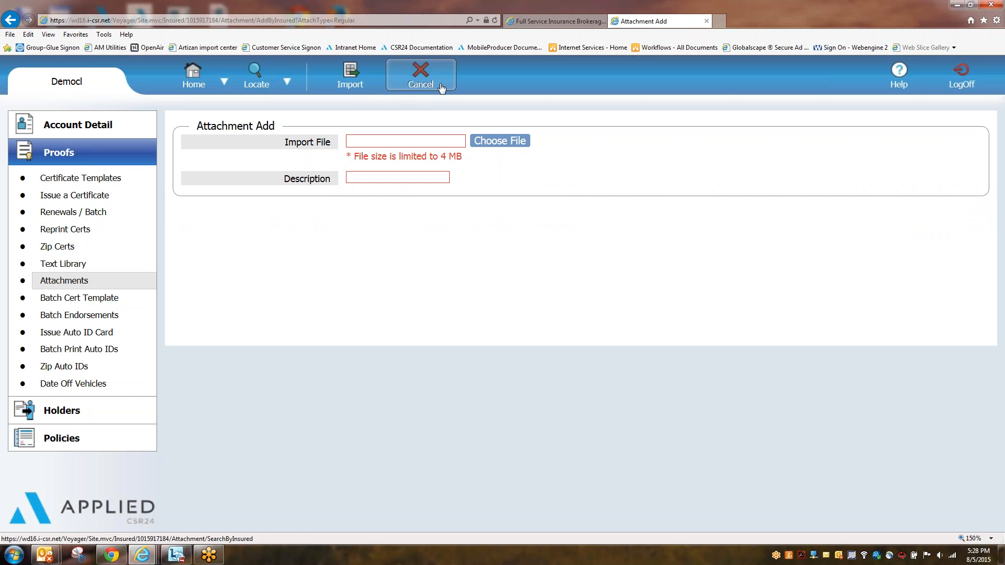
left_click(433, 82)
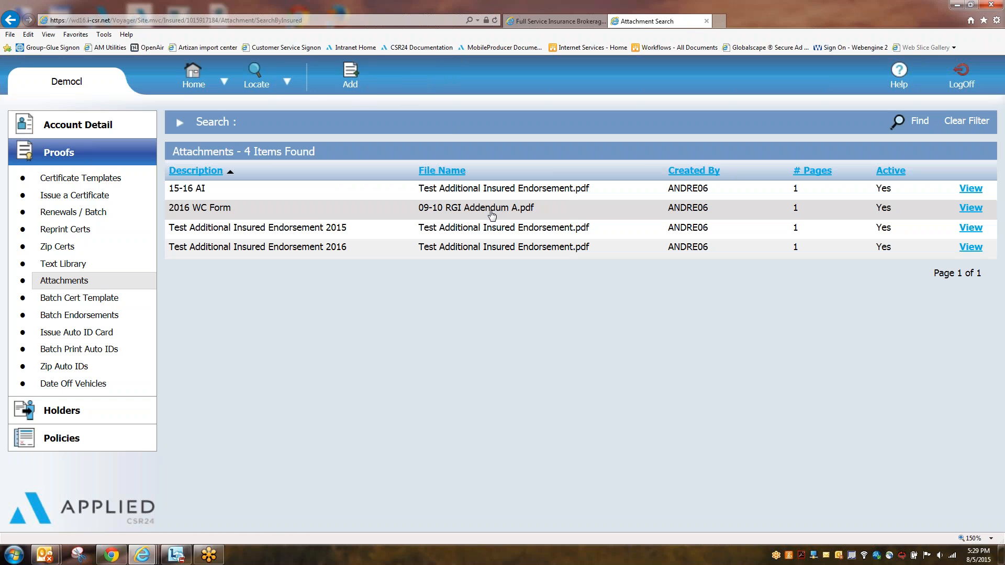